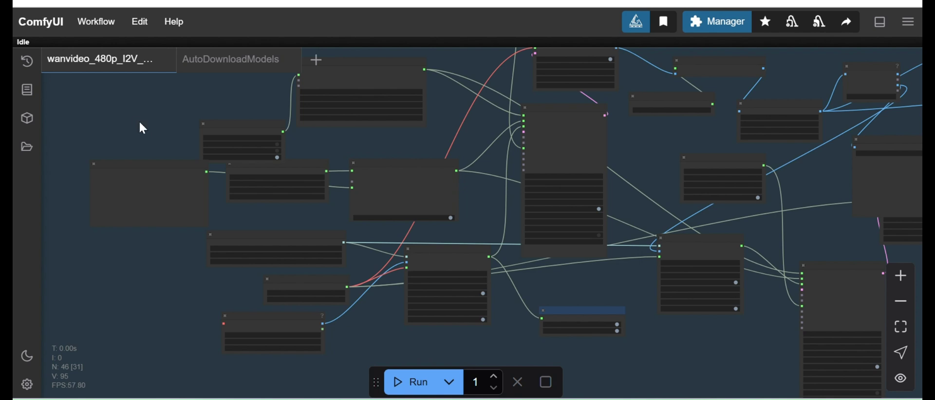
Move the Text Multiline node away from the WanVideo BlockSwap and T5 TextEncoder nodes so they no longer overlap it.
{"action": "scroll", "coordinate": [141, 128], "scroll_direction": "up", "scroll_amount": 10}
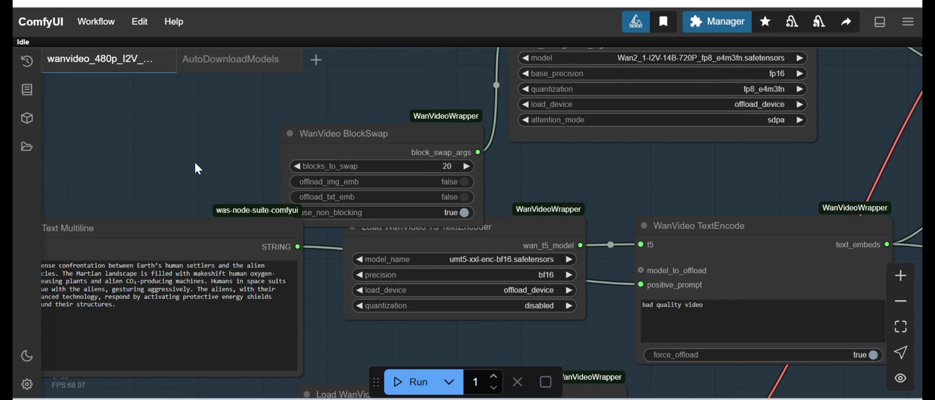
{"action": "left_click_drag", "start_coordinate": [202, 173], "coordinate": [168, 171]}
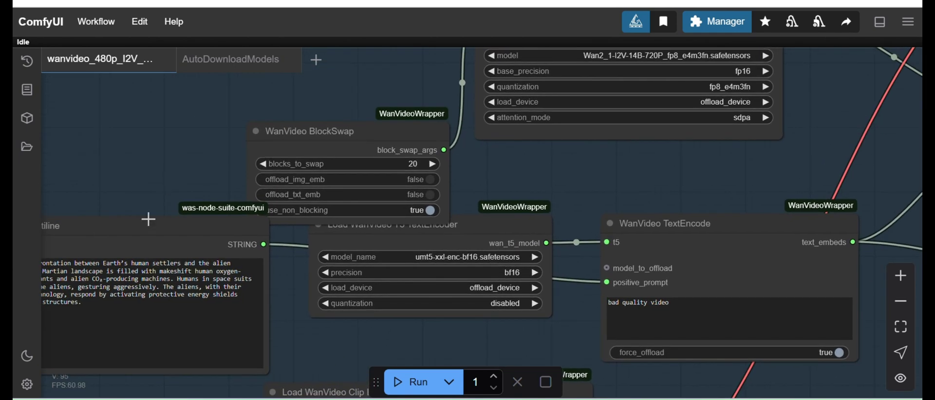
{"action": "left_click_drag", "start_coordinate": [148, 220], "coordinate": [51, 227]}
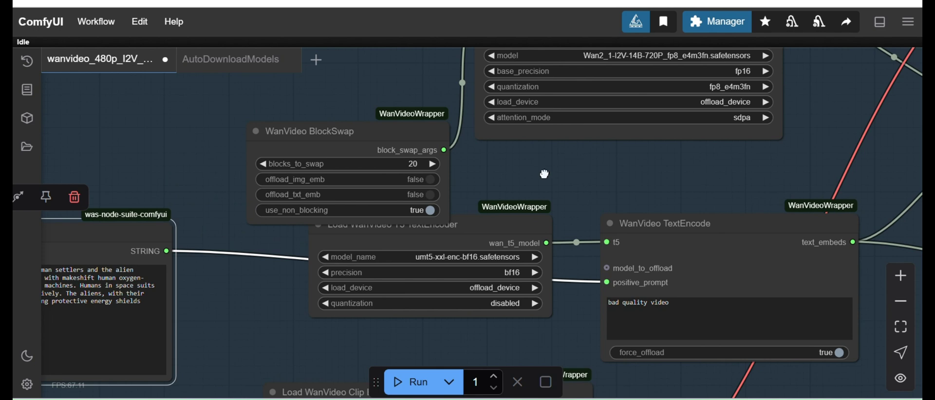
Examine the model files selected in the WanVideo Model Loader, T5 TextEncoder, Clip Encoder and VAE Loader nodes.
{"action": "left_click_drag", "start_coordinate": [544, 174], "coordinate": [443, 211]}
{"action": "left_click_drag", "start_coordinate": [630, 132], "coordinate": [564, 184]}
{"action": "left_click_drag", "start_coordinate": [416, 93], "coordinate": [452, 185]}
{"action": "left_click_drag", "start_coordinate": [409, 150], "coordinate": [356, 70]}
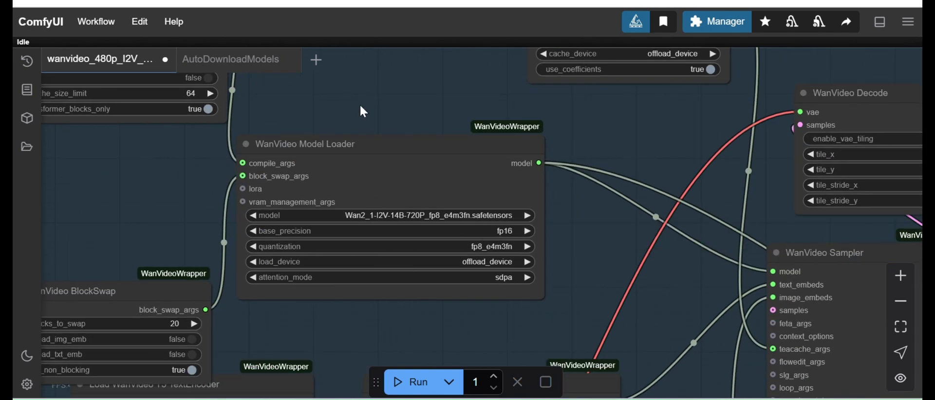
{"action": "left_click_drag", "start_coordinate": [371, 323], "coordinate": [360, 277]}
{"action": "scroll", "coordinate": [347, 283], "scroll_direction": "down", "scroll_amount": 2}
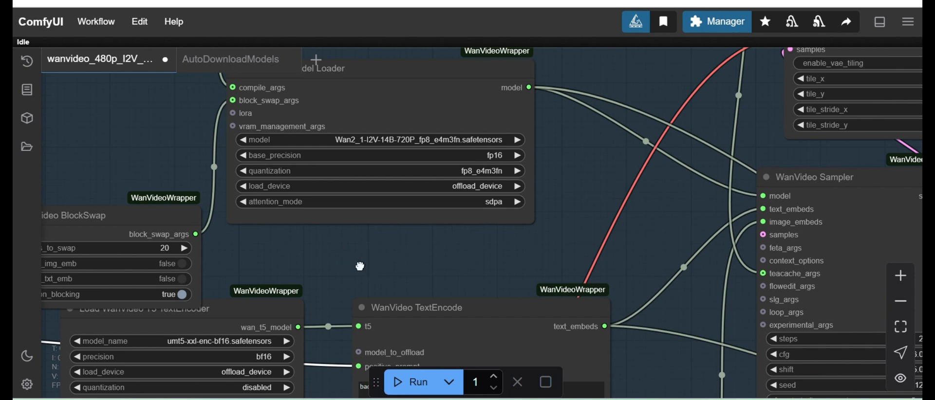
{"action": "left_click_drag", "start_coordinate": [387, 260], "coordinate": [410, 157]}
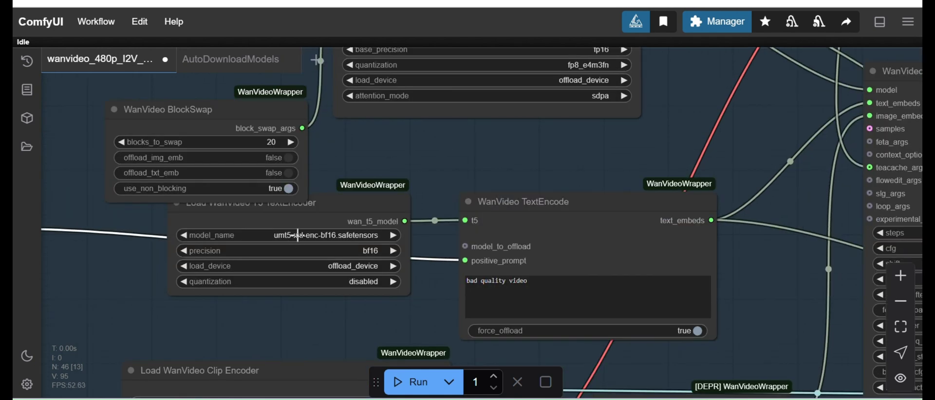
{"action": "left_click_drag", "start_coordinate": [295, 298], "coordinate": [255, 177]}
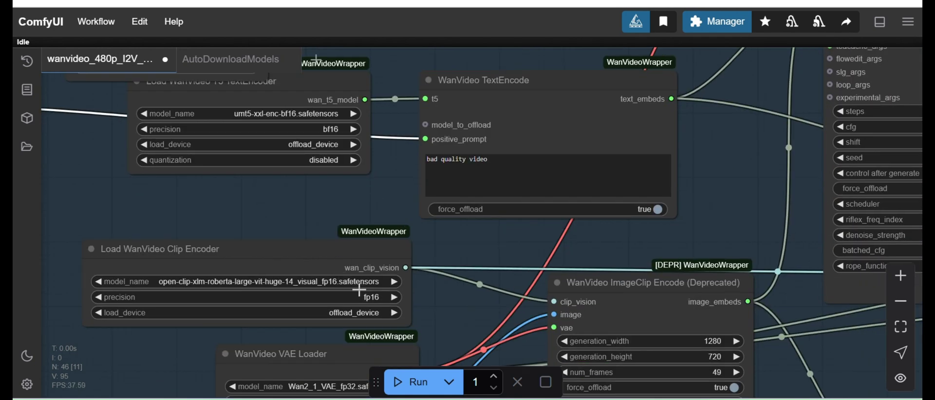
{"action": "left_click_drag", "start_coordinate": [457, 302], "coordinate": [354, 207]}
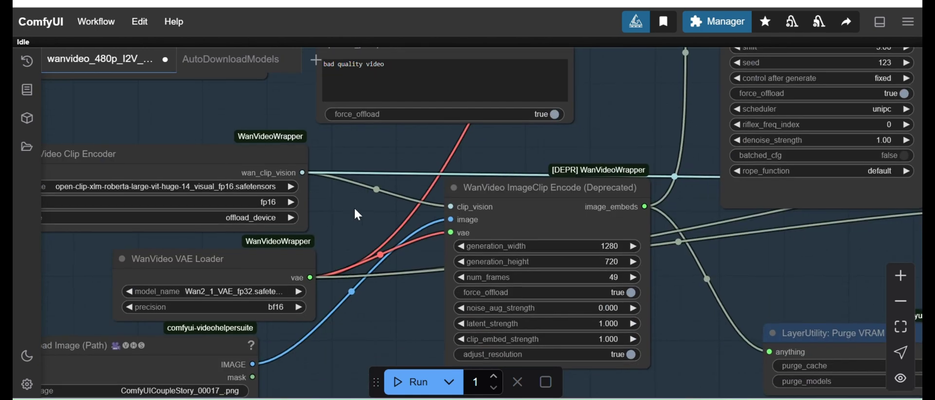
{"action": "scroll", "coordinate": [329, 233], "scroll_direction": "down", "scroll_amount": 5}
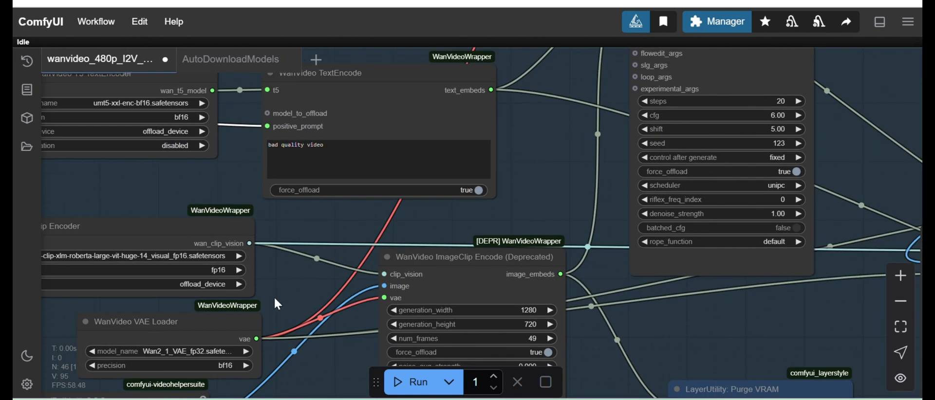
{"action": "left_click_drag", "start_coordinate": [457, 209], "coordinate": [328, 265]}
{"action": "left_click_drag", "start_coordinate": [627, 180], "coordinate": [716, 241]}
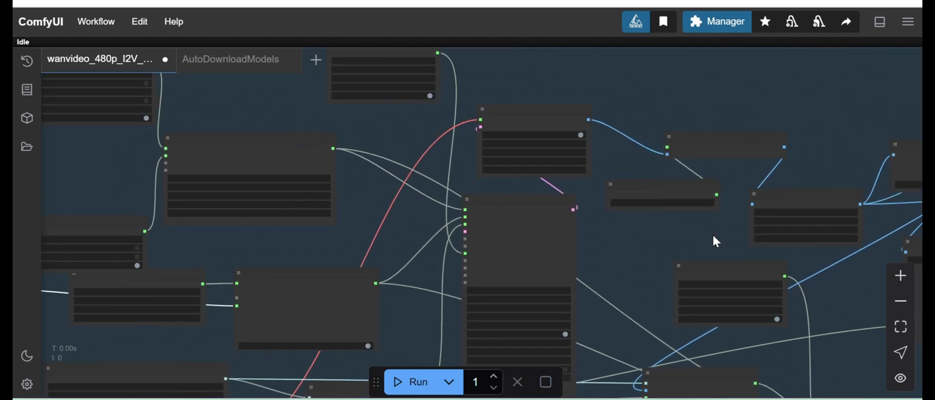
Deselect the Text Multiline node and review the prompt, BlockSwap, model loader and sampler nodes and their connections.
{"action": "left_click_drag", "start_coordinate": [303, 233], "coordinate": [452, 185]}
{"action": "left_click_drag", "start_coordinate": [183, 290], "coordinate": [222, 276]}
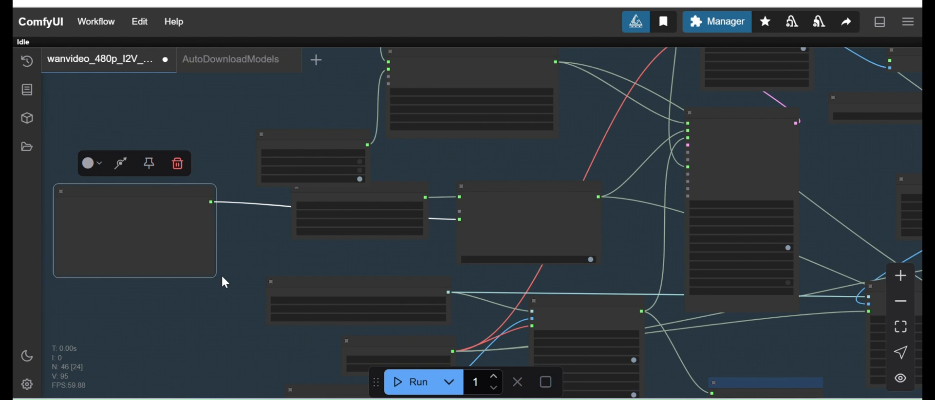
{"action": "left_click", "coordinate": [195, 297]}
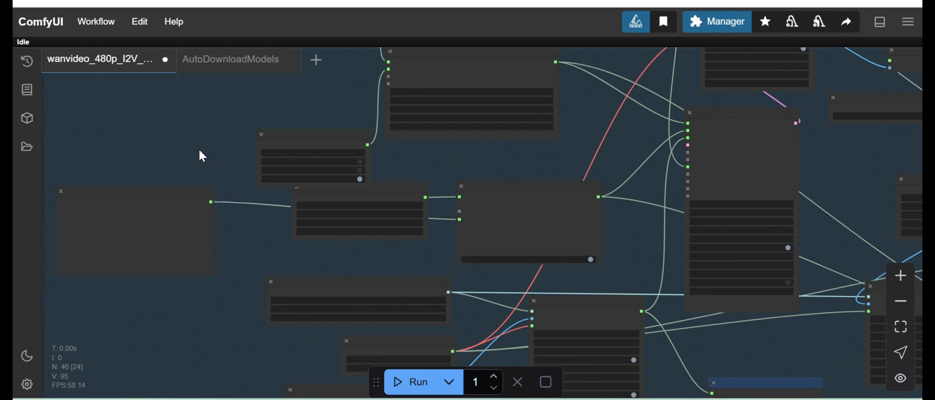
{"action": "left_click_drag", "start_coordinate": [417, 153], "coordinate": [402, 169]}
{"action": "scroll", "coordinate": [195, 106], "scroll_direction": "up", "scroll_amount": 5}
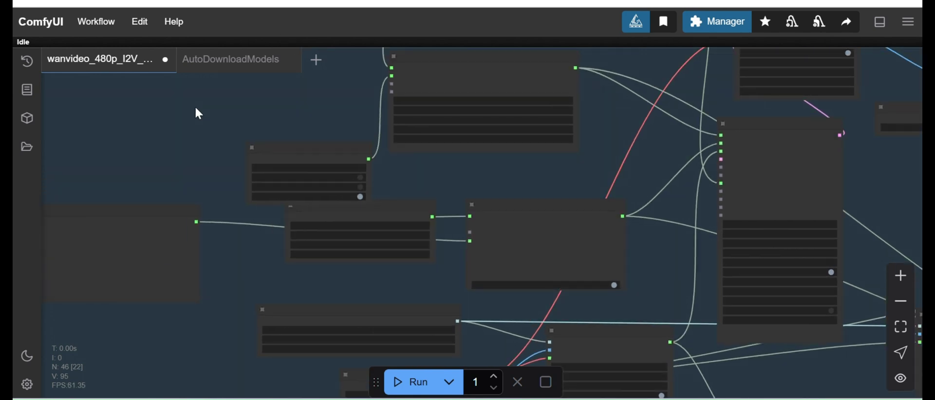
{"action": "left_click_drag", "start_coordinate": [216, 159], "coordinate": [211, 135]}
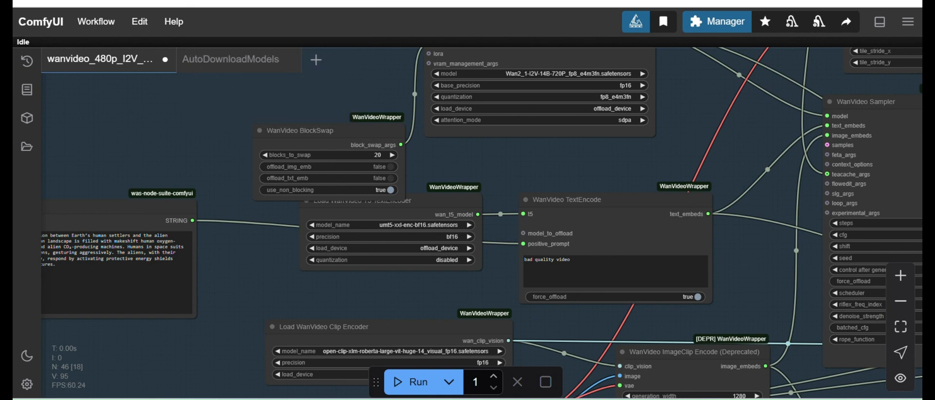
{"action": "scroll", "coordinate": [230, 128], "scroll_direction": "down", "scroll_amount": 1}
{"action": "scroll", "coordinate": [259, 118], "scroll_direction": "right", "scroll_amount": 4}
{"action": "scroll", "coordinate": [258, 118], "scroll_direction": "up", "scroll_amount": 3}
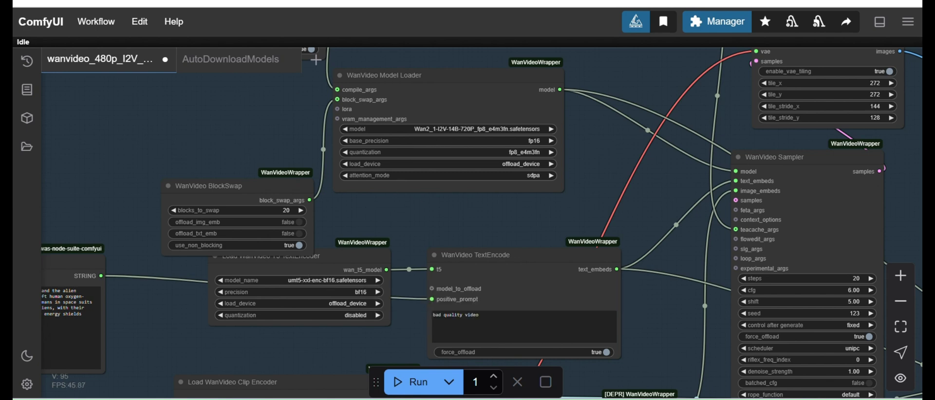
Switch to the Jupyter file browser and inspect the loras folder inside ComfyUI/models.
{"action": "key", "text": "ctrl+Tab"}
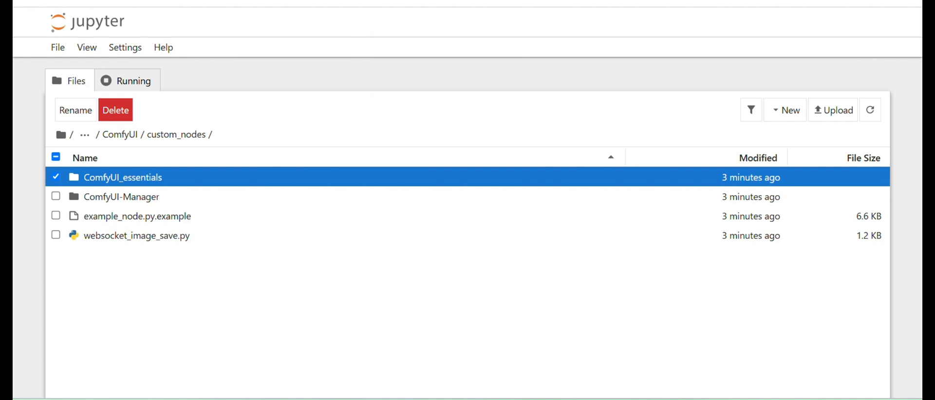
{"action": "left_click", "coordinate": [127, 141]}
{"action": "left_click", "coordinate": [109, 315]}
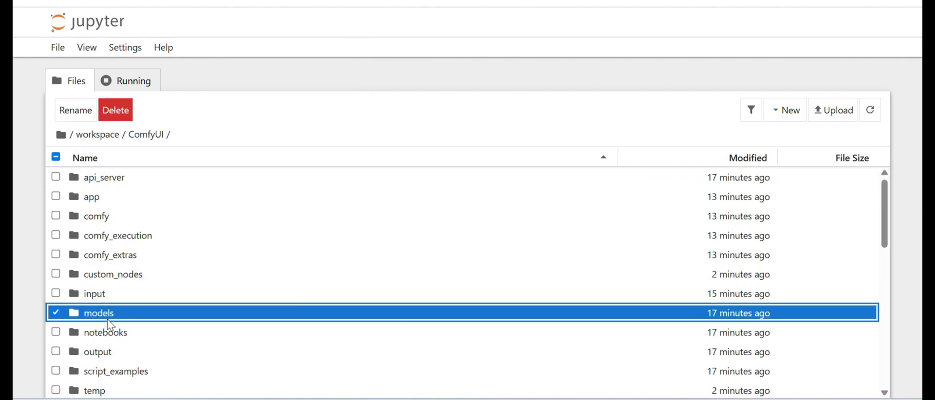
{"action": "double_click", "coordinate": [108, 317]}
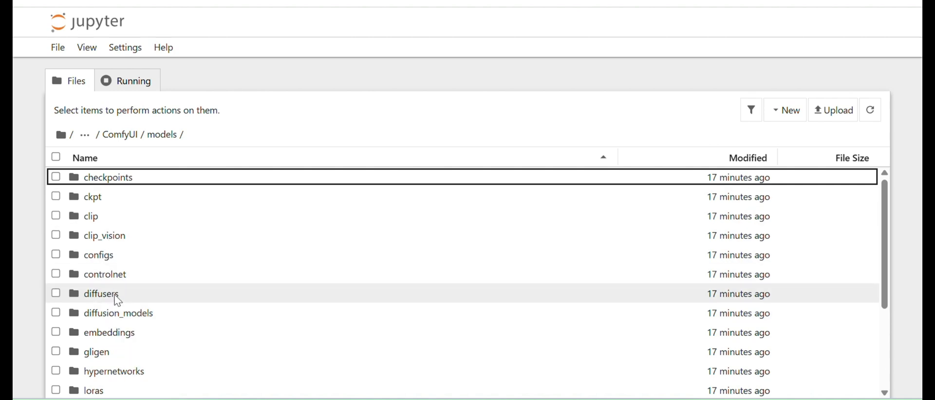
{"action": "scroll", "coordinate": [122, 316], "scroll_direction": "down", "scroll_amount": 2}
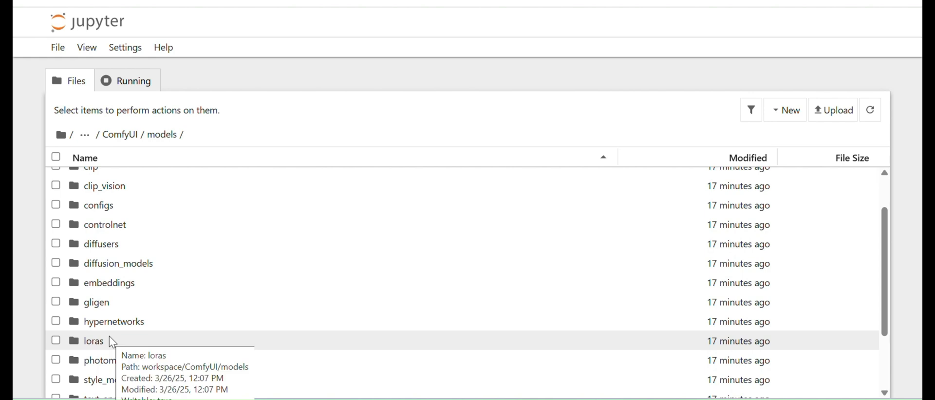
{"action": "left_click", "coordinate": [112, 343]}
{"action": "double_click", "coordinate": [112, 343]}
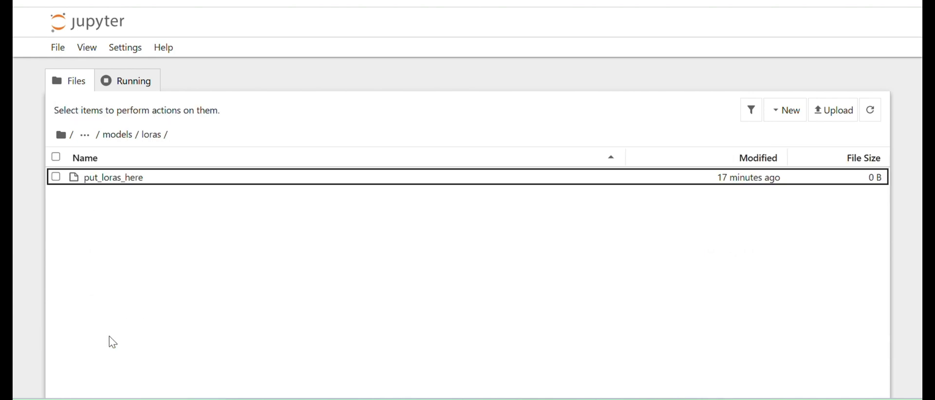
Check the contents of the clip folder and return to the models folder.
{"action": "left_click", "coordinate": [115, 138]}
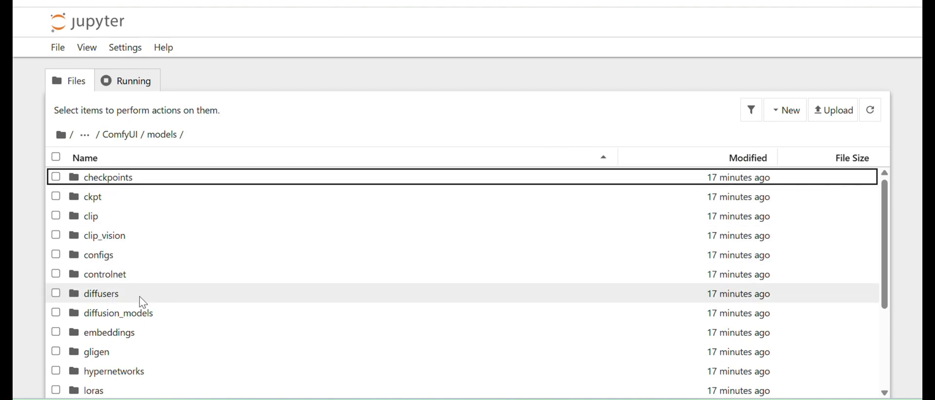
{"action": "double_click", "coordinate": [107, 222]}
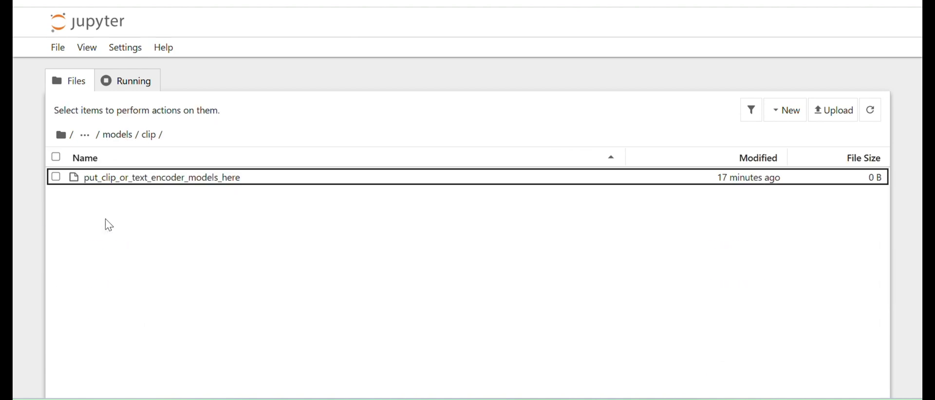
{"action": "left_click", "coordinate": [121, 140]}
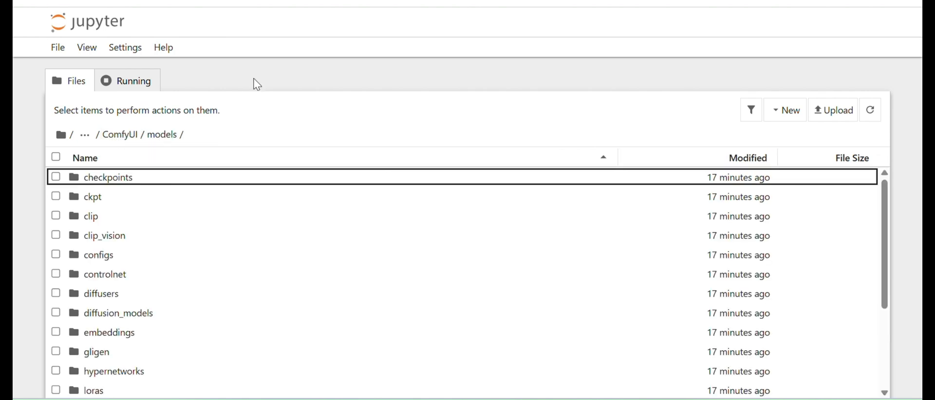
Switch to the ComfyUI_AutoDownloadModels repository on GitHub and copy its HTTPS clone URL.
{"action": "left_click", "coordinate": [292, 1]}
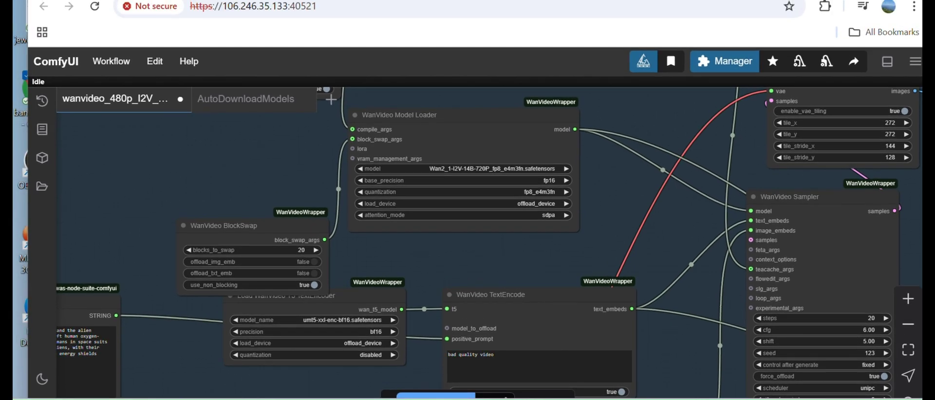
{"action": "key", "text": "ctrl+Tab"}
{"action": "key", "text": "F11"}
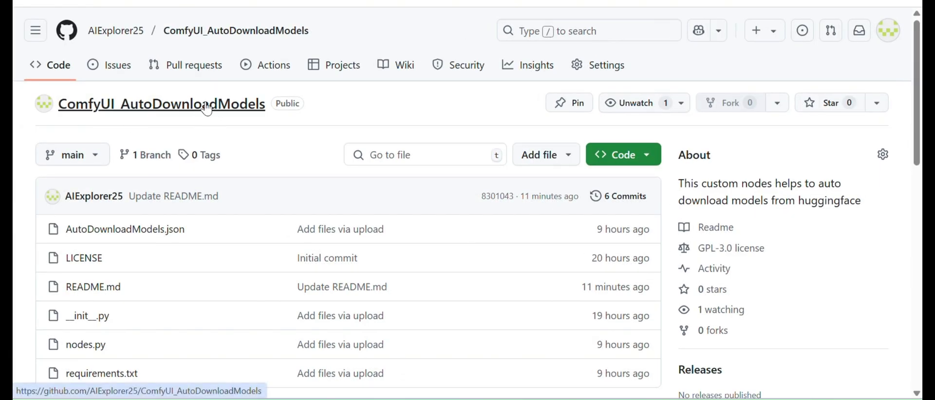
{"action": "left_click", "coordinate": [633, 164]}
{"action": "left_click", "coordinate": [639, 286]}
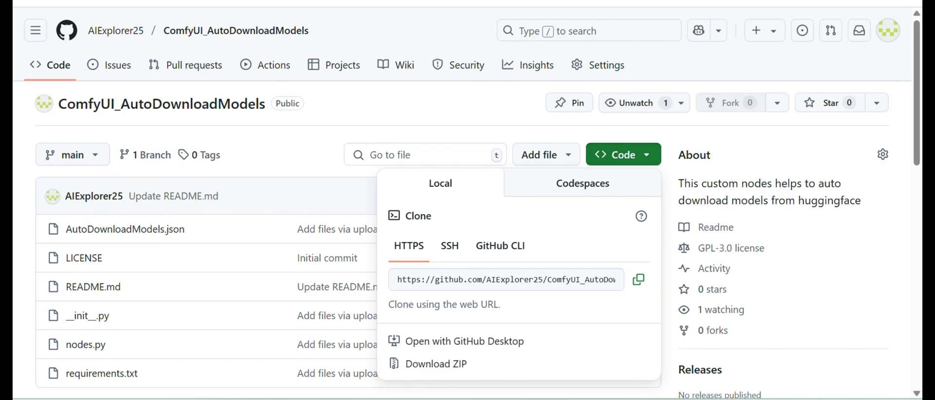
Switch to the Jupyter terminal, go up to the custom_nodes directory and clear the screen.
{"action": "left_click", "coordinate": [302, 1]}
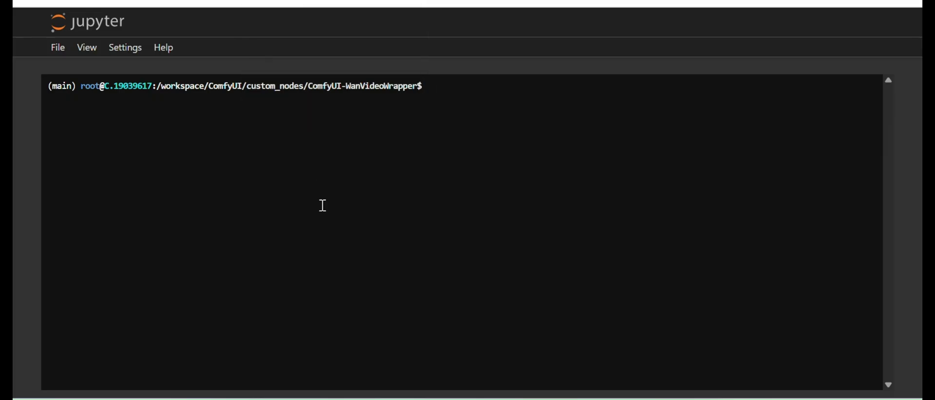
{"action": "type", "text": "cd .."}
{"action": "key", "text": "Return"}
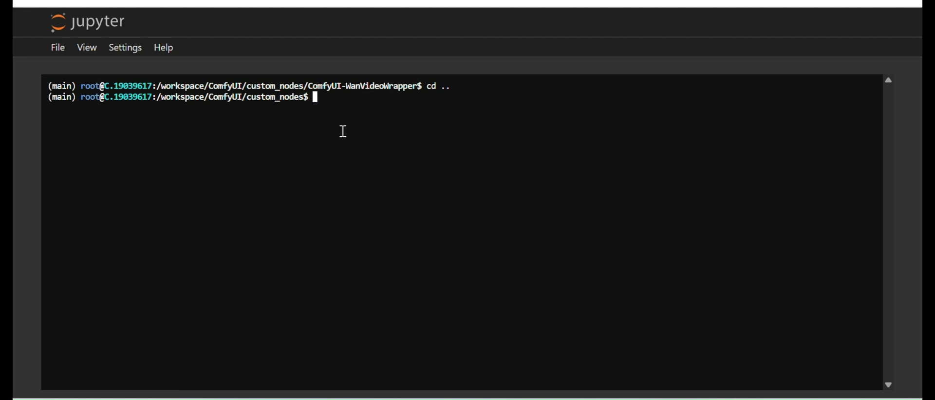
{"action": "type", "text": "clear"}
{"action": "key", "text": "Return"}
Clone the ComfyUI_AutoDownloadModels repository into custom_nodes with git clone and the copied GitHub URL.
{"action": "type", "text": "git clone"}
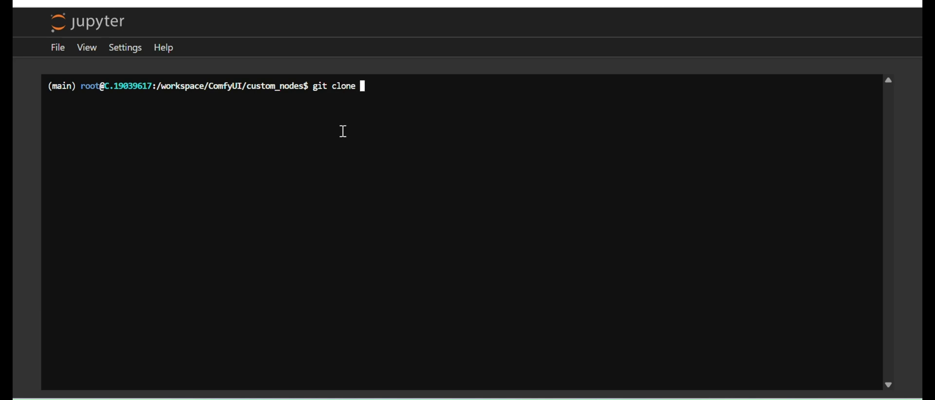
{"action": "type", "text": "https://github.com/AIExplorer25/ComfyUI_AutoDownloadModels.git"}
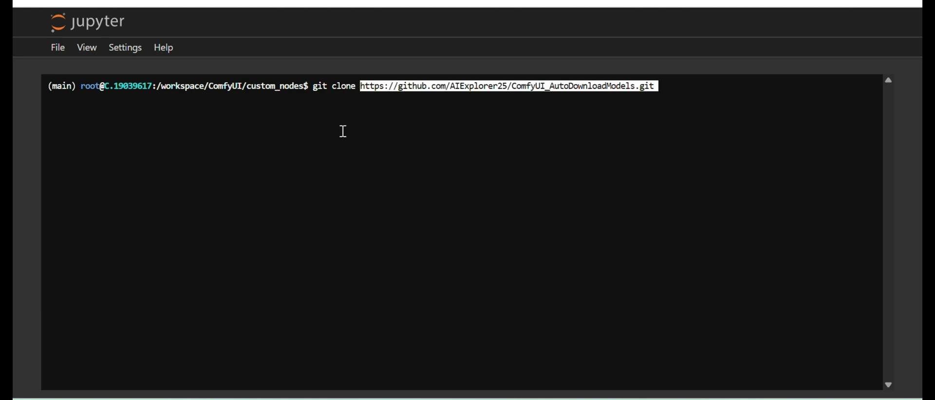
{"action": "key", "text": "Return"}
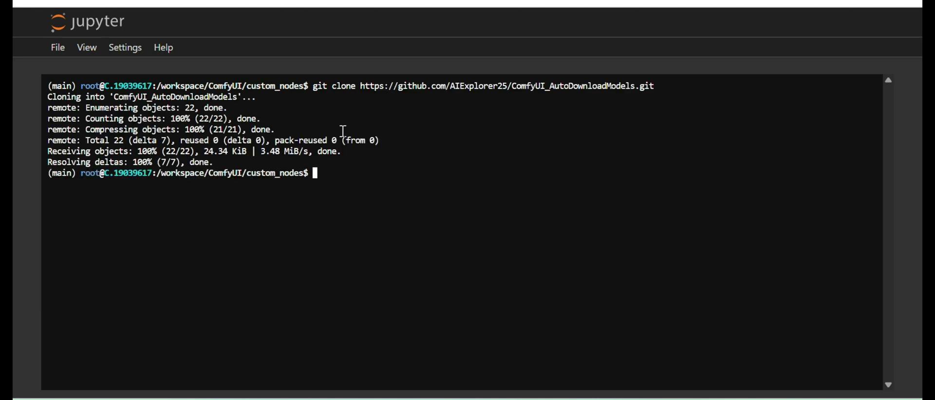
List the custom_nodes directory and change into the ComfyUI_AutoDownloadModels folder using its copied name.
{"action": "type", "text": "ls"}
{"action": "key", "text": "Return"}
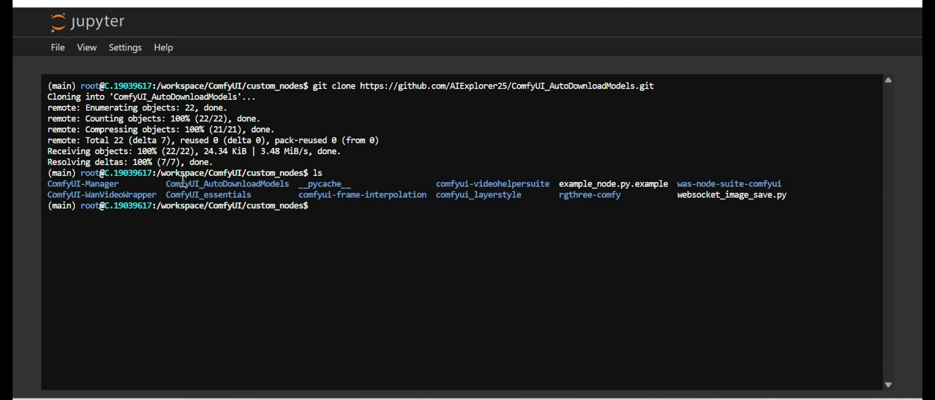
{"action": "left_click_drag", "start_coordinate": [167, 185], "coordinate": [288, 185]}
{"action": "key", "text": "ctrl+c"}
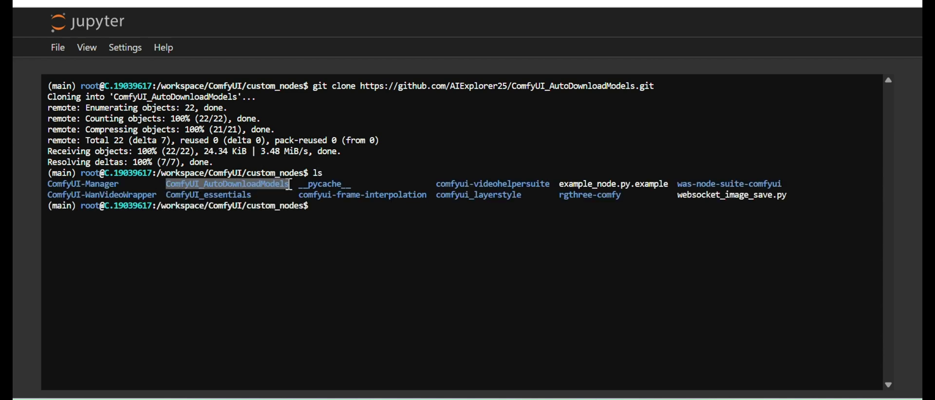
{"action": "type", "text": "cd"}
{"action": "key", "text": "ctrl+v"}
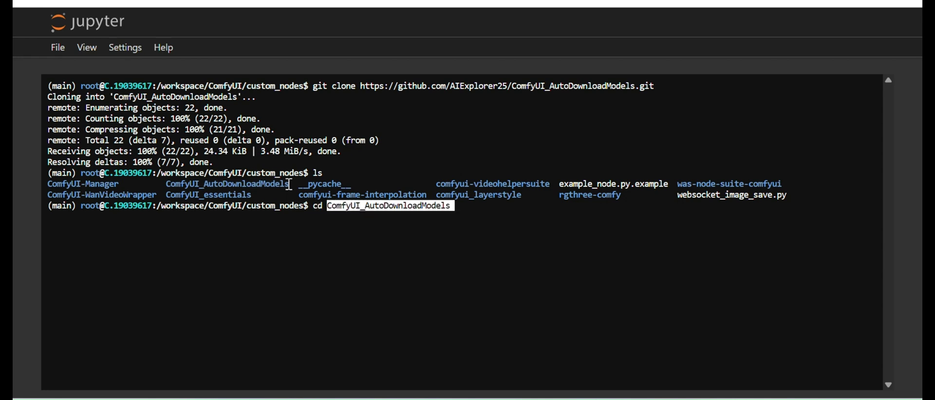
{"action": "key", "text": "Return"}
List the ComfyUI_AutoDownloadModels folder, install its Python dependencies with pip install -r requirements.txt and clear the terminal.
{"action": "type", "text": "ls"}
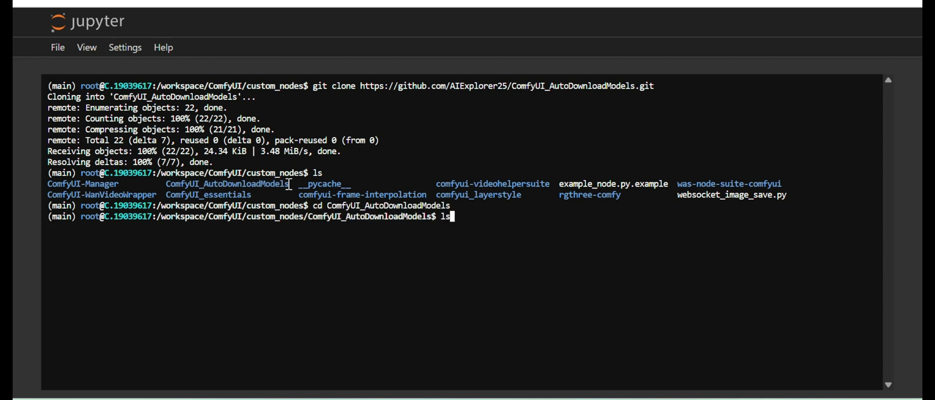
{"action": "key", "text": "Return"}
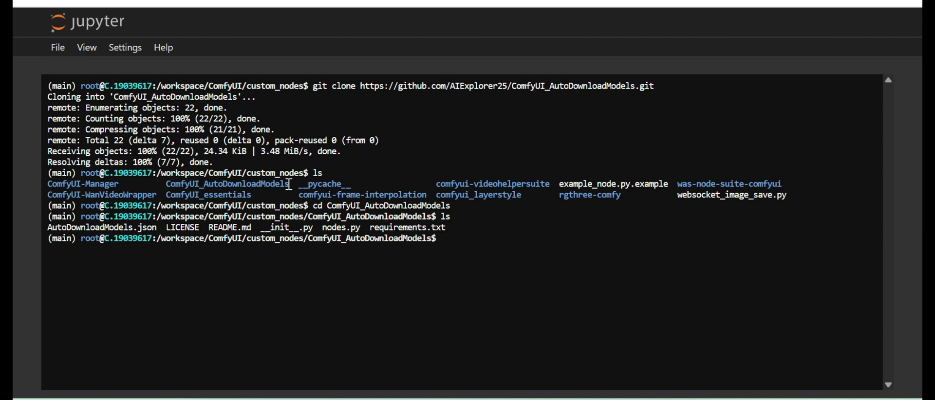
{"action": "type", "text": "pip install -r"}
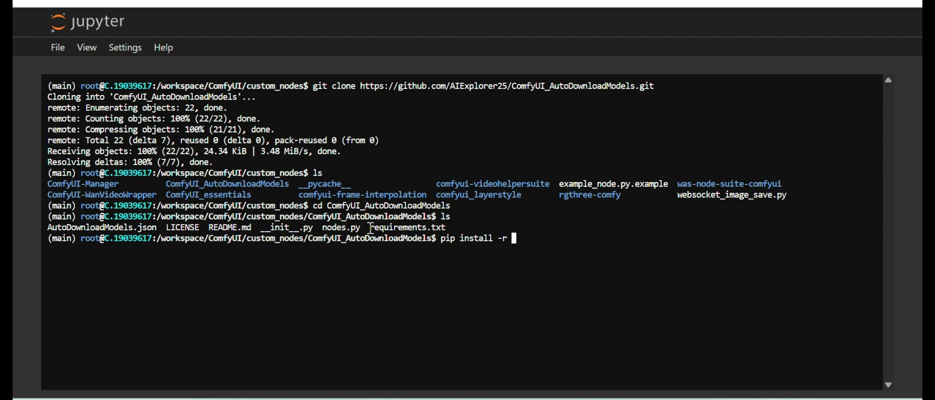
{"action": "double_click", "coordinate": [389, 227]}
{"action": "key", "text": "ctrl+c"}
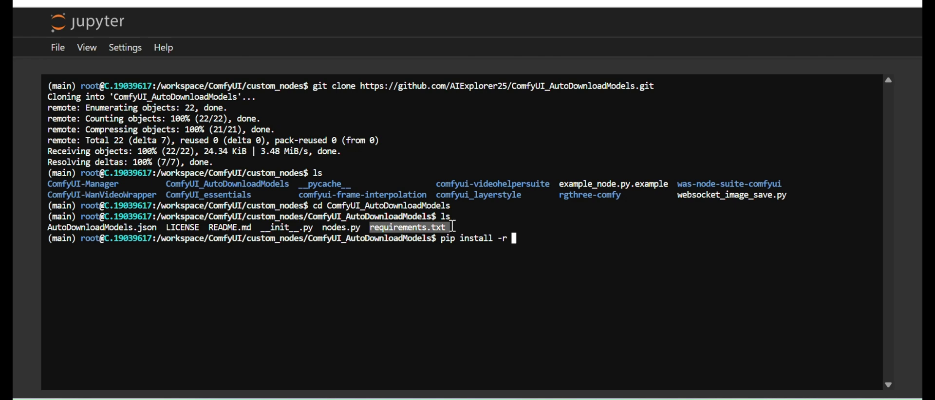
{"action": "left_click", "coordinate": [453, 226]}
{"action": "key", "text": "ctrl+v"}
{"action": "key", "text": "Return"}
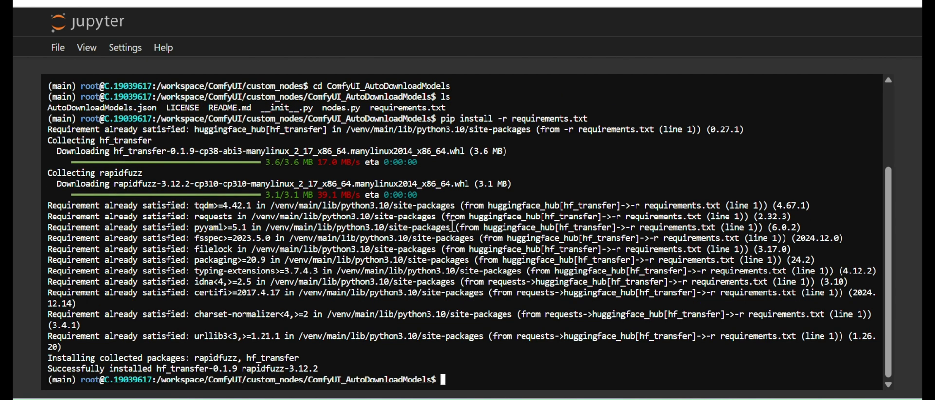
{"action": "type", "text": "clear"}
{"action": "key", "text": "Return"}
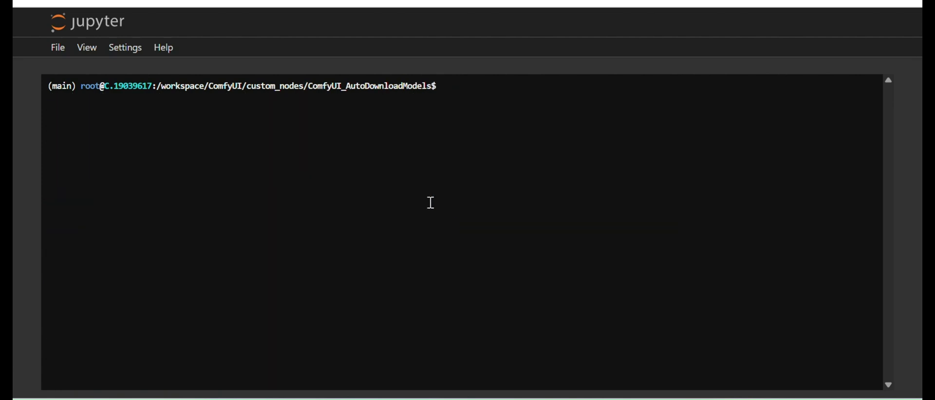
Switch to the Jupyter file browser and open ComfyUI/custom_nodes to check for the ComfyUI_AutoDownloadModels folder.
{"action": "key", "text": "ctrl+Tab"}
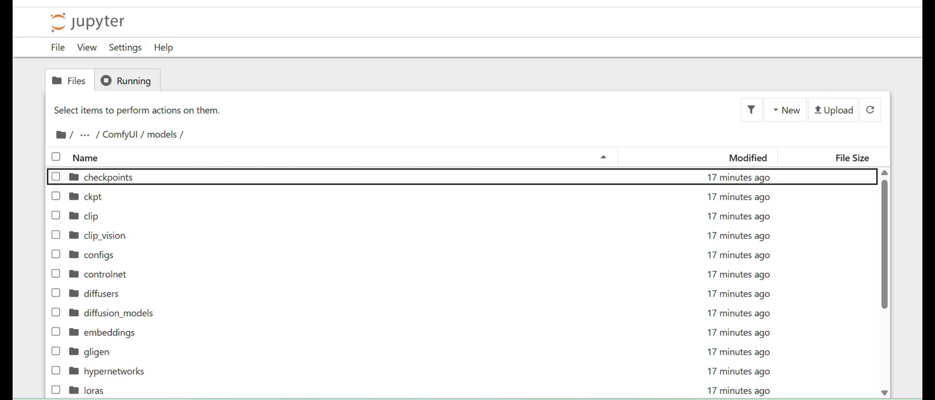
{"action": "left_click", "coordinate": [115, 142]}
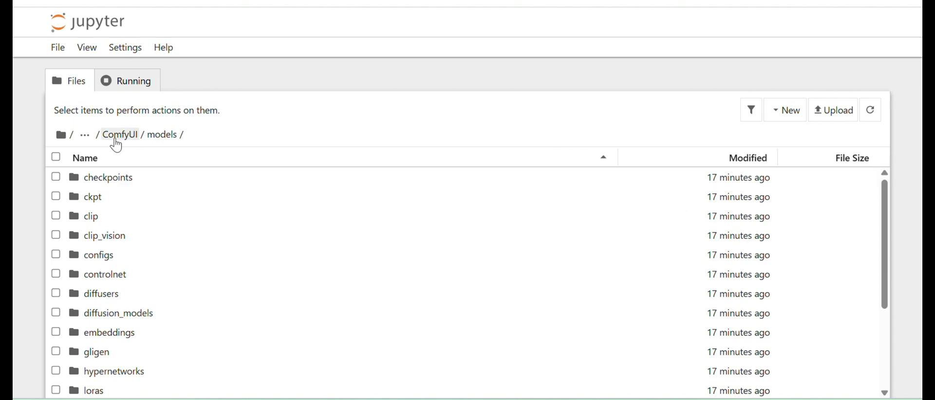
{"action": "left_click", "coordinate": [110, 274]}
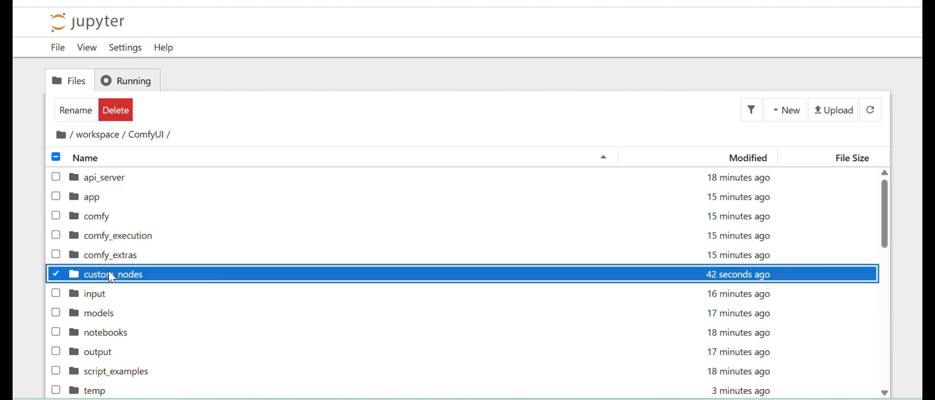
{"action": "double_click", "coordinate": [110, 274]}
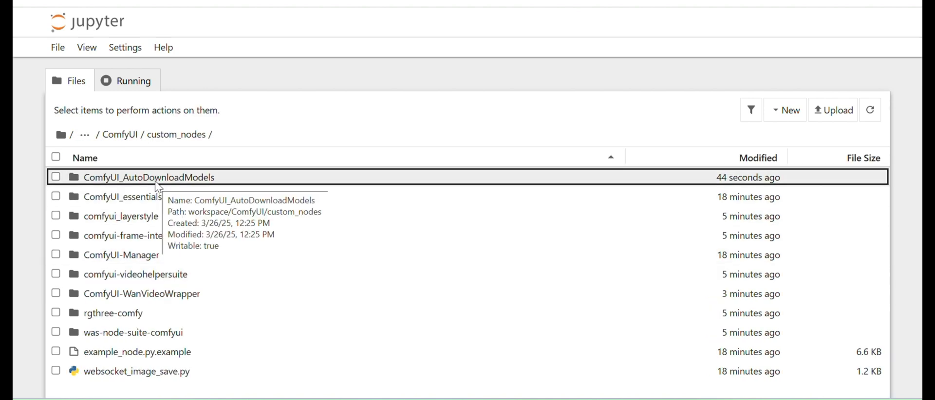
Open ComfyUI/user/default/workflows in the file browser and copy the path of wanvideo_480p_I2V_FLUXLORA (1).json.
{"action": "left_click", "coordinate": [130, 143]}
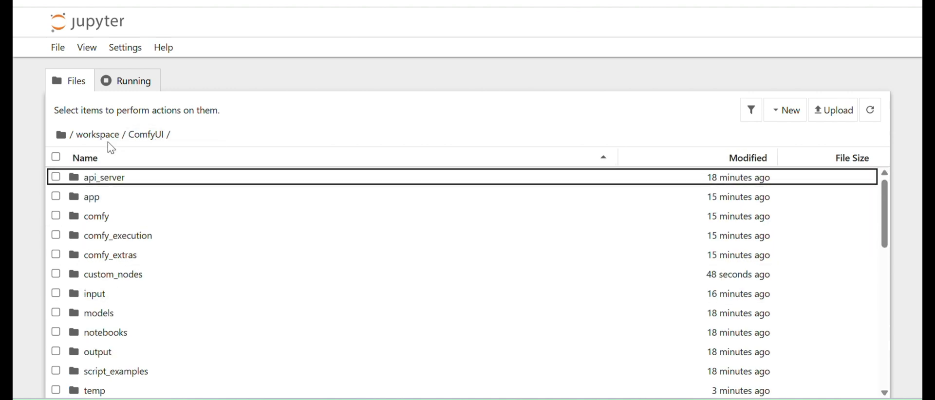
{"action": "scroll", "coordinate": [125, 319], "scroll_direction": "down", "scroll_amount": 5}
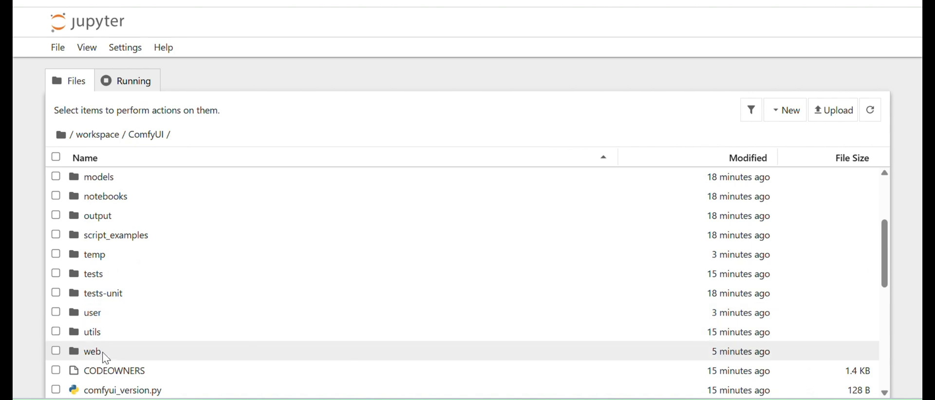
{"action": "double_click", "coordinate": [100, 315]}
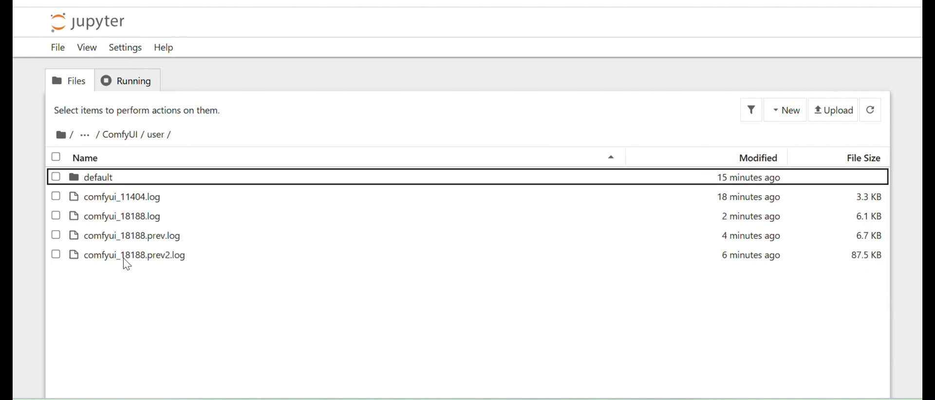
{"action": "double_click", "coordinate": [106, 180]}
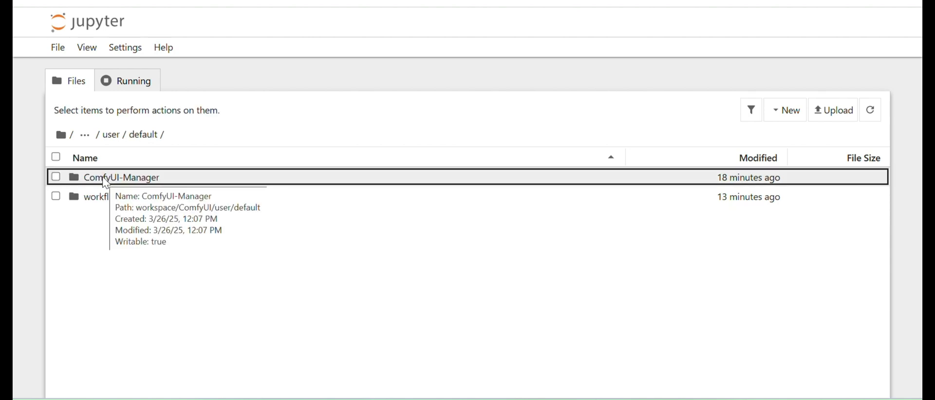
{"action": "double_click", "coordinate": [104, 198]}
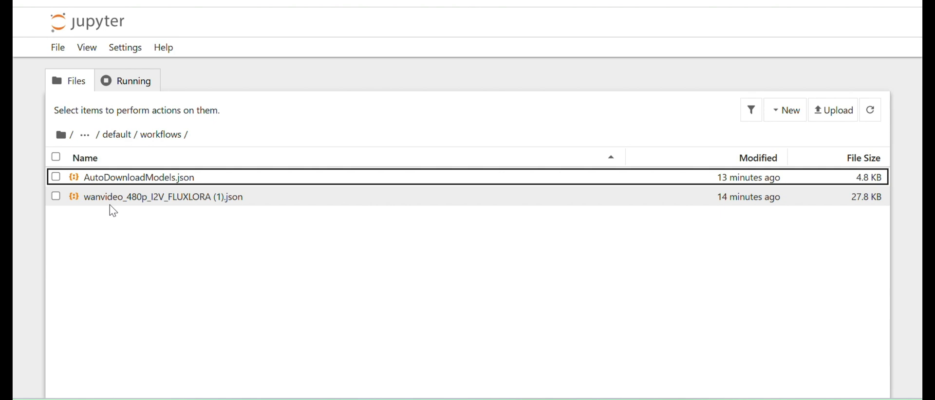
{"action": "right_click", "coordinate": [109, 204]}
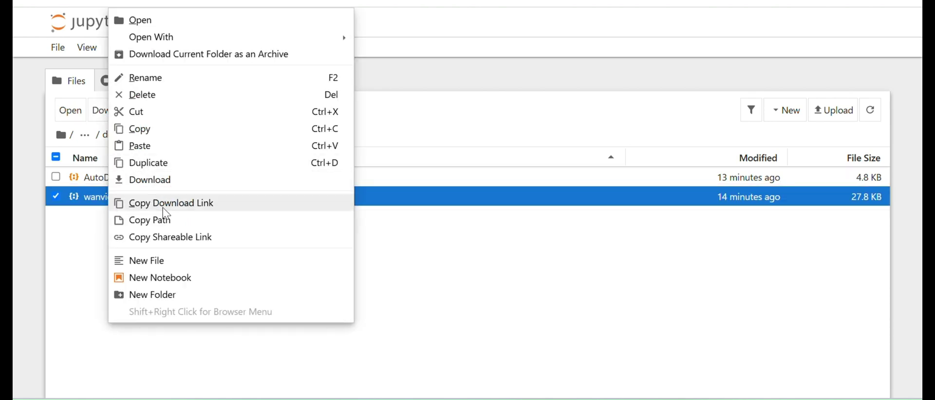
{"action": "left_click", "coordinate": [167, 224]}
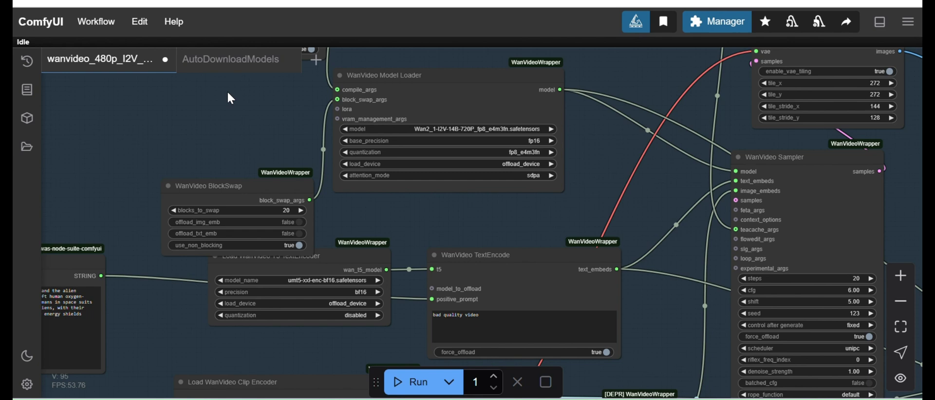
Show the AutoDownloadModels workflow in ComfyUI and dismiss the missing node types dialog.
{"action": "left_click", "coordinate": [226, 60]}
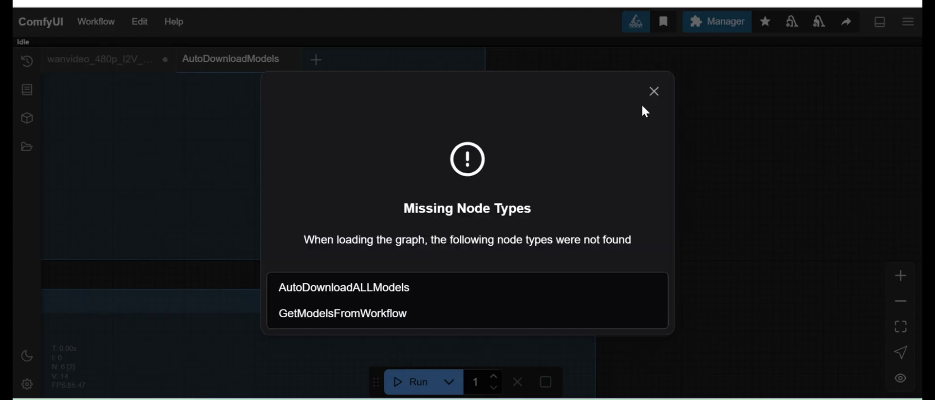
{"action": "left_click", "coordinate": [654, 91]}
{"action": "scroll", "coordinate": [379, 162], "scroll_direction": "down", "scroll_amount": 5}
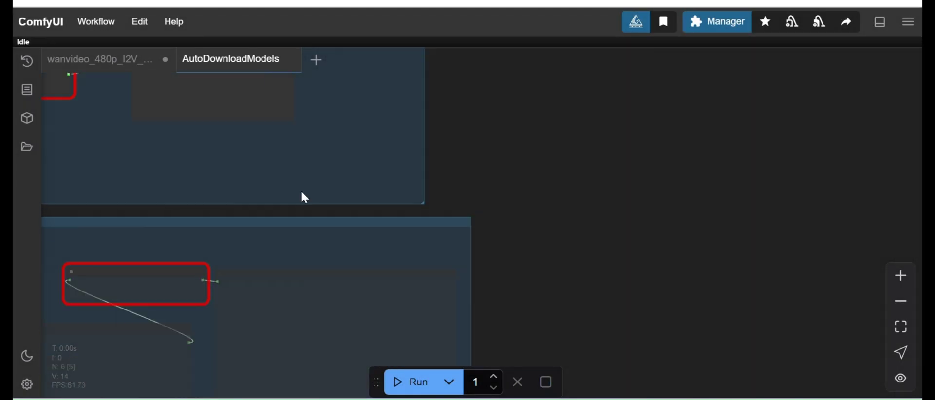
{"action": "scroll", "coordinate": [647, 161], "scroll_direction": "up", "scroll_amount": 3}
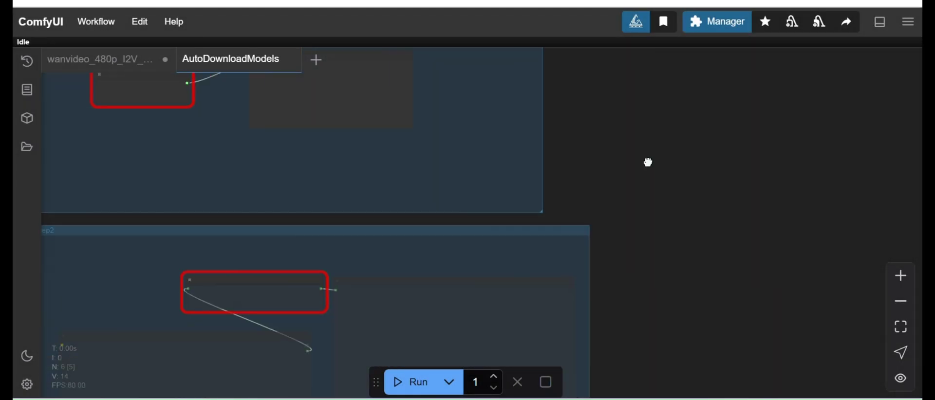
Restart the ComfyUI server through the Manager and confirm, so the new custom node gets loaded.
{"action": "left_click", "coordinate": [704, 32]}
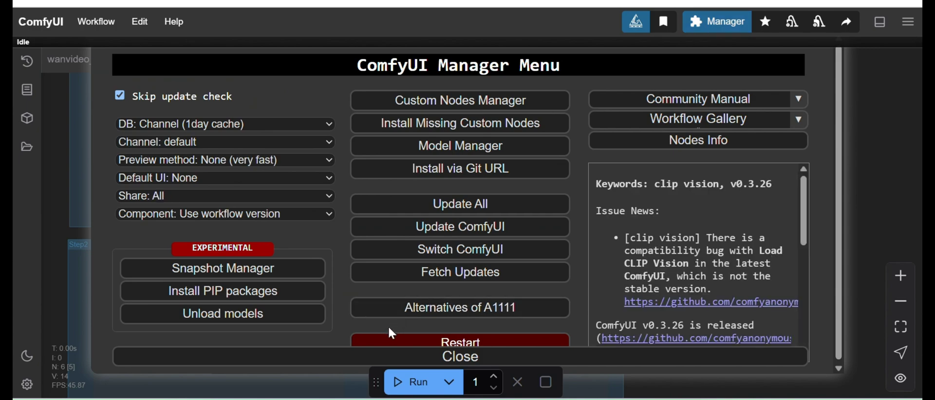
{"action": "left_click", "coordinate": [388, 341]}
{"action": "left_click", "coordinate": [535, 247]}
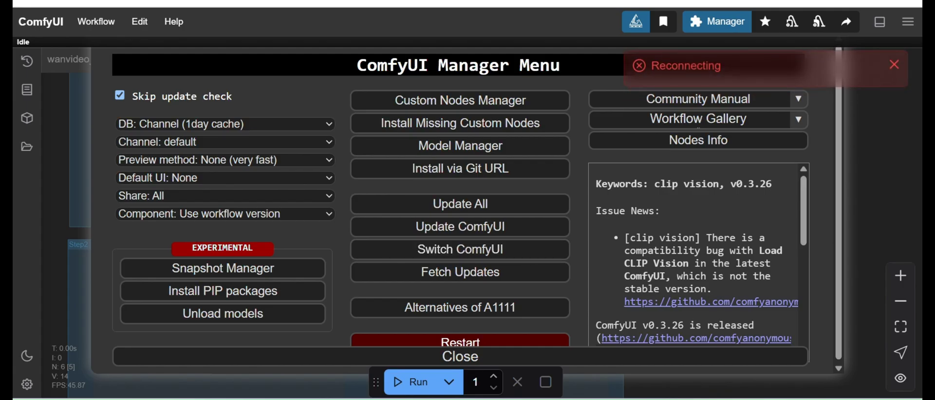
{"action": "left_click", "coordinate": [538, 66]}
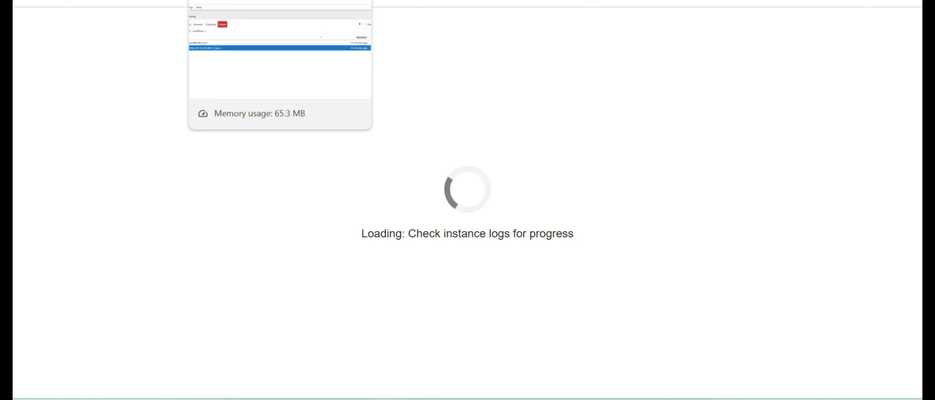
Switch back to the Jupyter file browser and copy the path of wanvideo_480p_I2V_FLUXLORA (1).json again.
{"action": "key", "text": "ctrl+Tab"}
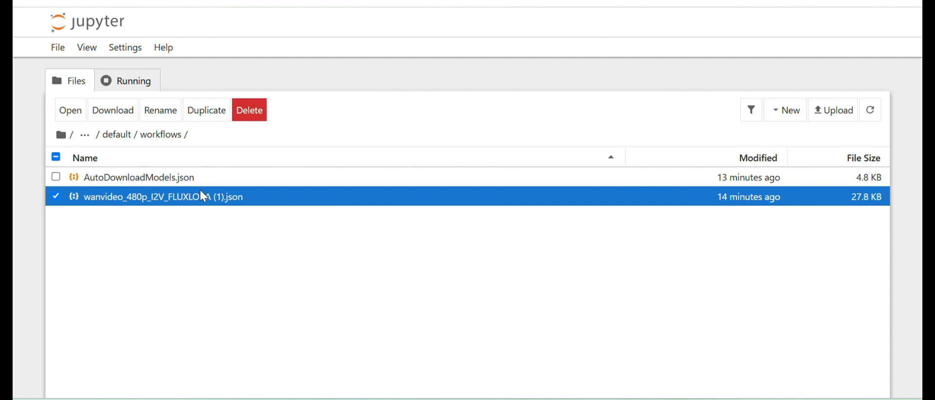
{"action": "right_click", "coordinate": [159, 205]}
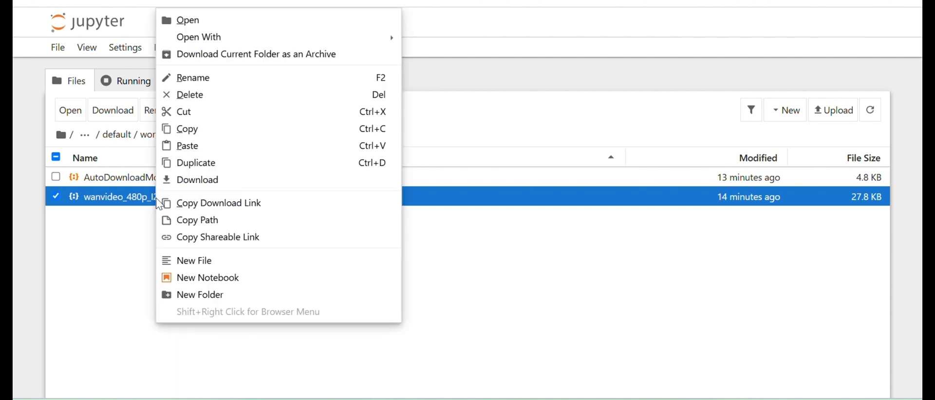
{"action": "left_click", "coordinate": [218, 224]}
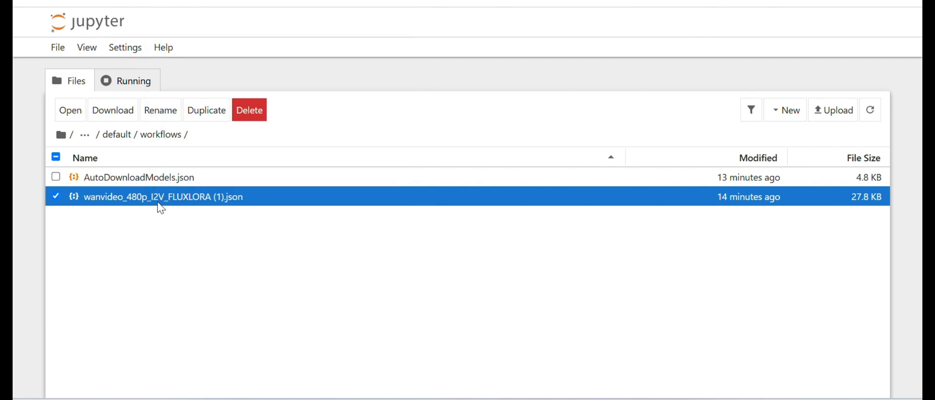
{"action": "right_click", "coordinate": [159, 206]}
{"action": "left_click", "coordinate": [203, 223]}
Go up from the workflows folder to ComfyUI and look into its models folder to check the location.
{"action": "left_click", "coordinate": [116, 135]}
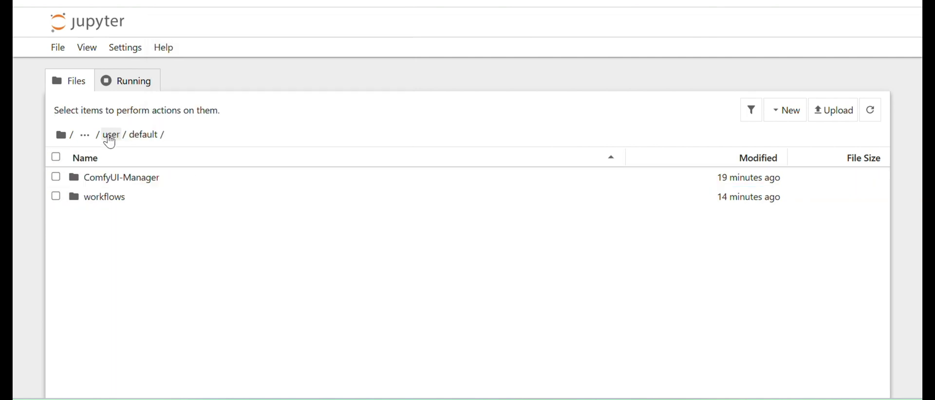
{"action": "left_click", "coordinate": [109, 137]}
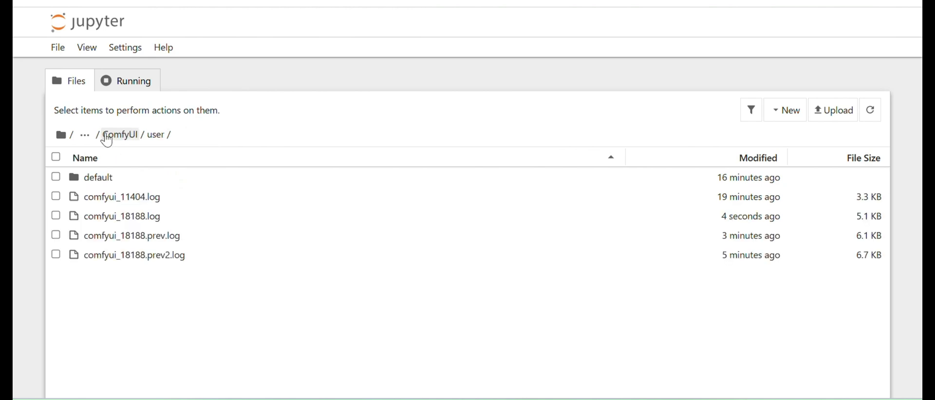
{"action": "left_click", "coordinate": [108, 139]}
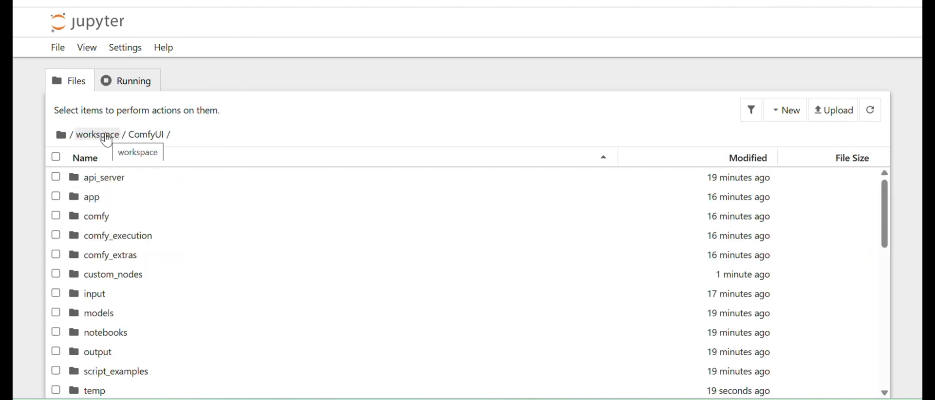
{"action": "left_click", "coordinate": [106, 317]}
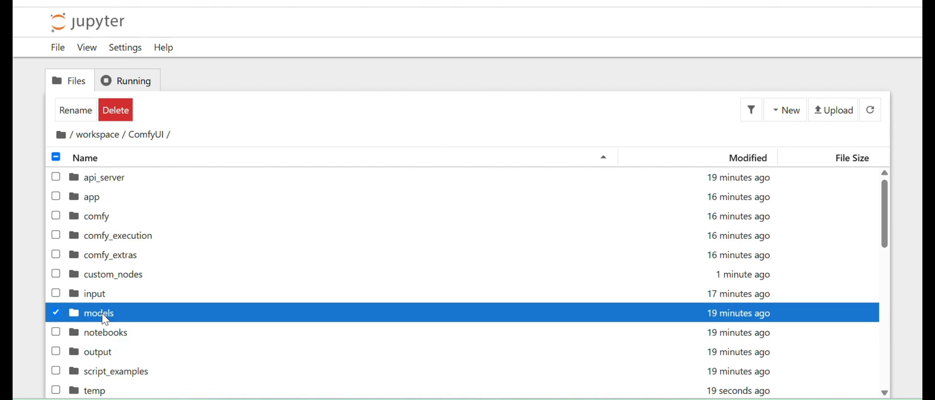
{"action": "double_click", "coordinate": [106, 320]}
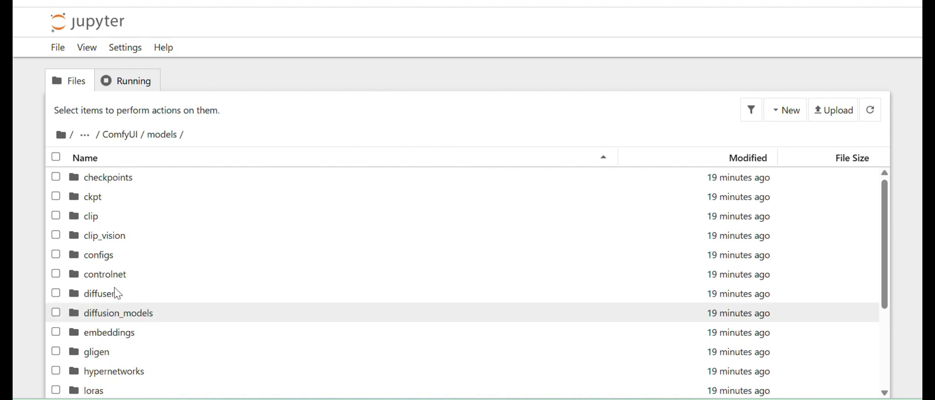
{"action": "left_click", "coordinate": [124, 139]}
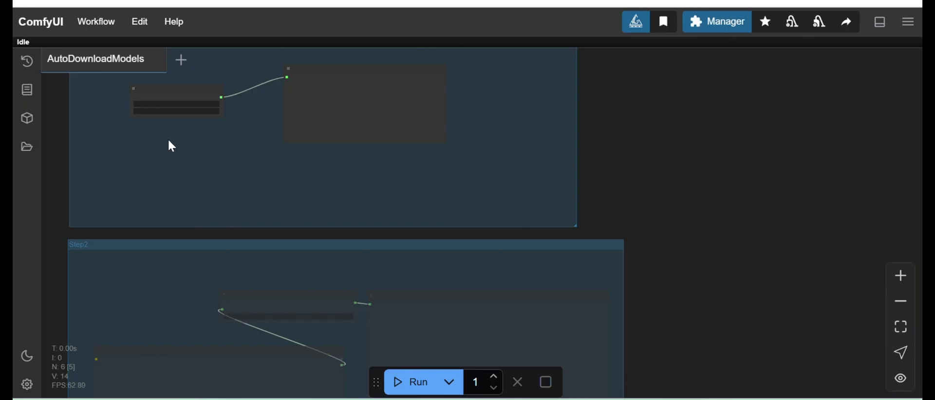
Set workflow_path in the Get Models From Workflow node to the copied path of wanvideo_480p_I2V_FLUXLORA (1).json, starting with a slash.
{"action": "left_click_drag", "start_coordinate": [168, 142], "coordinate": [309, 210]}
{"action": "scroll", "coordinate": [181, 233], "scroll_direction": "down", "scroll_amount": 3}
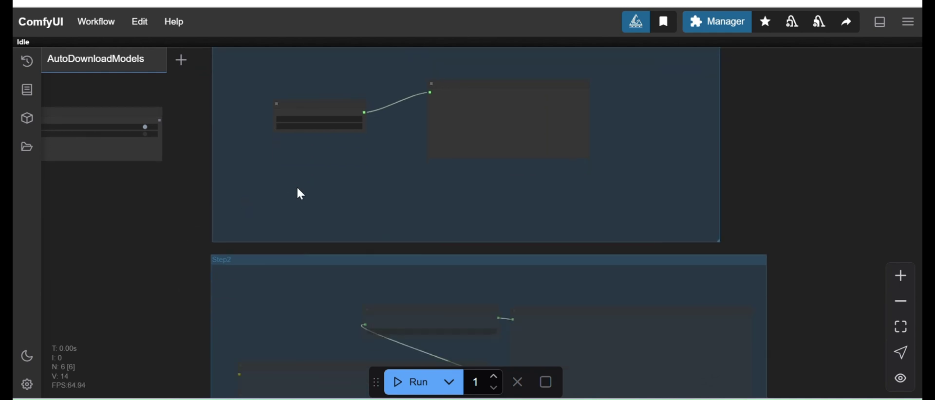
{"action": "scroll", "coordinate": [218, 215], "scroll_direction": "up", "scroll_amount": 6}
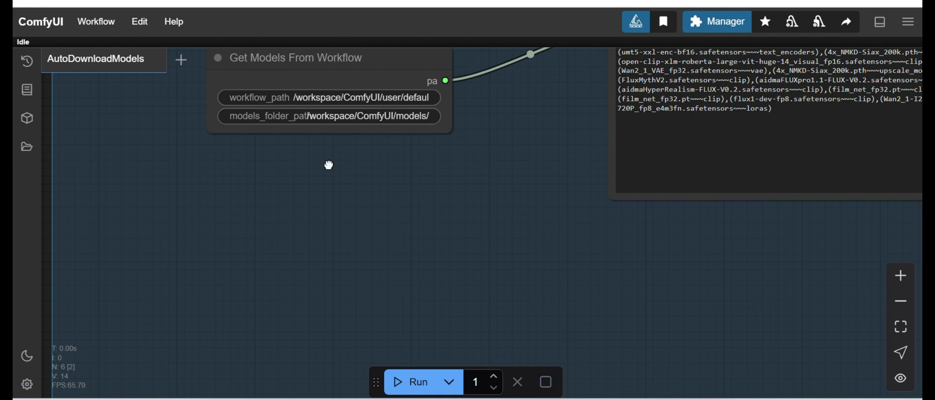
{"action": "left_click_drag", "start_coordinate": [329, 165], "coordinate": [278, 239]}
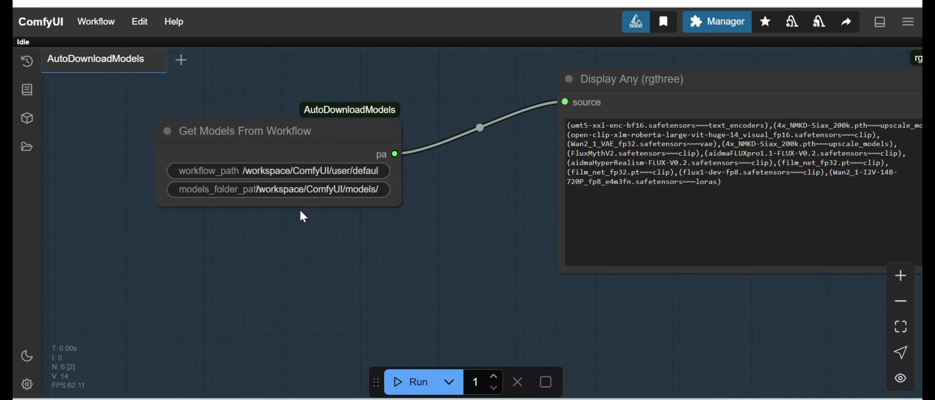
{"action": "left_click", "coordinate": [293, 171]}
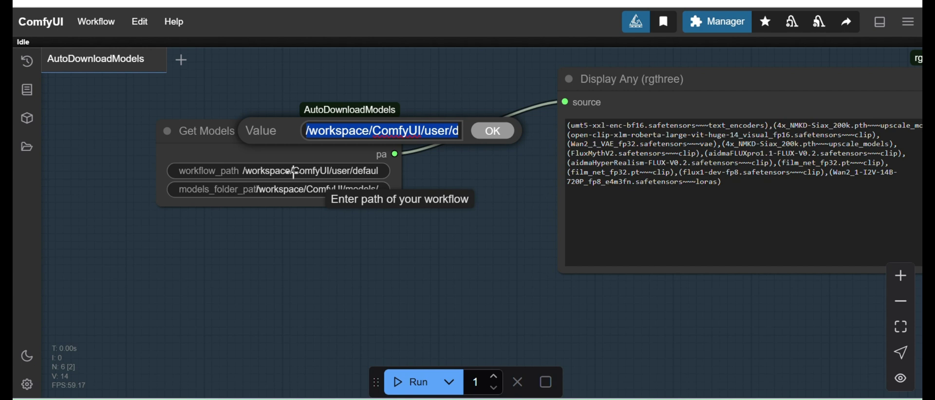
{"action": "key", "text": "End"}
{"action": "key", "text": "ctrl+a"}
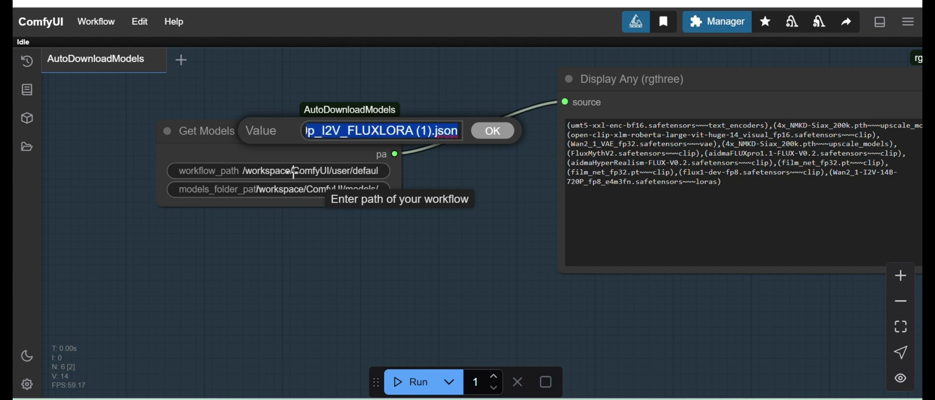
{"action": "key", "text": "BackSpace"}
{"action": "type", "text": "/"}
{"action": "key", "text": "ctrl+v"}
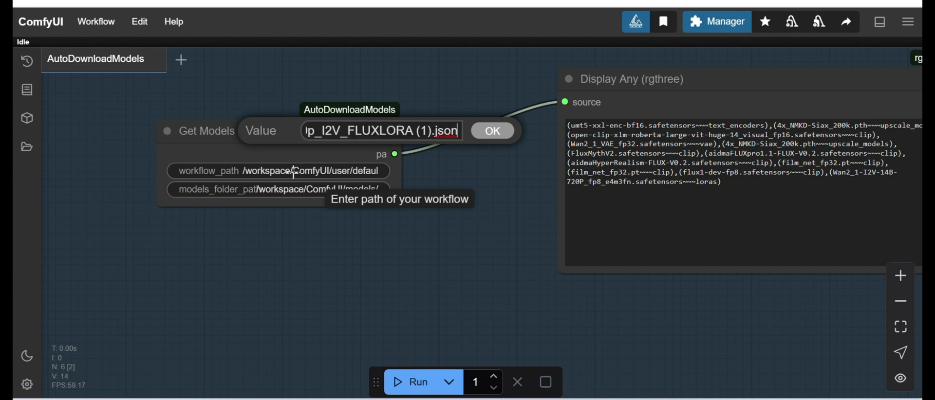
{"action": "key", "text": "Return"}
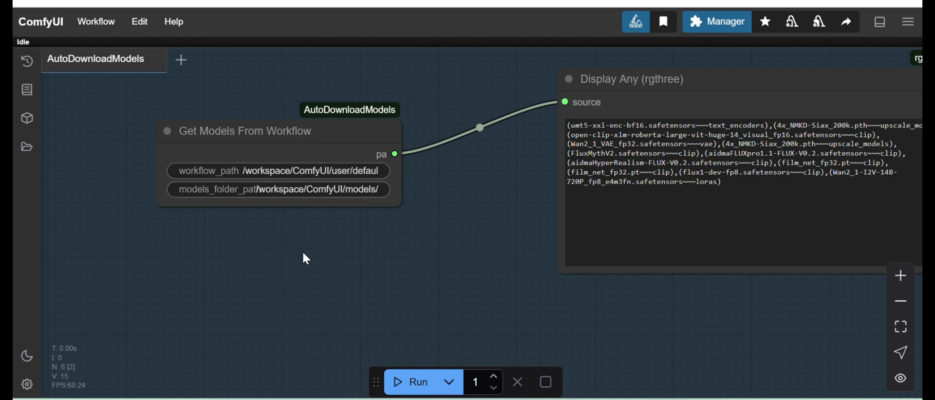
Widen the Get Models From Workflow node and check its models_folder_path without changing it.
{"action": "left_click_drag", "start_coordinate": [402, 206], "coordinate": [477, 222]}
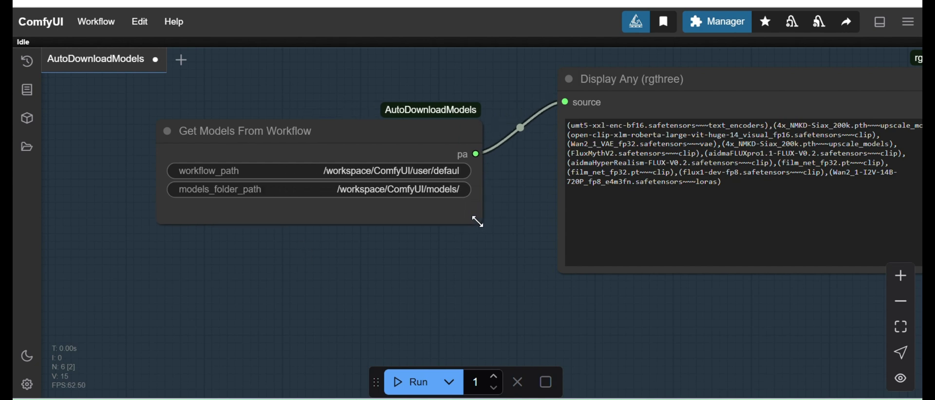
{"action": "left_click", "coordinate": [423, 190]}
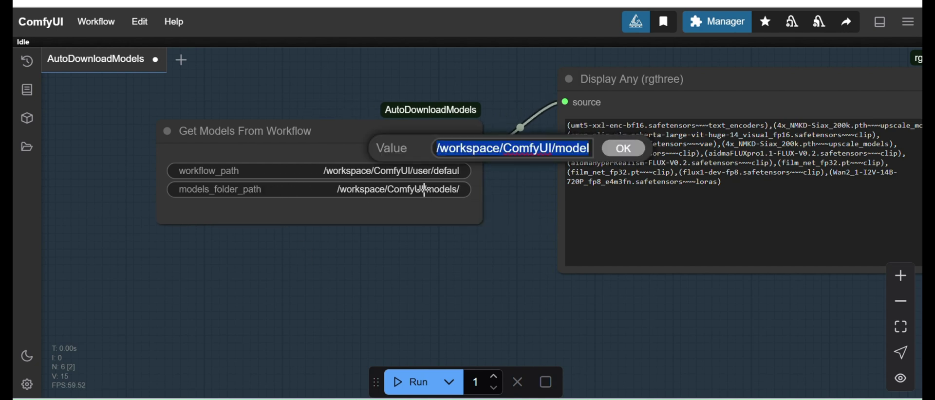
{"action": "left_click", "coordinate": [384, 218]}
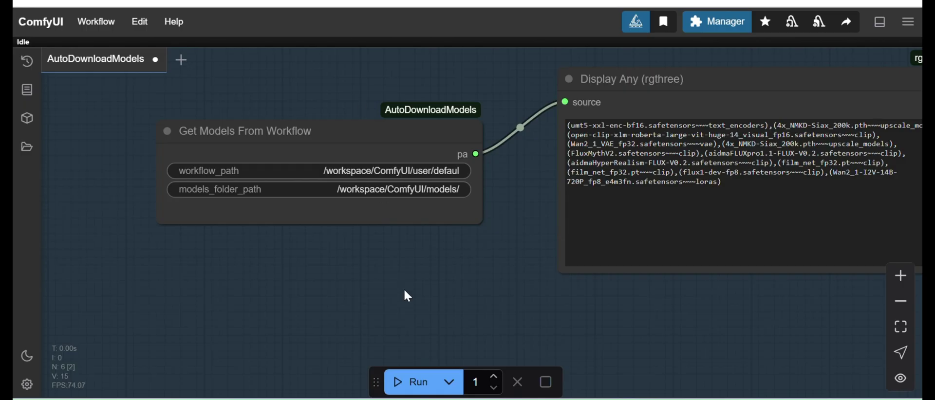
Delete the existing Display Any (rgthree) node from the Step1 group.
{"action": "left_click", "coordinate": [639, 209]}
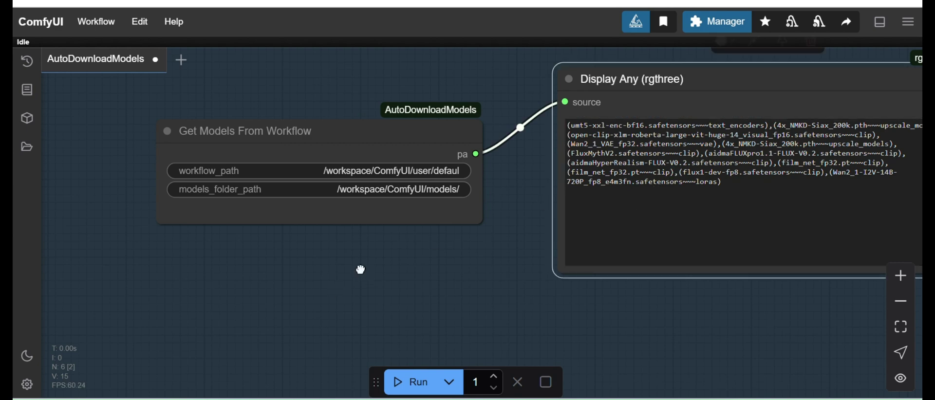
{"action": "scroll", "coordinate": [370, 258], "scroll_direction": "down", "scroll_amount": 2}
{"action": "scroll", "coordinate": [378, 242], "scroll_direction": "down", "scroll_amount": 5}
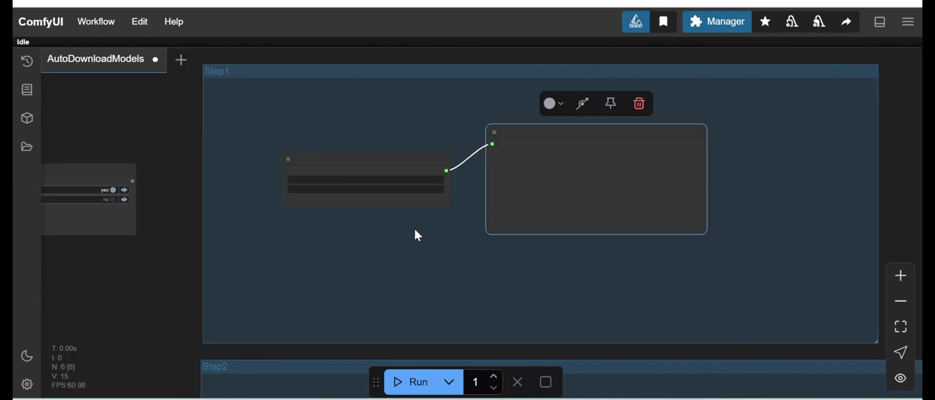
{"action": "scroll", "coordinate": [478, 251], "scroll_direction": "up", "scroll_amount": 6}
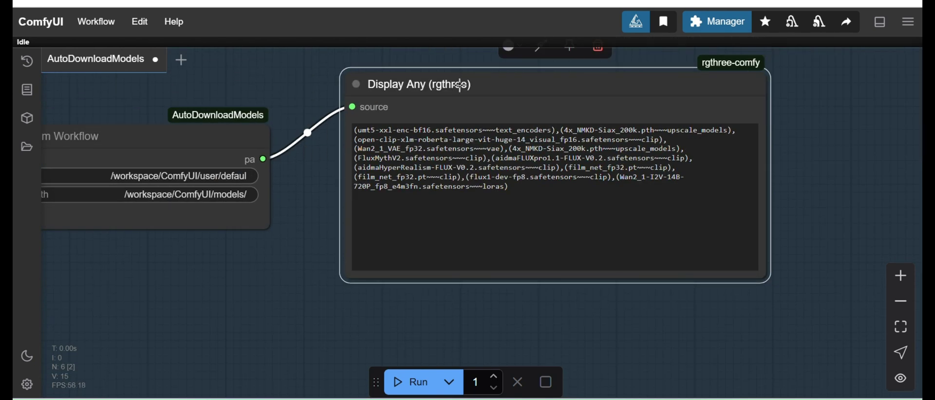
{"action": "key", "text": "Delete"}
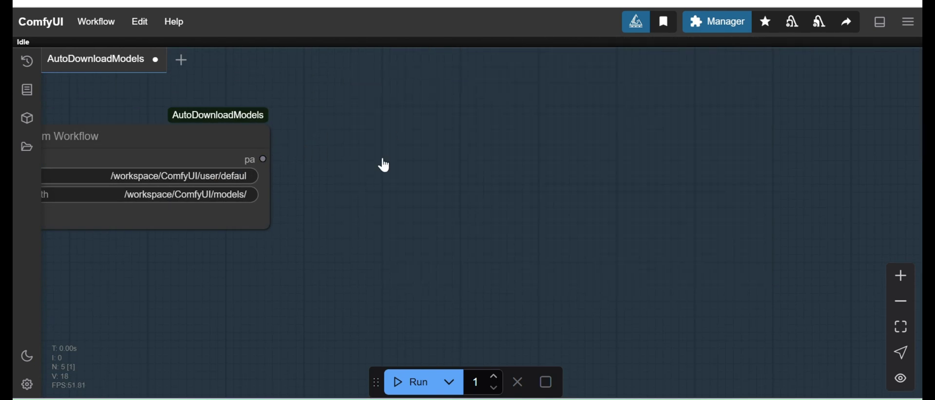
Add a new Display Any (rgthree) node and connect the Get Models From Workflow output to its source input.
{"action": "double_click", "coordinate": [383, 163]}
{"action": "type", "text": "dis"}
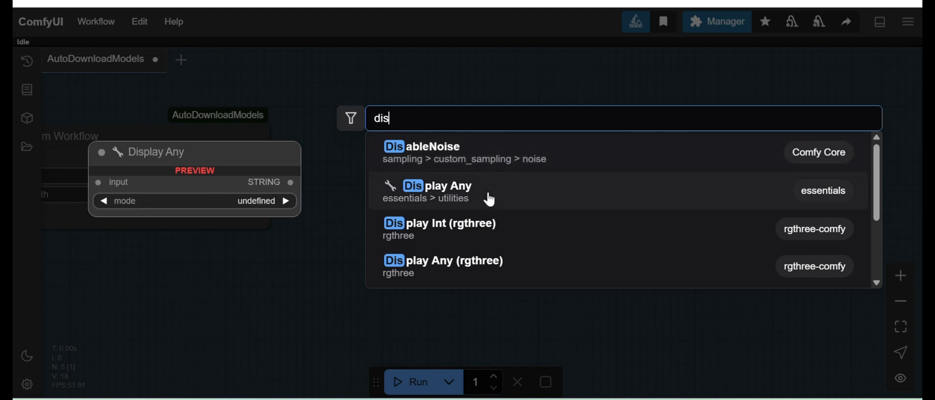
{"action": "left_click", "coordinate": [457, 266]}
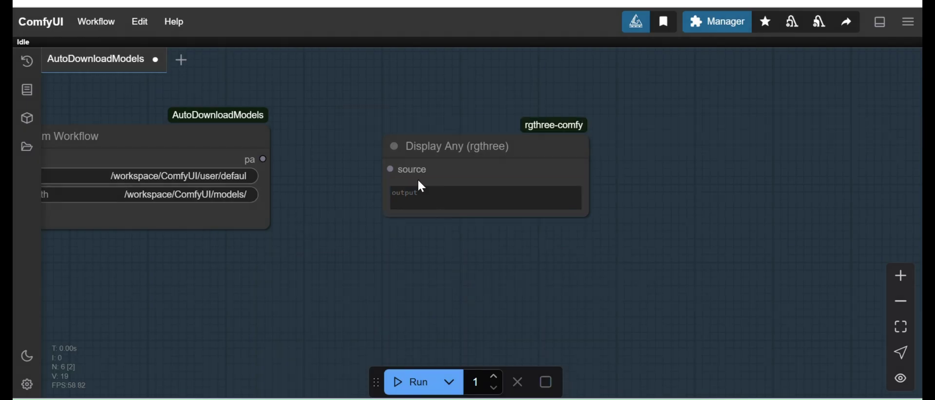
{"action": "left_click_drag", "start_coordinate": [264, 158], "coordinate": [391, 168]}
{"action": "left_click_drag", "start_coordinate": [238, 316], "coordinate": [384, 276]}
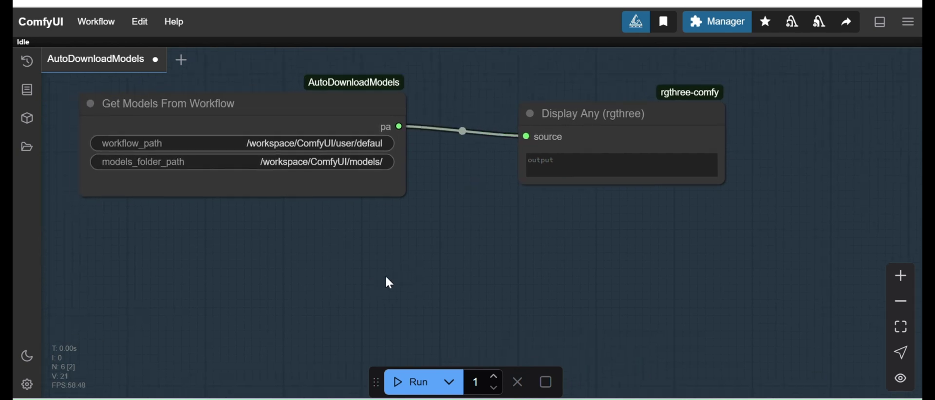
Run the Step1 group to extract the list of required models from the workflow file.
{"action": "scroll", "coordinate": [439, 263], "scroll_direction": "down", "scroll_amount": 8}
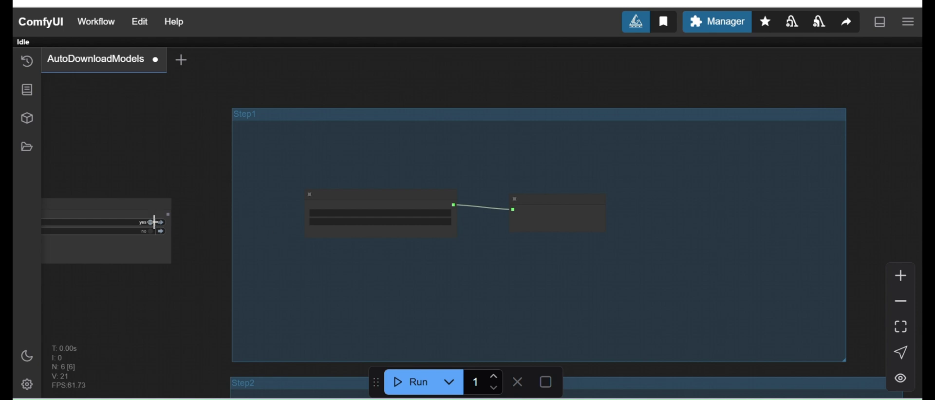
{"action": "left_click_drag", "start_coordinate": [355, 286], "coordinate": [301, 268]}
{"action": "scroll", "coordinate": [292, 258], "scroll_direction": "up", "scroll_amount": 5}
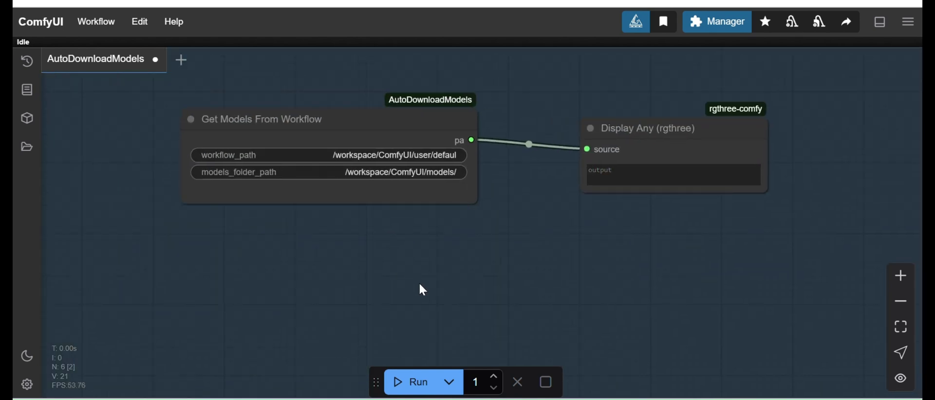
{"action": "left_click", "coordinate": [414, 382]}
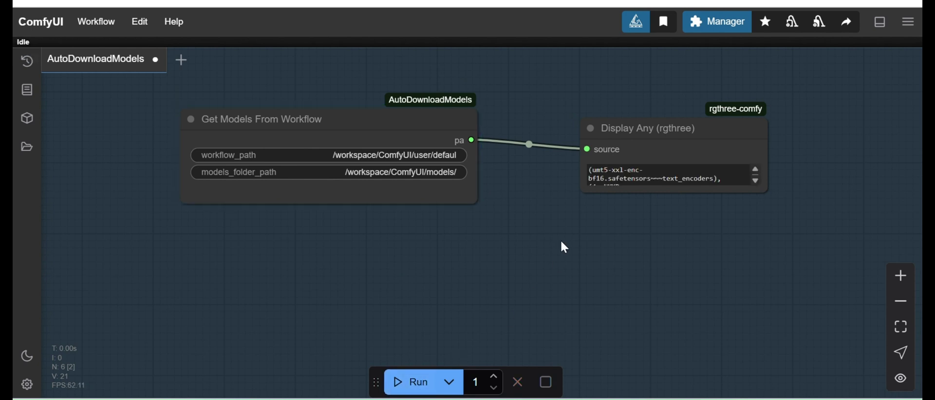
Enlarge the Display Any (rgthree) node to fit the whole model list and highlight the first model's file name.
{"action": "left_click_drag", "start_coordinate": [536, 244], "coordinate": [462, 236]}
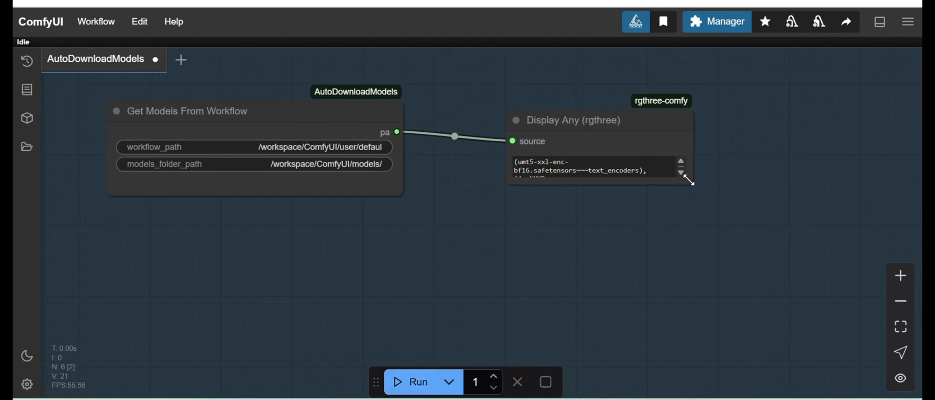
{"action": "left_click_drag", "start_coordinate": [692, 184], "coordinate": [821, 279]}
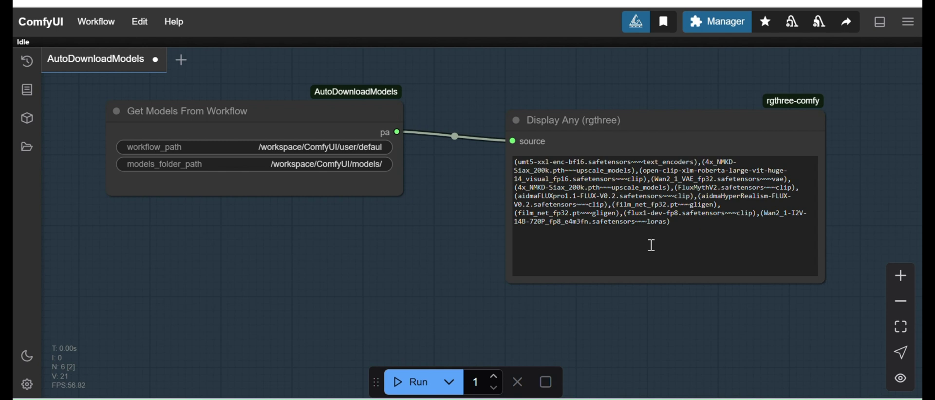
{"action": "left_click_drag", "start_coordinate": [564, 125], "coordinate": [542, 118]}
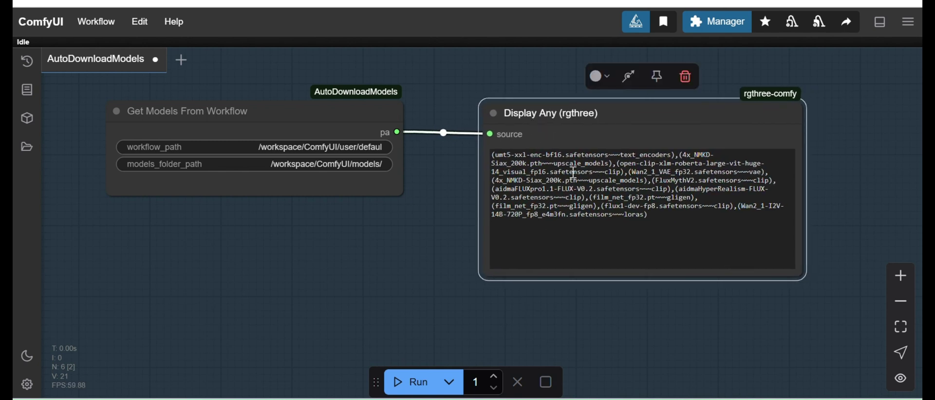
{"action": "left_click_drag", "start_coordinate": [609, 155], "coordinate": [495, 155]}
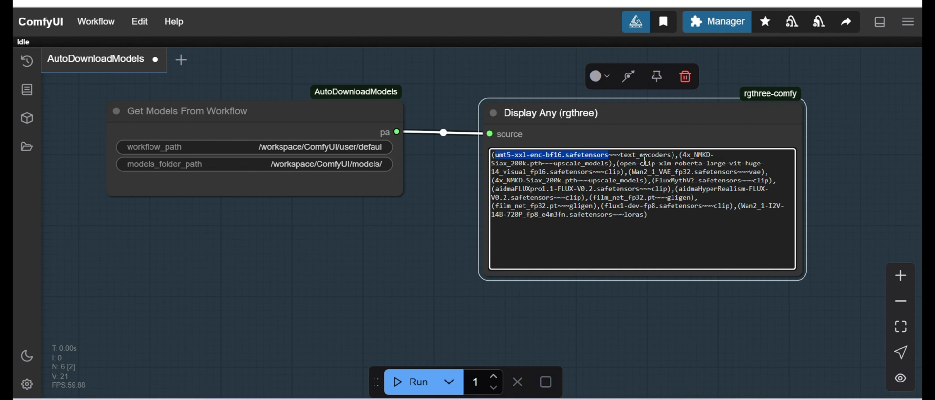
{"action": "left_click", "coordinate": [624, 153]}
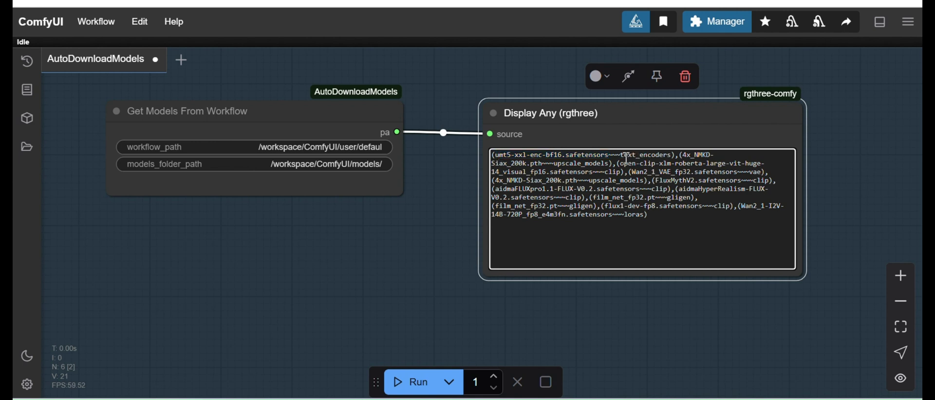
Widen the Display Any (rgthree) node further and place it in front, overlapping the Get Models From Workflow node.
{"action": "left_click_drag", "start_coordinate": [802, 276], "coordinate": [904, 306]}
{"action": "left_click_drag", "start_coordinate": [604, 112], "coordinate": [405, 93]}
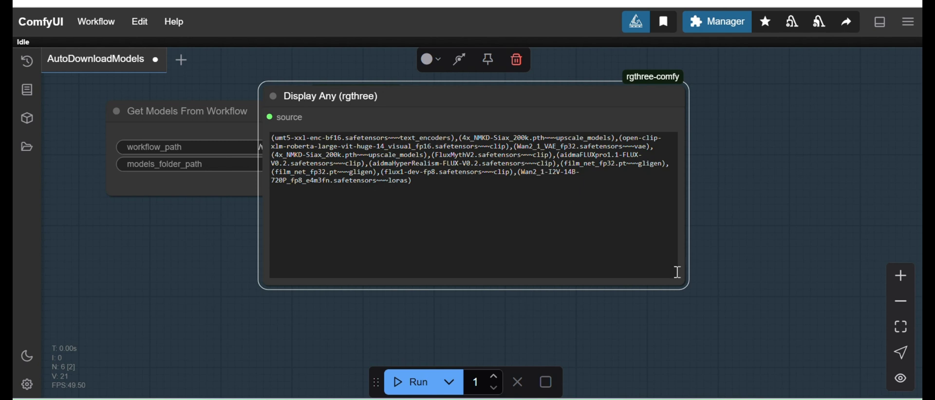
{"action": "left_click_drag", "start_coordinate": [679, 282], "coordinate": [739, 278]}
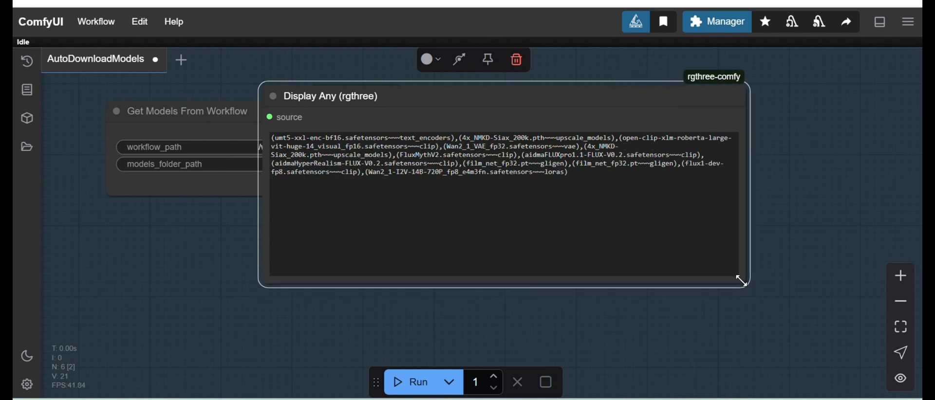
{"action": "left_click", "coordinate": [551, 173]}
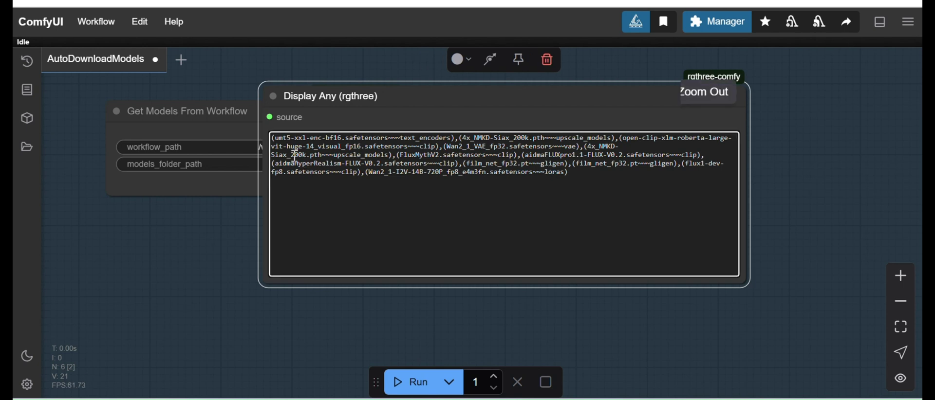
{"action": "left_click", "coordinate": [175, 110]}
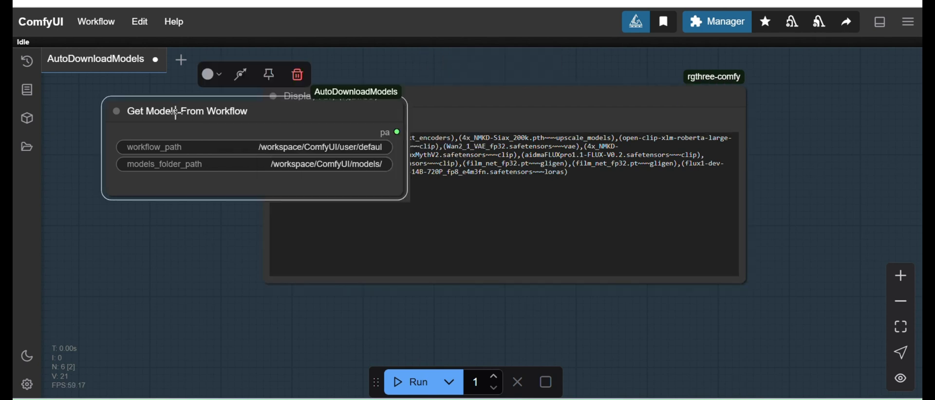
{"action": "left_click", "coordinate": [469, 89]}
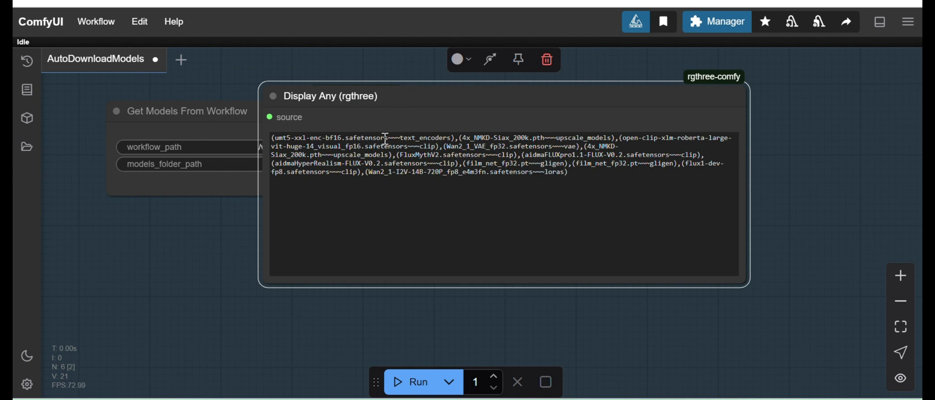
Examine the model list in the Display Any node, matching each model file name with its assigned destination folder.
{"action": "left_click_drag", "start_coordinate": [389, 138], "coordinate": [277, 136]}
{"action": "left_click", "coordinate": [346, 155]}
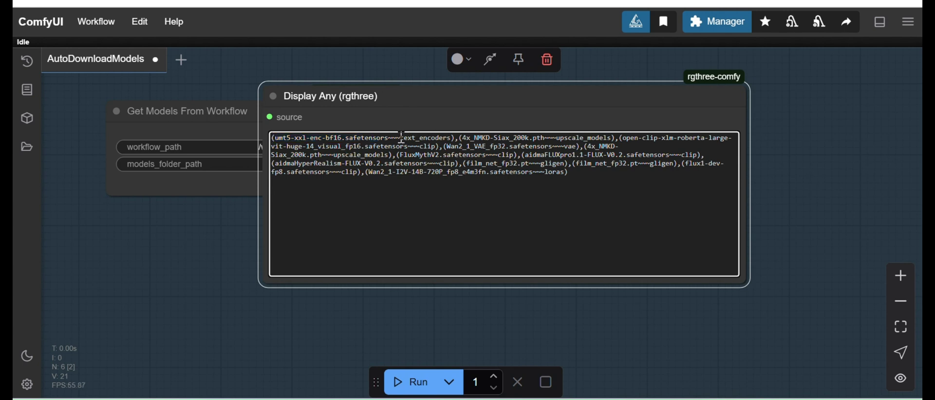
{"action": "left_click_drag", "start_coordinate": [400, 138], "coordinate": [450, 132]}
{"action": "left_click", "coordinate": [469, 159]}
{"action": "left_click_drag", "start_coordinate": [466, 139], "coordinate": [549, 138]}
{"action": "left_click_drag", "start_coordinate": [613, 138], "coordinate": [556, 139]}
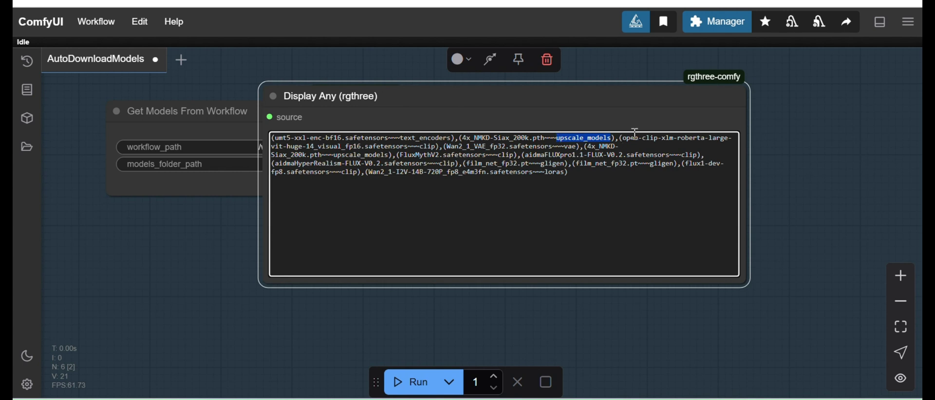
{"action": "left_click_drag", "start_coordinate": [624, 138], "coordinate": [670, 139]}
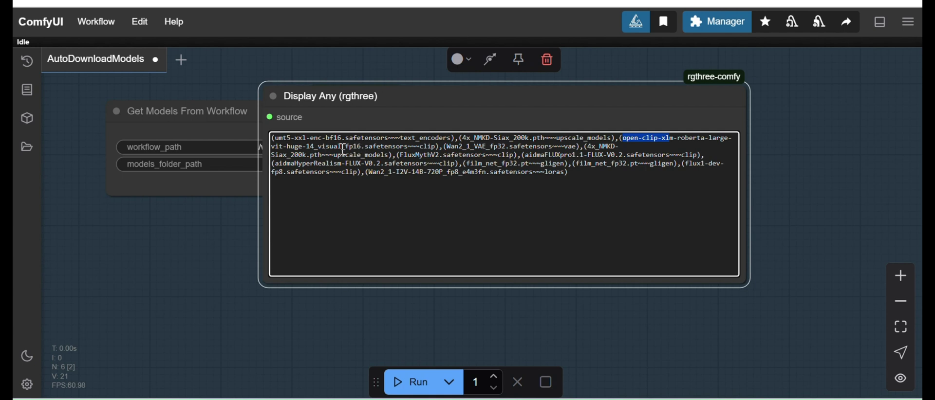
{"action": "left_click", "coordinate": [436, 145]}
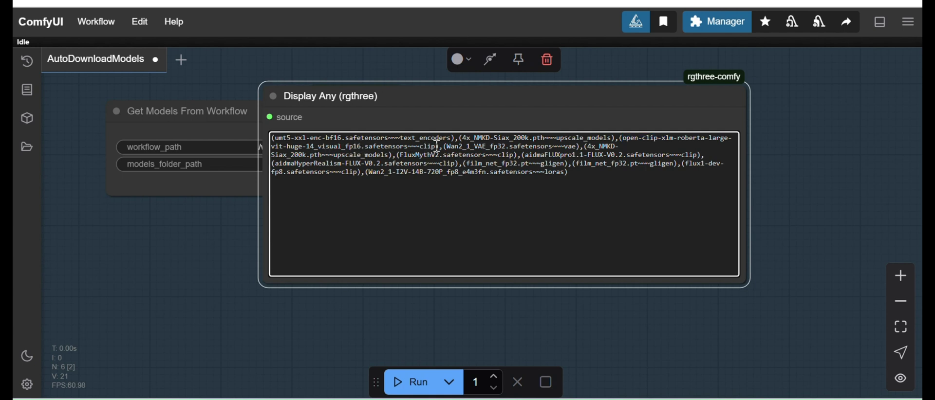
{"action": "left_click_drag", "start_coordinate": [437, 145], "coordinate": [431, 146]}
{"action": "left_click_drag", "start_coordinate": [475, 146], "coordinate": [574, 148]}
{"action": "left_click", "coordinate": [481, 174]}
{"action": "left_click_drag", "start_coordinate": [401, 139], "coordinate": [446, 142]}
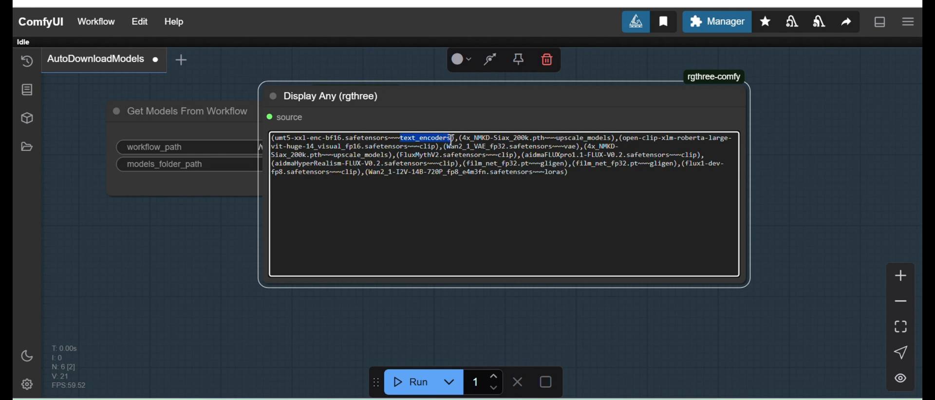
Copy the complete model list from the Display Any (rgthree) node and highlight its first entry.
{"action": "left_click", "coordinate": [385, 141]}
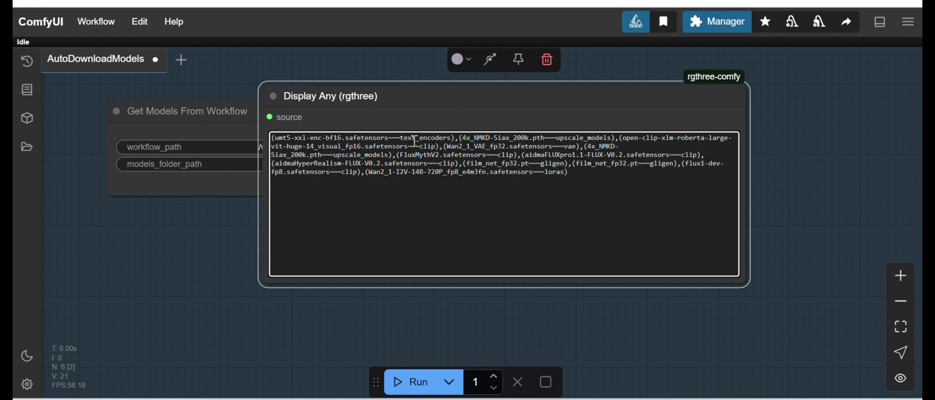
{"action": "left_click_drag", "start_coordinate": [561, 171], "coordinate": [287, 125]}
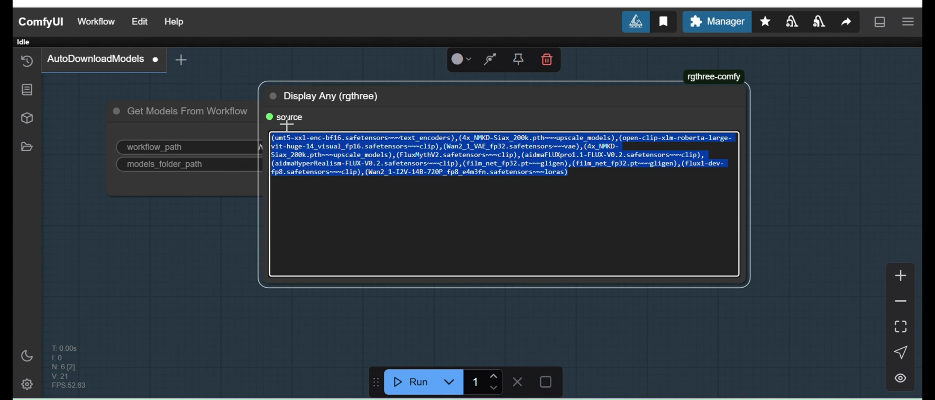
{"action": "left_click", "coordinate": [440, 171]}
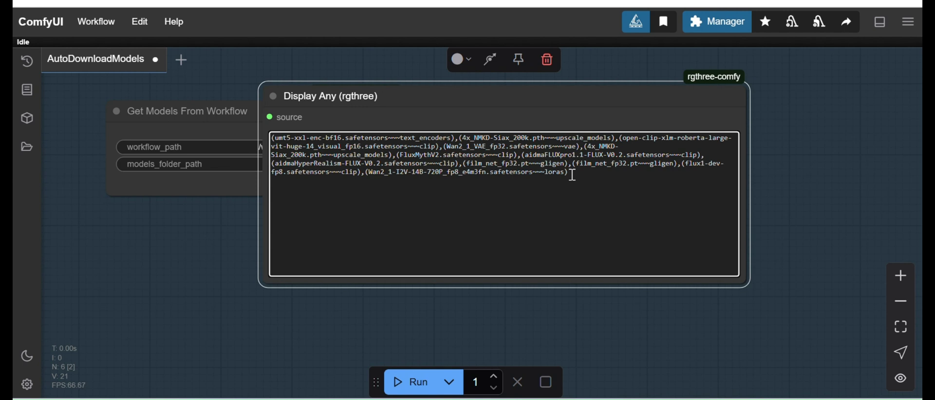
{"action": "key", "text": "ctrl+a"}
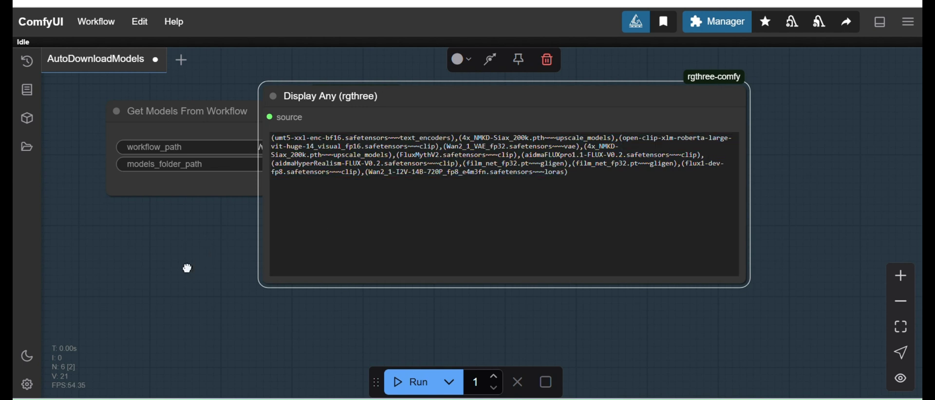
{"action": "left_click_drag", "start_coordinate": [188, 267], "coordinate": [221, 248]}
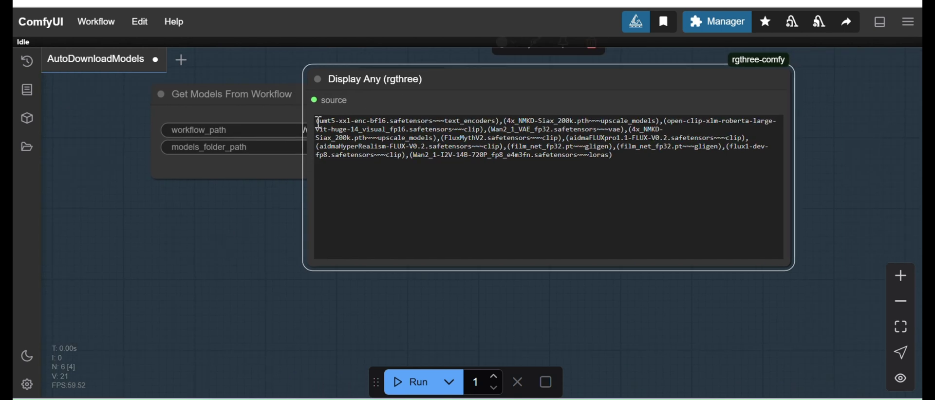
{"action": "key", "text": "ctrl+a"}
{"action": "left_click_drag", "start_coordinate": [316, 121], "coordinate": [373, 125]}
{"action": "key", "text": "ctrl+c"}
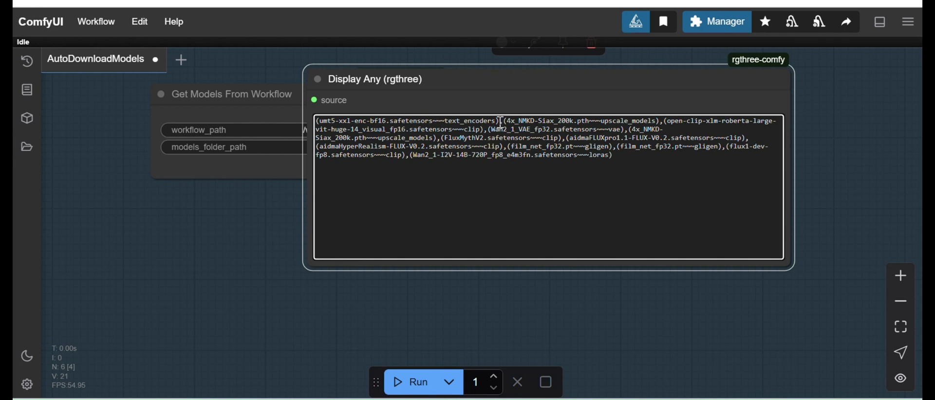
{"action": "left_click_drag", "start_coordinate": [500, 122], "coordinate": [316, 124]}
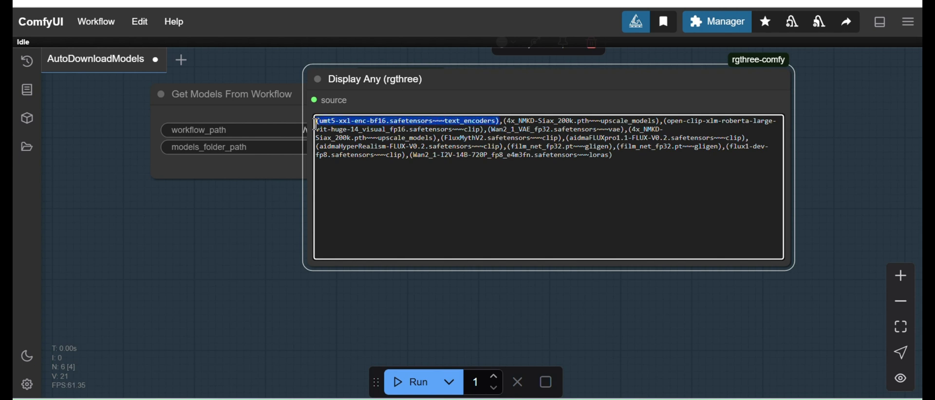
{"action": "left_click", "coordinate": [446, 119]}
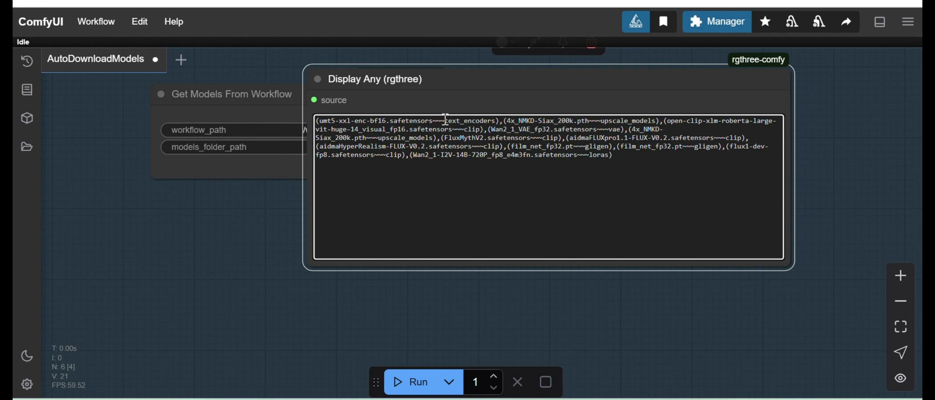
{"action": "left_click_drag", "start_coordinate": [446, 119], "coordinate": [438, 122]}
{"action": "left_click", "coordinate": [251, 218]}
Disable the Step1 group and enable the Step2 group in the rgthree Muter node.
{"action": "left_click_drag", "start_coordinate": [197, 273], "coordinate": [333, 236]}
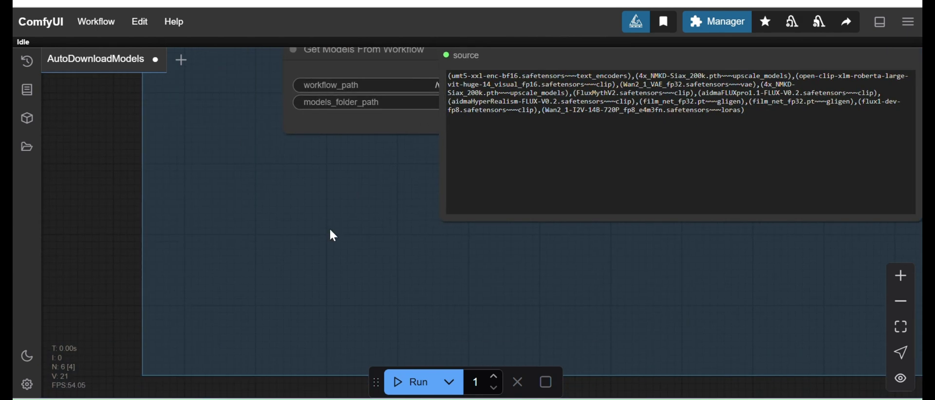
{"action": "scroll", "coordinate": [333, 236], "scroll_direction": "down", "scroll_amount": 5}
{"action": "scroll", "coordinate": [209, 223], "scroll_direction": "up", "scroll_amount": 5}
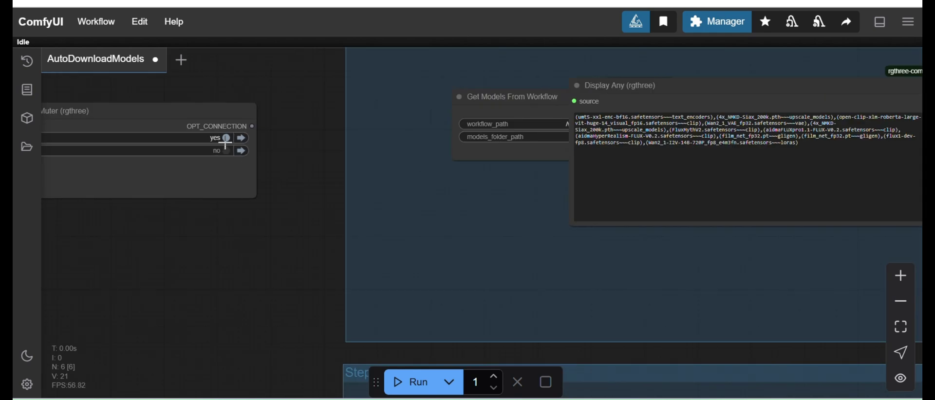
{"action": "left_click", "coordinate": [225, 139]}
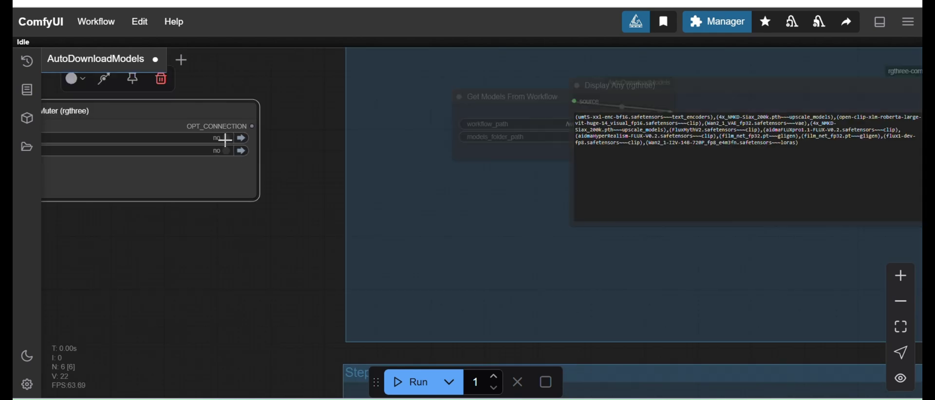
{"action": "left_click", "coordinate": [226, 151]}
Replace the text in the Step2 group's Power Prompt - Simple (rgthree) node with the copied model list.
{"action": "scroll", "coordinate": [174, 168], "scroll_direction": "down", "scroll_amount": 5}
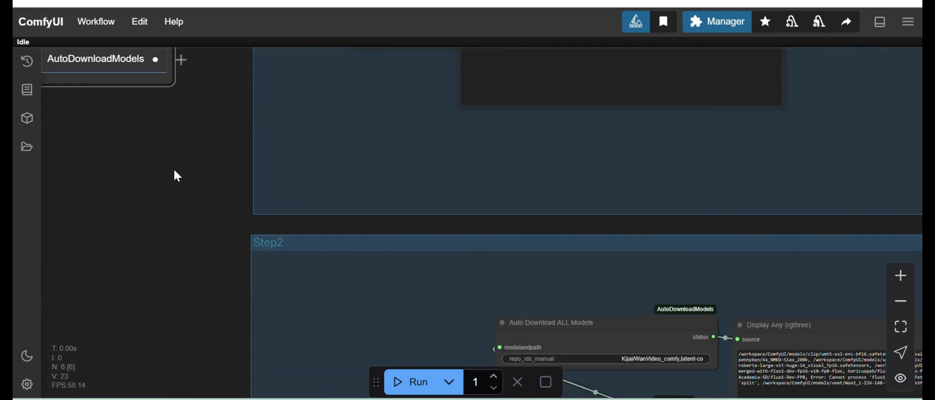
{"action": "scroll", "coordinate": [291, 182], "scroll_direction": "up", "scroll_amount": 5}
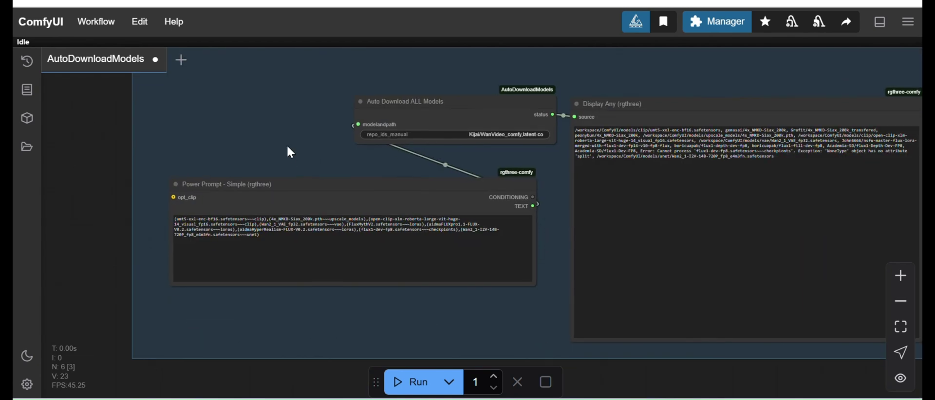
{"action": "left_click", "coordinate": [283, 229]}
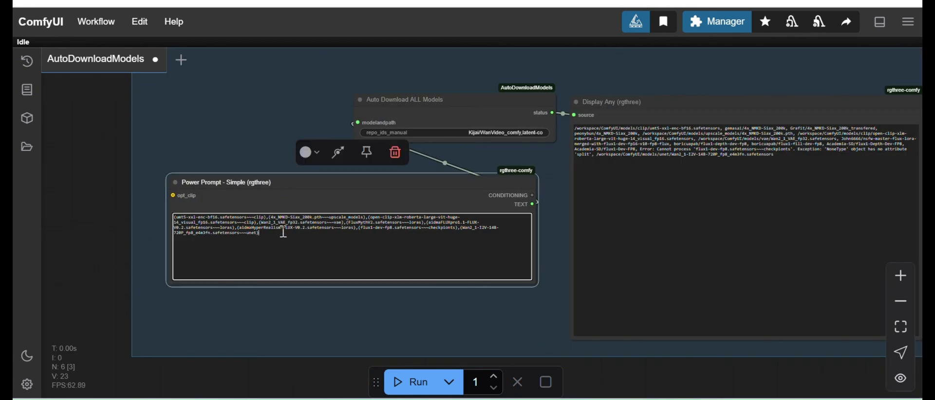
{"action": "key", "text": "ctrl+a"}
{"action": "key", "text": "ctrl+v"}
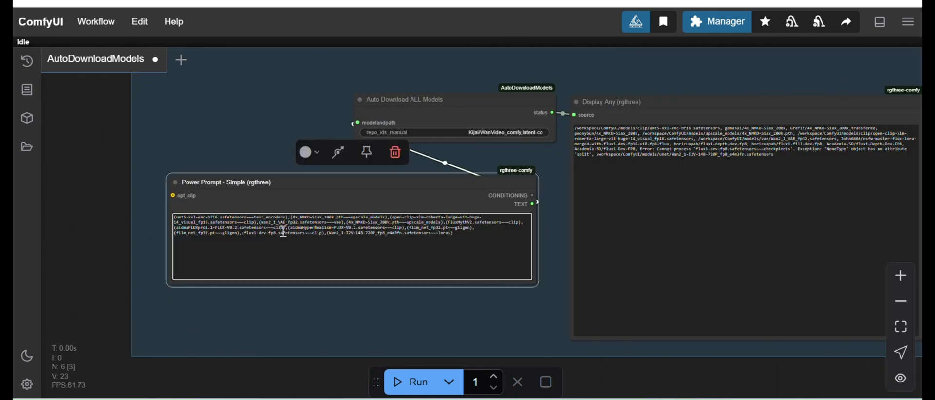
Change the destination folder of umt5-xxl-enc-bf16.safetensors to clip in the Power Prompt list.
{"action": "scroll", "coordinate": [244, 142], "scroll_direction": "down", "scroll_amount": 1}
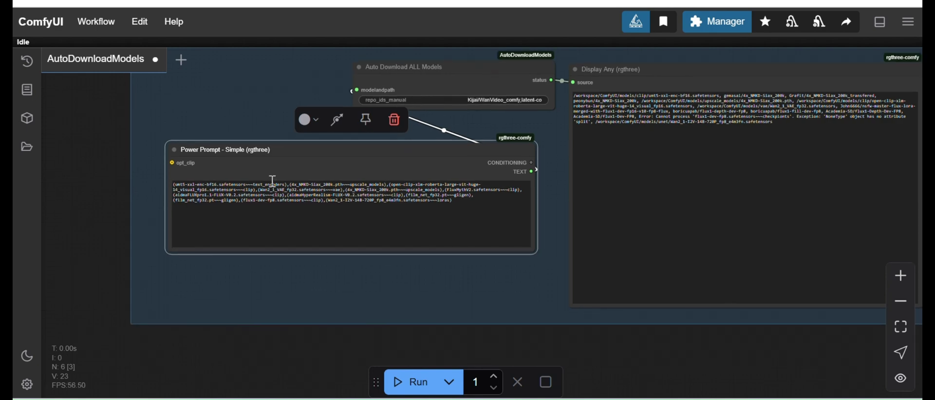
{"action": "scroll", "coordinate": [236, 84], "scroll_direction": "up", "scroll_amount": 5}
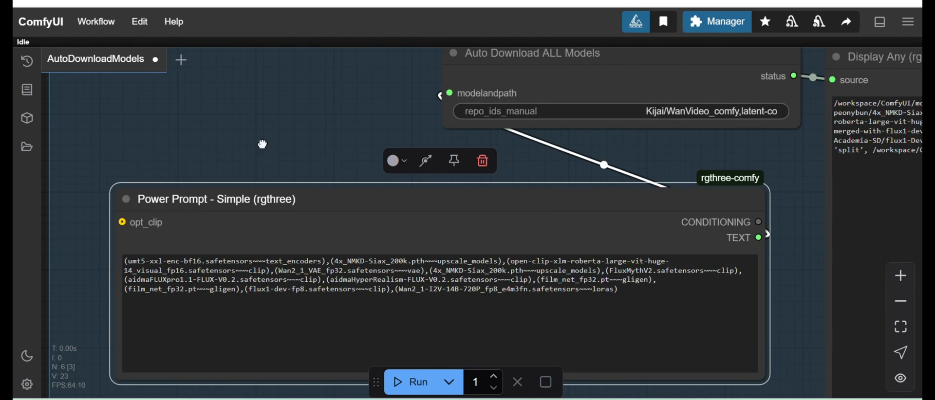
{"action": "scroll", "coordinate": [282, 90], "scroll_direction": "down", "scroll_amount": 2}
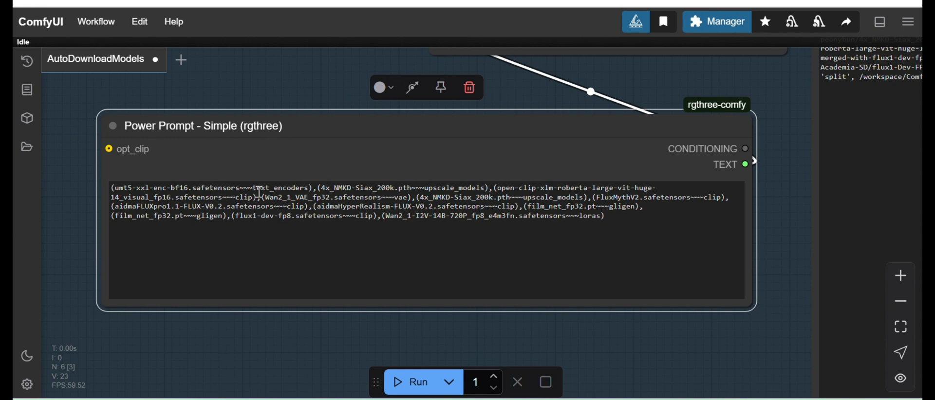
{"action": "left_click_drag", "start_coordinate": [310, 187], "coordinate": [253, 188]}
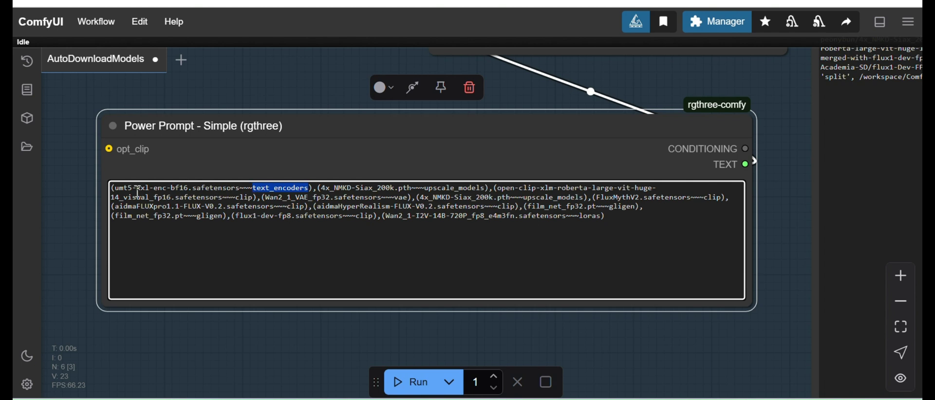
{"action": "key", "text": "BackSpace"}
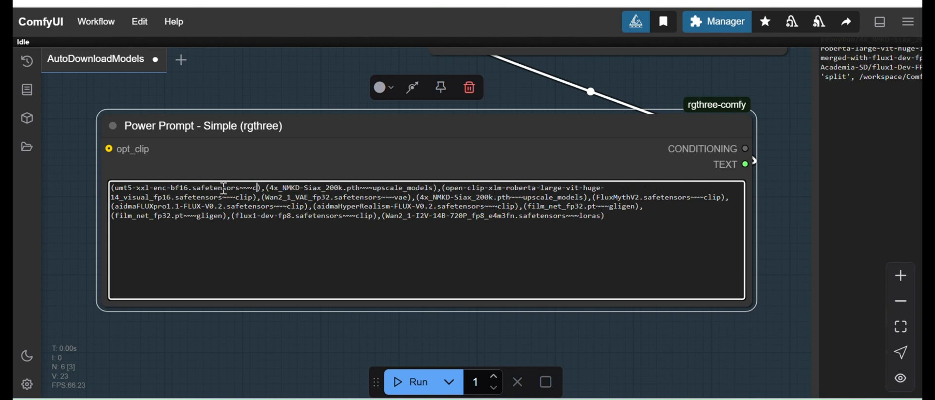
{"action": "type", "text": "clip"}
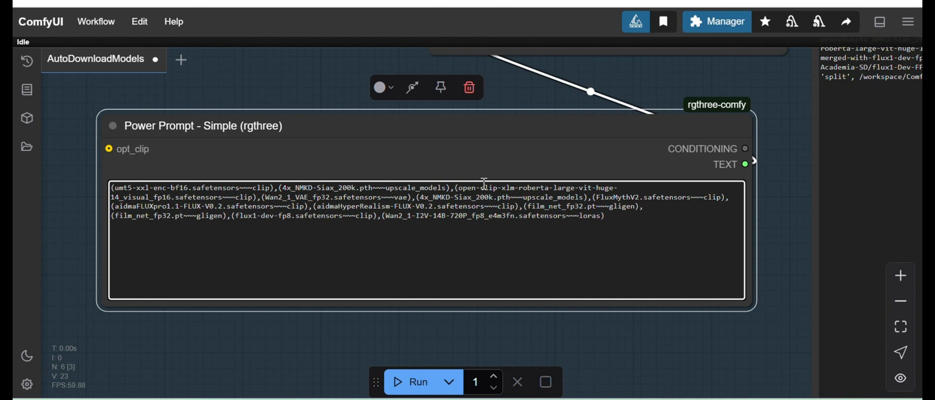
Delete the duplicate 4x_NMKD-Siax_200k.pth entry that follows the Wan2_1_VAE_fp32.safetensors entry.
{"action": "left_click", "coordinate": [239, 199]}
{"action": "left_click_drag", "start_coordinate": [417, 198], "coordinate": [591, 197]}
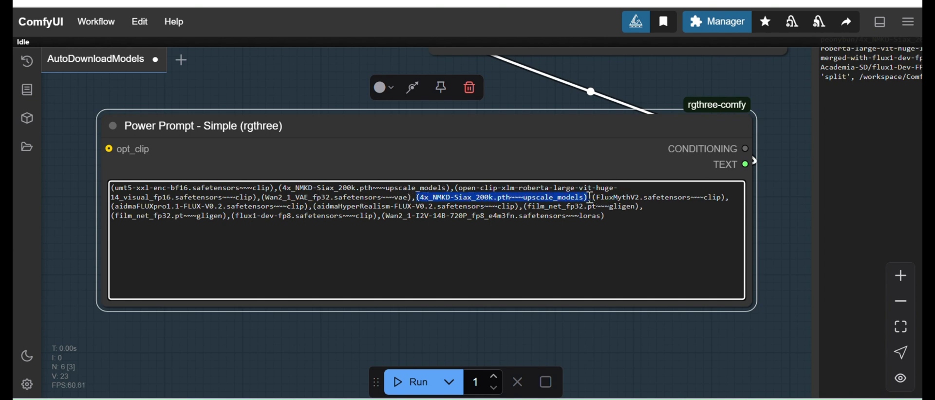
{"action": "key", "text": "BackSpace"}
{"action": "key", "text": "BackSpace"}
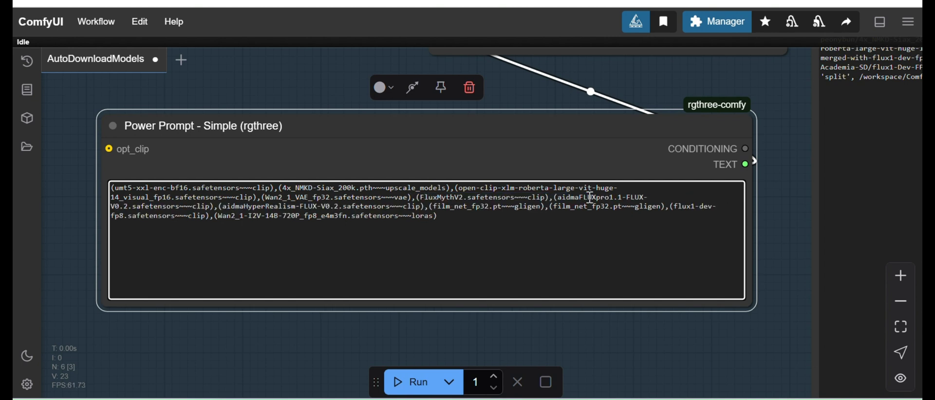
Change the destination folder of FluxMythV2.safetensors to loras.
{"action": "left_click", "coordinate": [545, 197]}
{"action": "key", "text": "BackSpace"}
{"action": "key", "text": "BackSpace"}
{"action": "key", "text": "BackSpace"}
{"action": "key", "text": "BackSpace"}
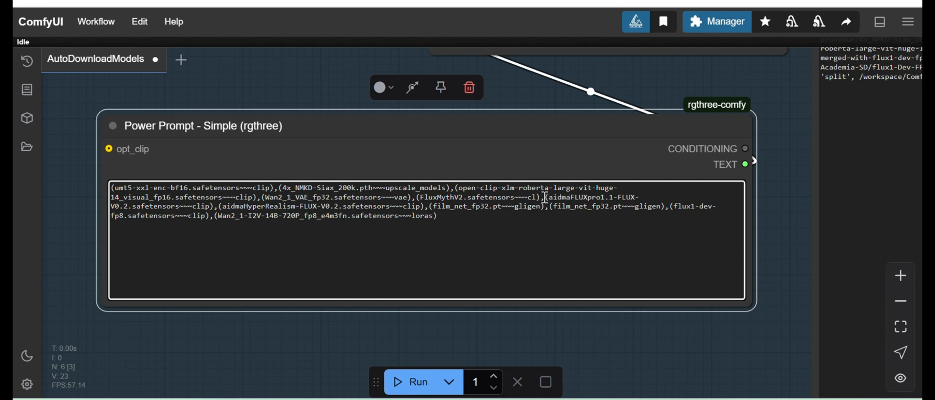
{"action": "type", "text": "loras"}
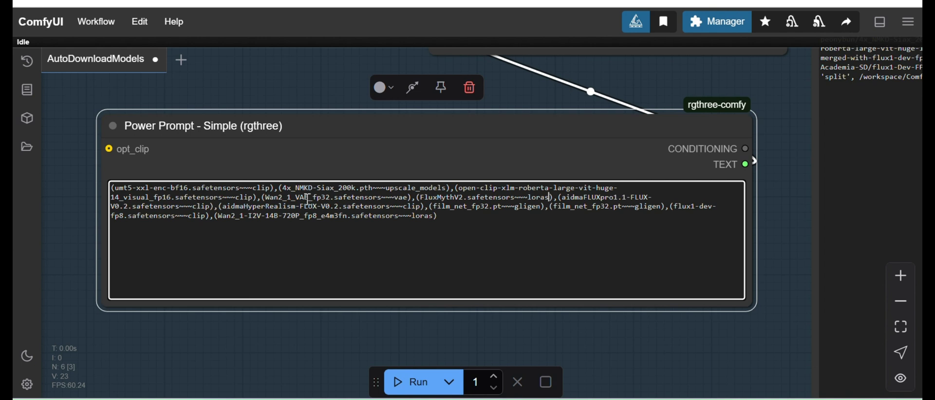
Change the destination folder of aidmaFLUXpro1.1-FLUX-V0.2.safetensors to loras.
{"action": "left_click", "coordinate": [213, 205]}
{"action": "key", "text": "BackSpace"}
{"action": "key", "text": "BackSpace"}
{"action": "key", "text": "BackSpace"}
{"action": "key", "text": "BackSpace"}
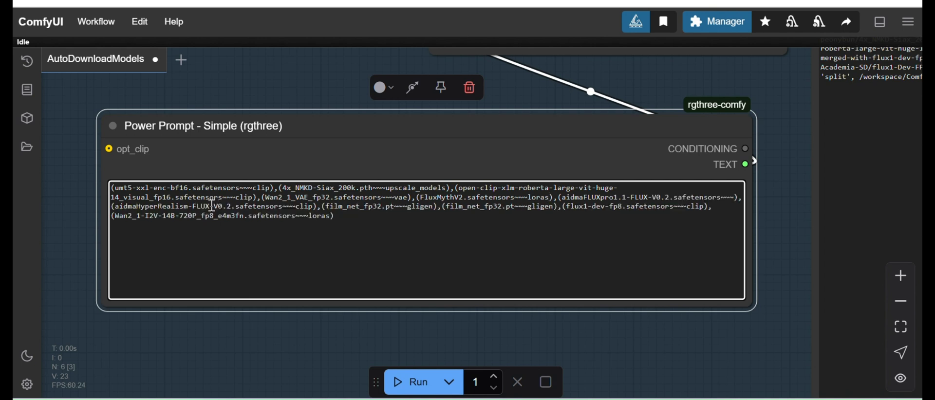
{"action": "type", "text": "loras"}
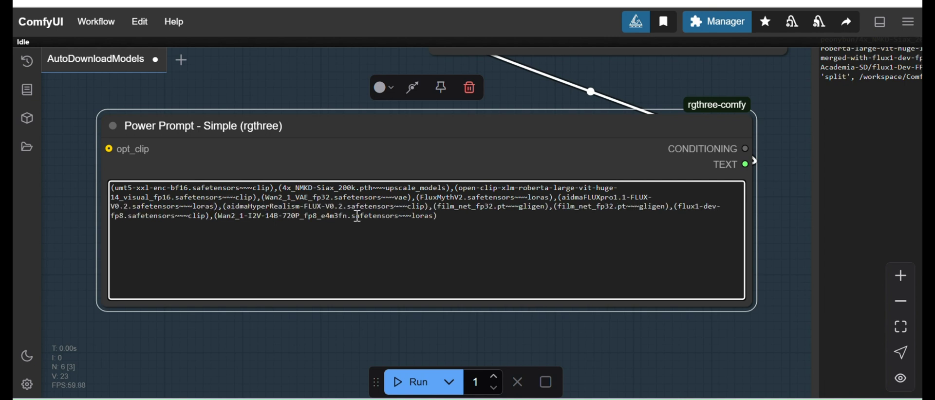
Change the destination folder of aidmaHyperRealism-FLUX-V0.2.safetensors to loras.
{"action": "left_click", "coordinate": [425, 205]}
{"action": "key", "text": "BackSpace"}
{"action": "key", "text": "BackSpace"}
{"action": "key", "text": "BackSpace"}
{"action": "key", "text": "BackSpace"}
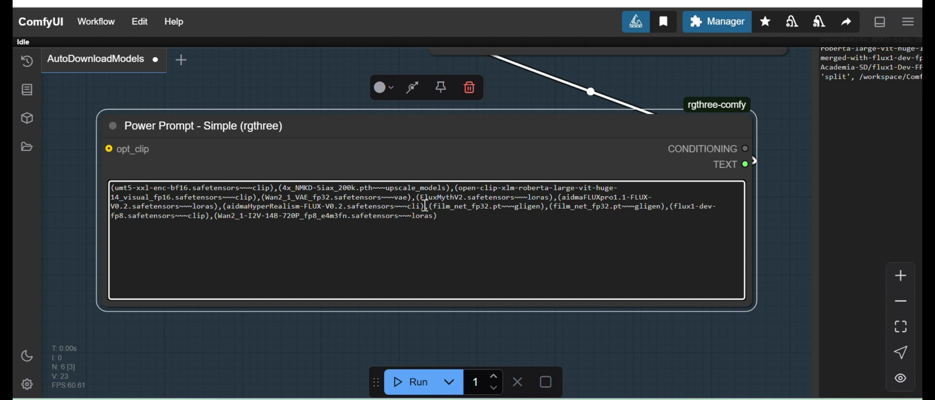
{"action": "type", "text": "loras"}
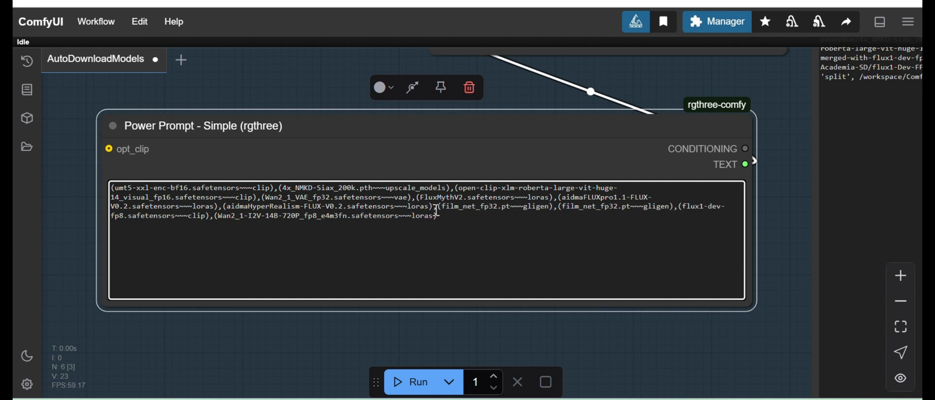
Remove both film_net_fp32.pt entries and change the destination folder of flux1-dev-fp8.safetensors to checkpoints.
{"action": "left_click_drag", "start_coordinate": [437, 208], "coordinate": [677, 203]}
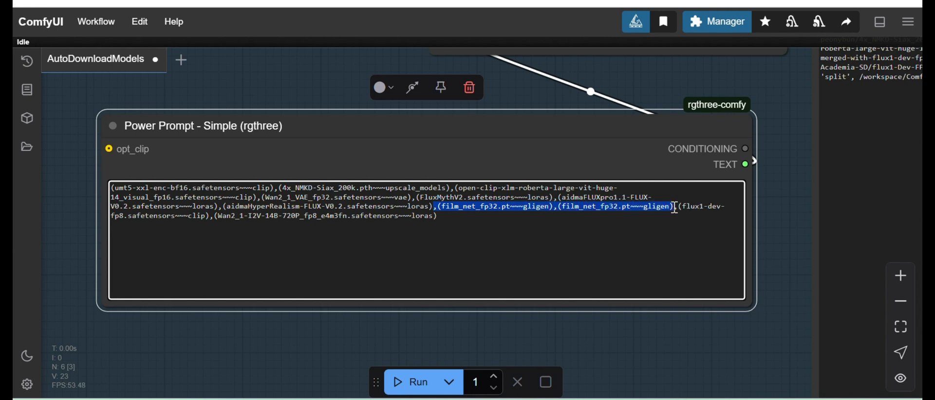
{"action": "key", "text": "BackSpace"}
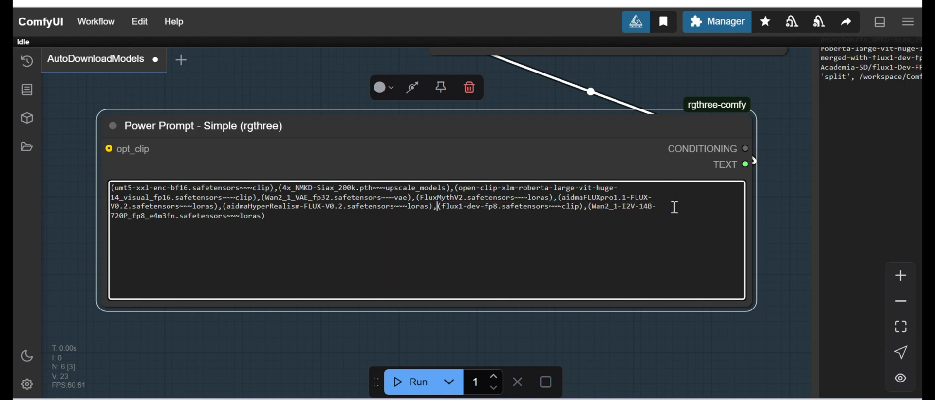
{"action": "key", "text": "Right"}
{"action": "key", "text": "Right"}
{"action": "key", "text": "Right"}
{"action": "key", "text": "Right"}
{"action": "key", "text": "Right"}
{"action": "key", "text": "Right"}
{"action": "key", "text": "Right"}
{"action": "key", "text": "Right"}
{"action": "key", "text": "Right"}
{"action": "key", "text": "Right"}
{"action": "key", "text": "Right"}
{"action": "key", "text": "Right"}
{"action": "key", "text": "Right"}
{"action": "key", "text": "Right"}
{"action": "key", "text": "Right"}
{"action": "key", "text": "Right"}
{"action": "key", "text": "Right"}
{"action": "key", "text": "BackSpace"}
{"action": "key", "text": "BackSpace"}
{"action": "key", "text": "BackSpace"}
{"action": "key", "text": "Delete"}
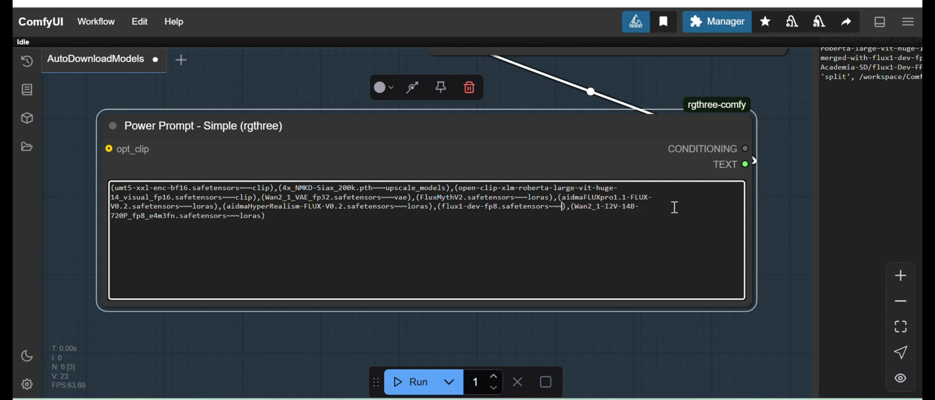
{"action": "type", "text": "checkpo"}
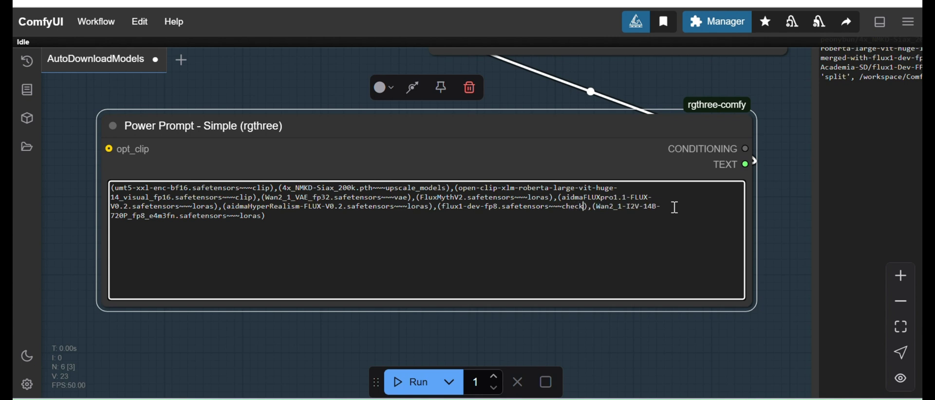
{"action": "type", "text": "ints"}
Change the destination folder of Wan2_1-I2V-14B-720P_fp8_e4m3fn.safetensors to unet.
{"action": "left_click", "coordinate": [263, 217]}
{"action": "key", "text": "BackSpace"}
{"action": "key", "text": "BackSpace"}
{"action": "key", "text": "BackSpace"}
{"action": "key", "text": "BackSpace"}
{"action": "key", "text": "BackSpace"}
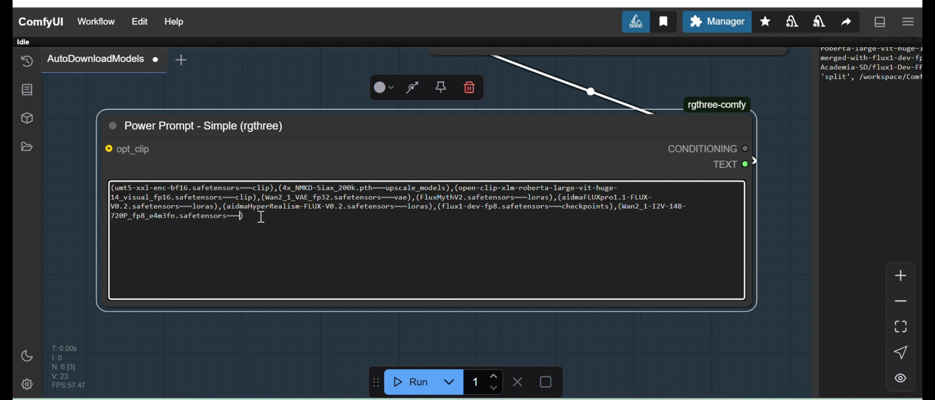
{"action": "type", "text": "unet"}
Show the list of saved workflows and close it again.
{"action": "left_click", "coordinate": [28, 149]}
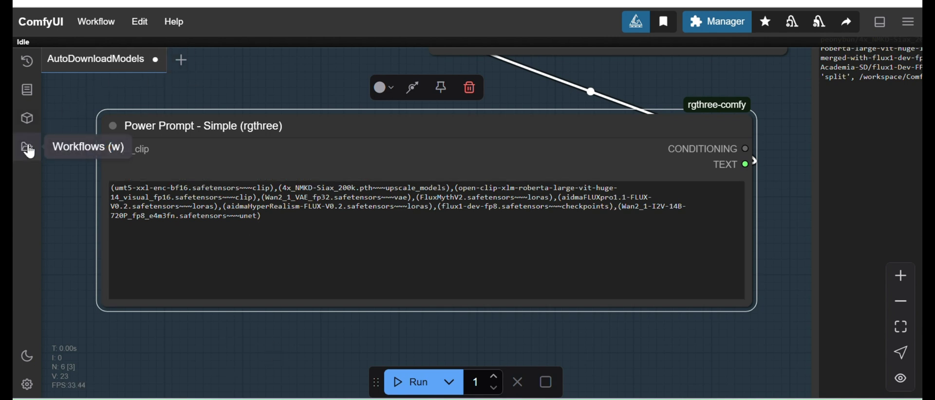
{"action": "left_click", "coordinate": [274, 324]}
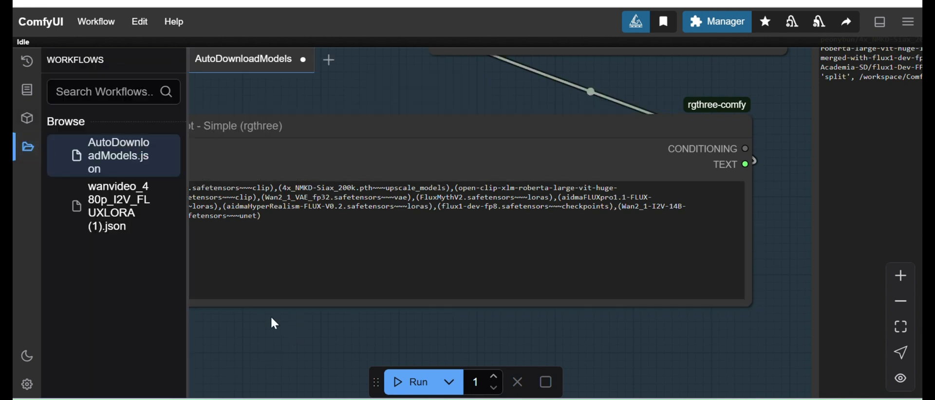
{"action": "left_click", "coordinate": [27, 148]}
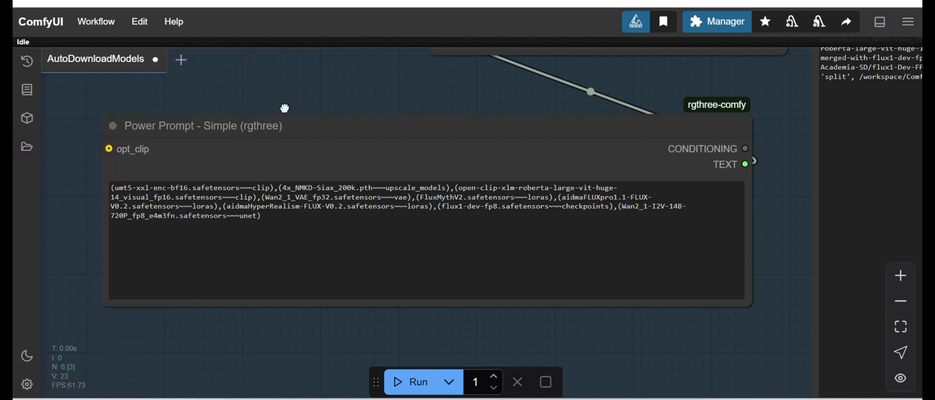
{"action": "left_click_drag", "start_coordinate": [285, 108], "coordinate": [241, 154]}
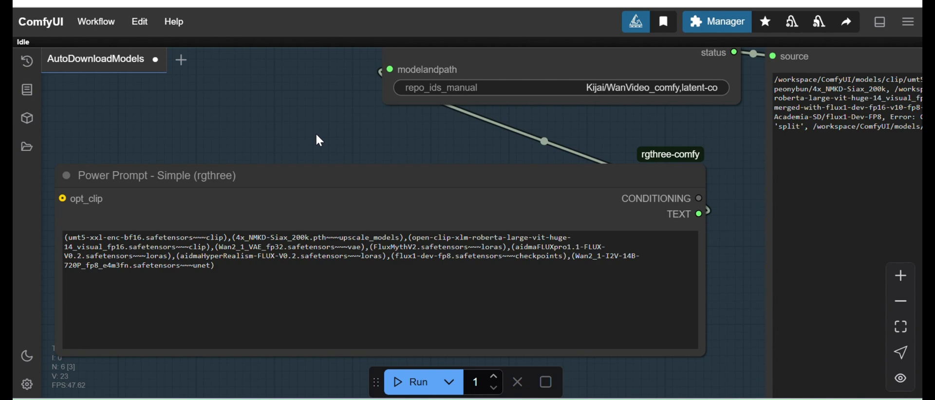
{"action": "left_click_drag", "start_coordinate": [297, 126], "coordinate": [317, 104]}
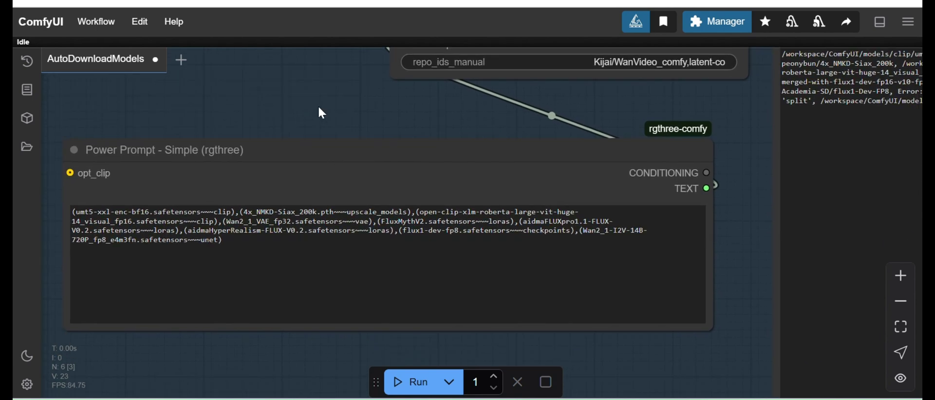
{"action": "scroll", "coordinate": [310, 139], "scroll_direction": "down", "scroll_amount": 5}
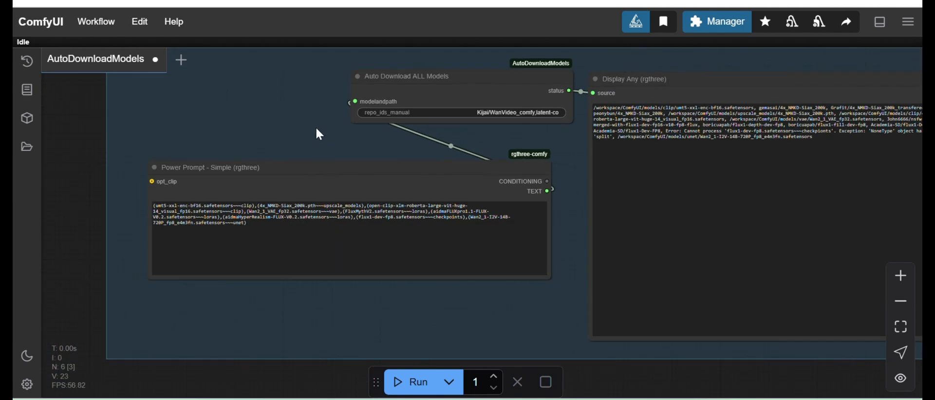
{"action": "left_click", "coordinate": [443, 77]}
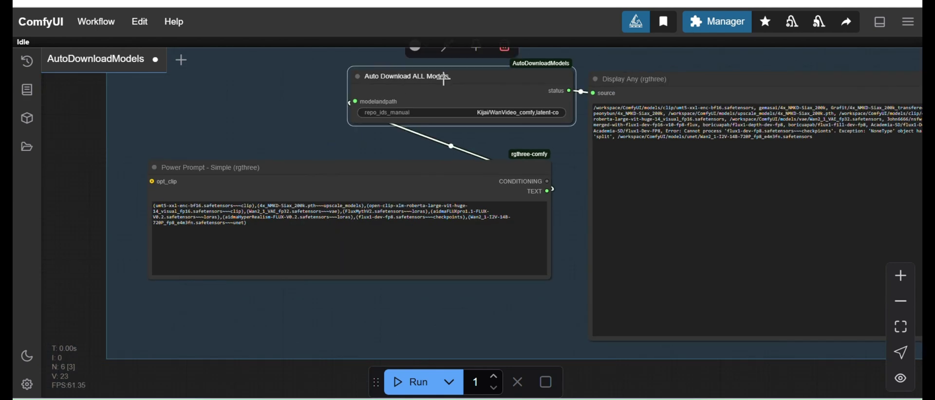
{"action": "left_click", "coordinate": [240, 206]}
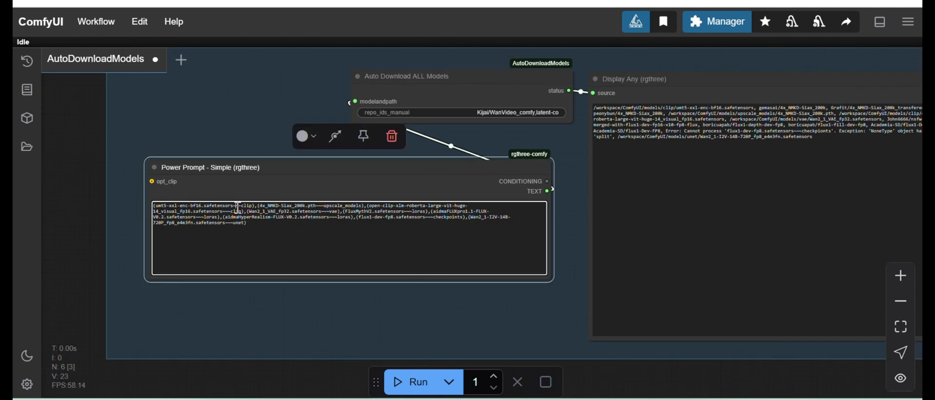
{"action": "left_click", "coordinate": [236, 115]}
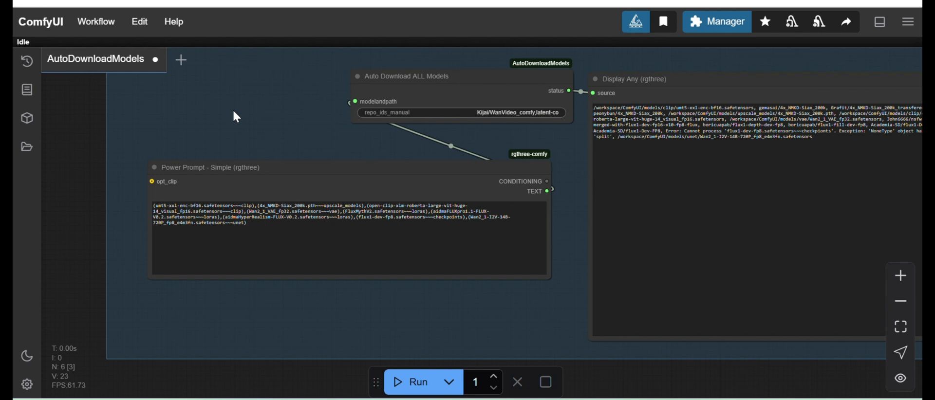
Highlight the umt5-xxl-enc-bf16.safetensors file name and its clip destination folder in the Power Prompt node, then clear the selection.
{"action": "left_click_drag", "start_coordinate": [309, 130], "coordinate": [270, 136]}
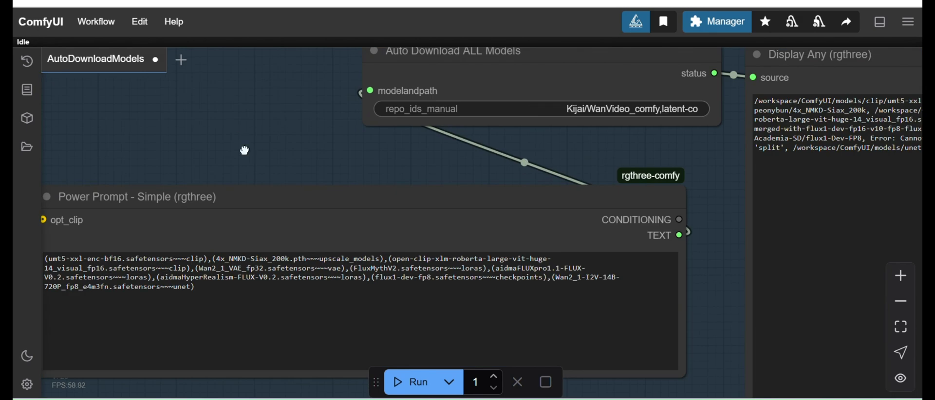
{"action": "scroll", "coordinate": [244, 150], "scroll_direction": "up", "scroll_amount": 5}
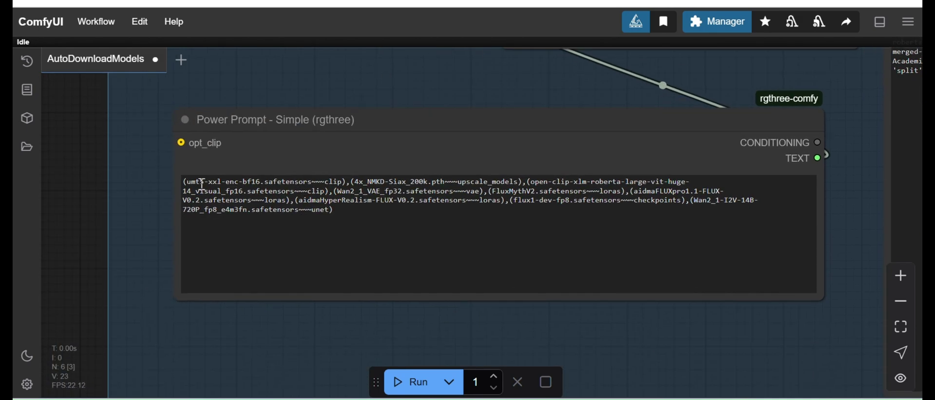
{"action": "left_click_drag", "start_coordinate": [312, 181], "coordinate": [190, 180]}
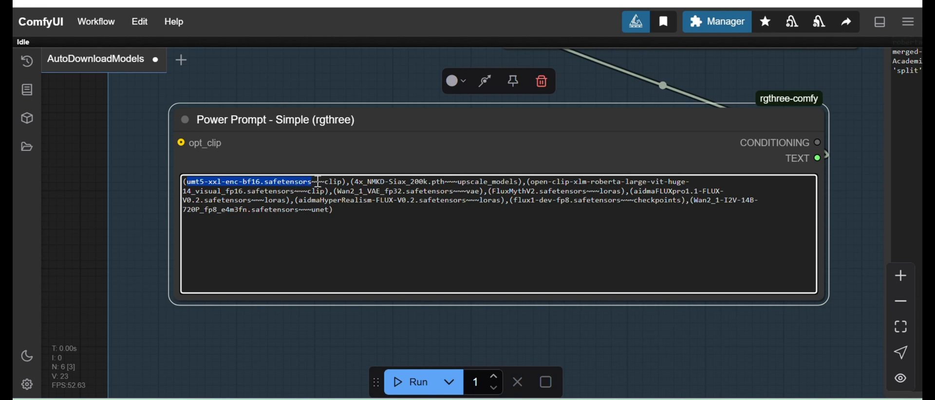
{"action": "left_click_drag", "start_coordinate": [325, 182], "coordinate": [343, 183]}
{"action": "left_click", "coordinate": [345, 82]}
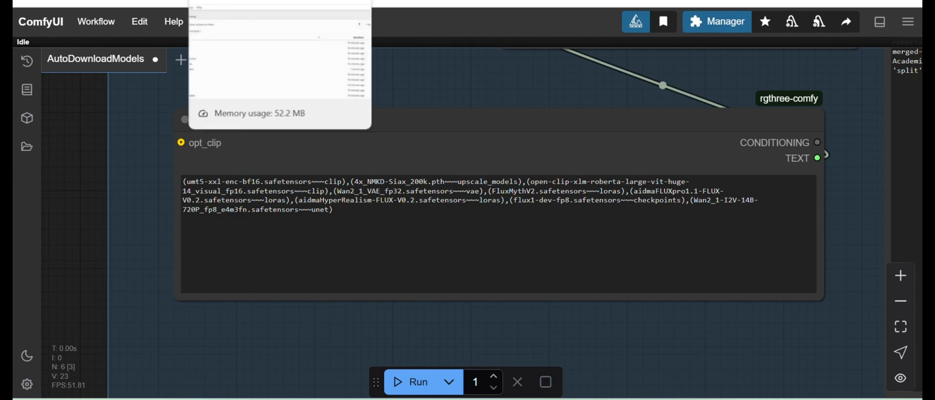
Switch to Jupyter and open the clip folder inside ComfyUI's models folder.
{"action": "left_click", "coordinate": [234, 0]}
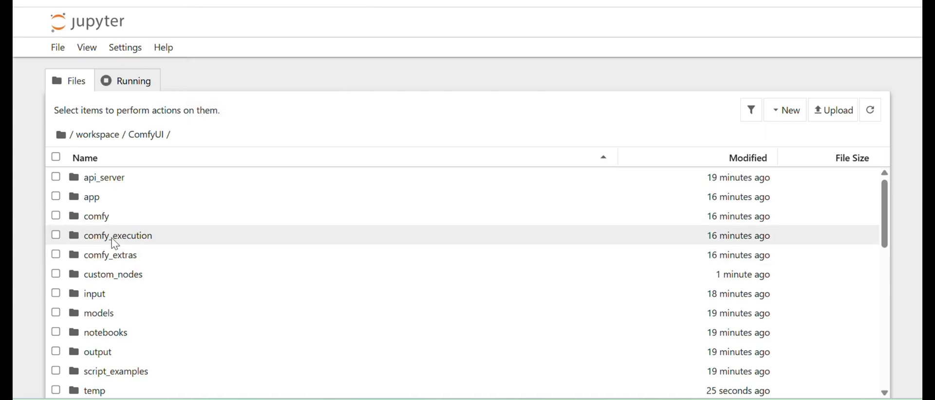
{"action": "double_click", "coordinate": [113, 310]}
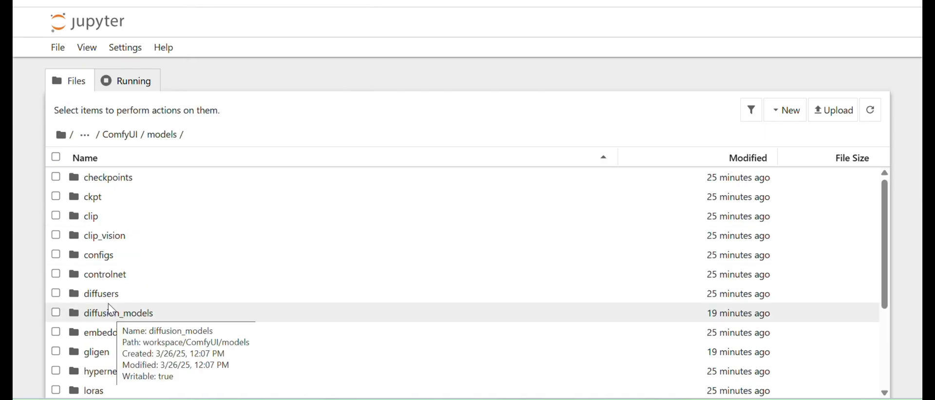
{"action": "left_click", "coordinate": [94, 223]}
{"action": "double_click", "coordinate": [94, 225]}
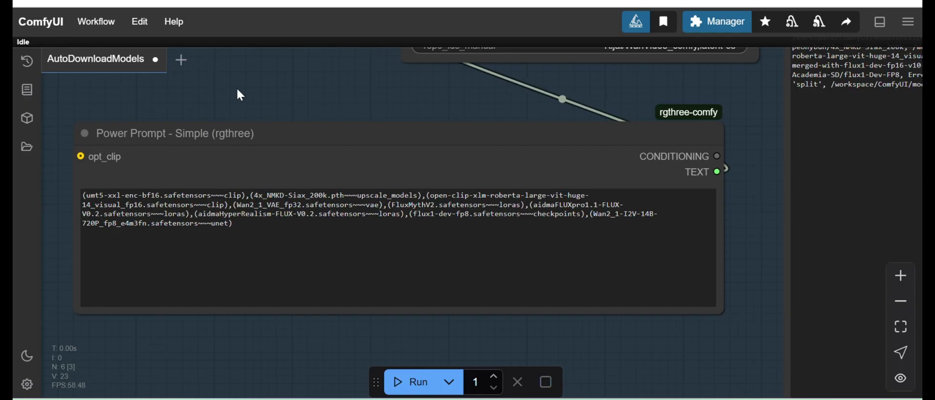
Return to ComfyUI and move the Auto Download ALL Models node slightly farther from the Display Any node.
{"action": "left_click_drag", "start_coordinate": [313, 105], "coordinate": [293, 111]}
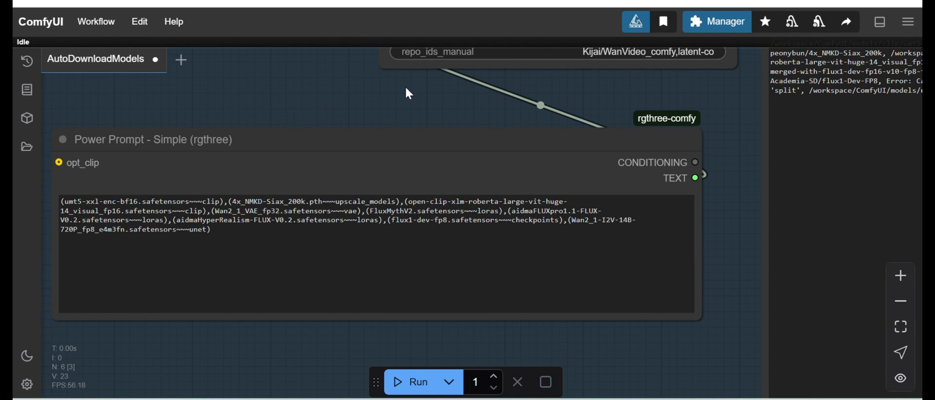
{"action": "left_click_drag", "start_coordinate": [406, 89], "coordinate": [392, 118]}
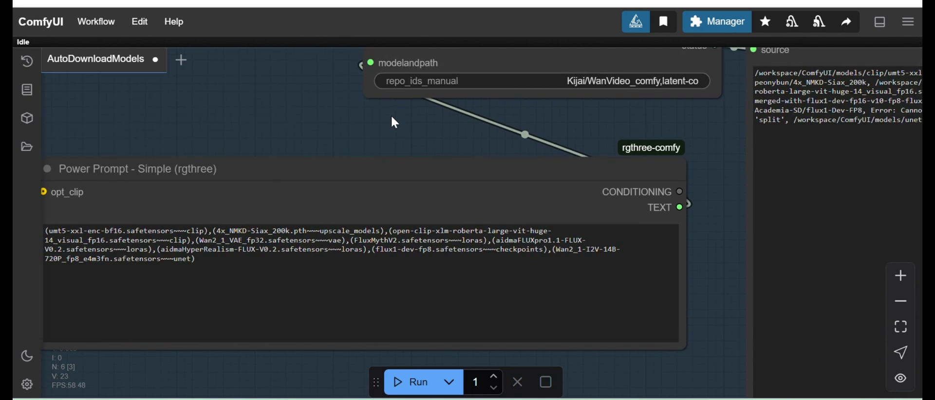
{"action": "left_click_drag", "start_coordinate": [392, 117], "coordinate": [459, 141]}
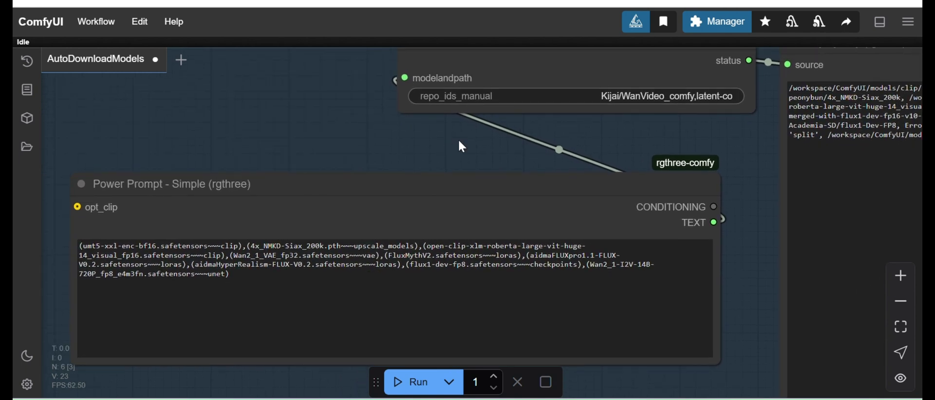
{"action": "left_click_drag", "start_coordinate": [356, 124], "coordinate": [354, 155]}
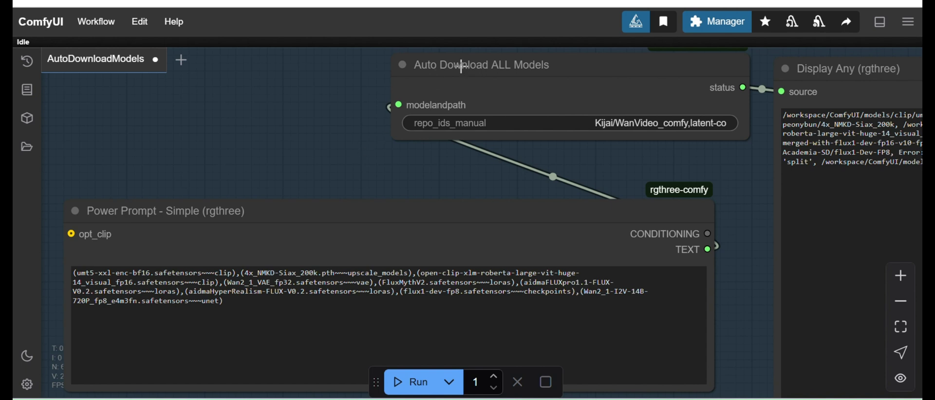
{"action": "left_click_drag", "start_coordinate": [451, 67], "coordinate": [439, 74]}
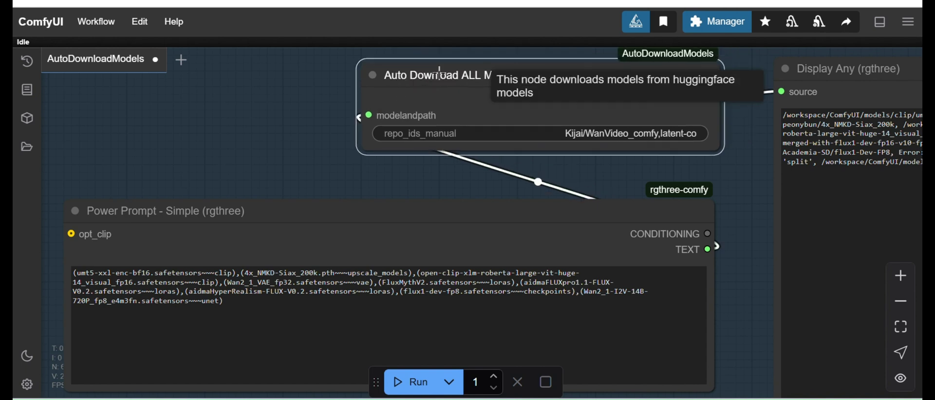
Inspect the full repository list in repo_ids_manual of the Auto Download ALL Models node and close it without changes.
{"action": "left_click", "coordinate": [592, 133]}
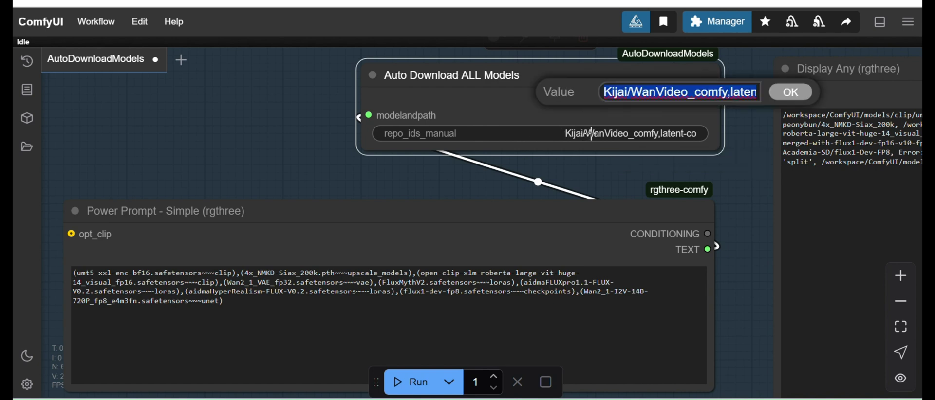
{"action": "left_click", "coordinate": [511, 125]}
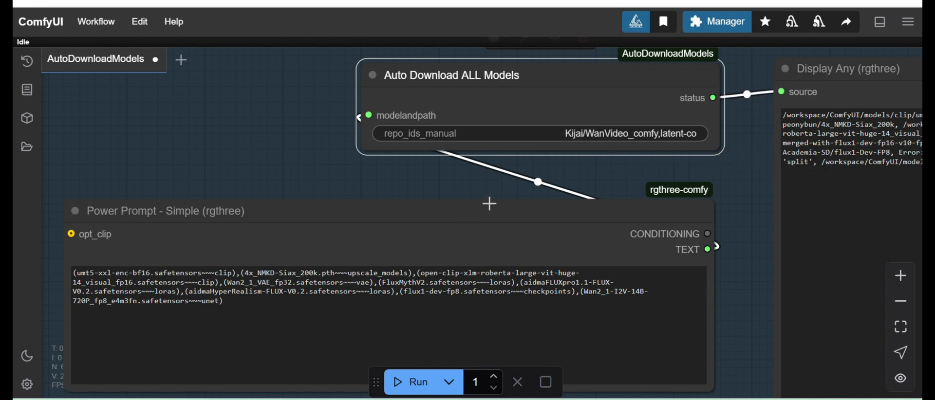
{"action": "left_click", "coordinate": [617, 133]}
{"action": "left_click", "coordinate": [698, 89]}
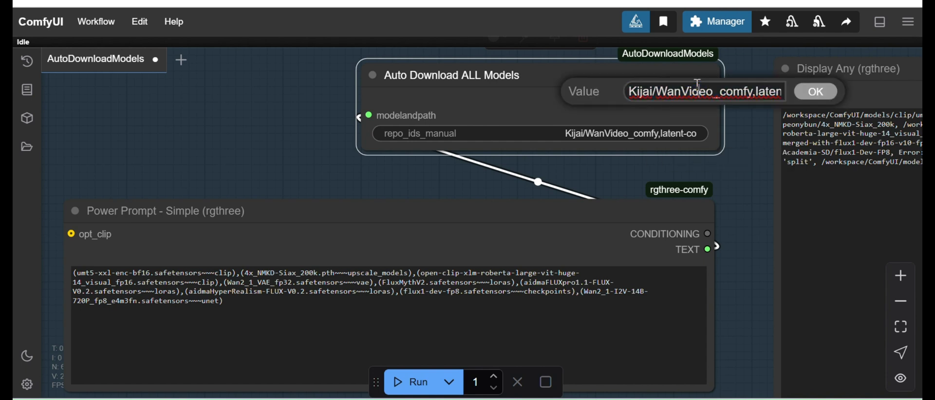
{"action": "left_click", "coordinate": [755, 91]}
{"action": "left_click_drag", "start_coordinate": [753, 92], "coordinate": [547, 108]}
{"action": "left_click", "coordinate": [757, 92]}
{"action": "left_click_drag", "start_coordinate": [757, 92], "coordinate": [819, 96]}
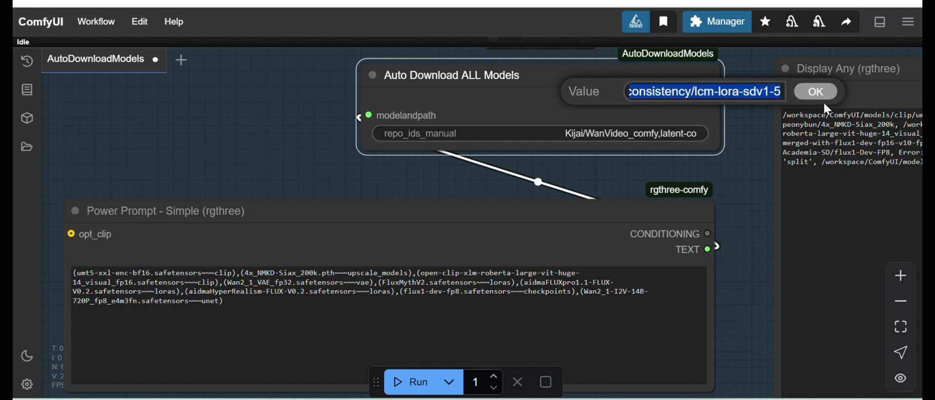
{"action": "left_click", "coordinate": [806, 98]}
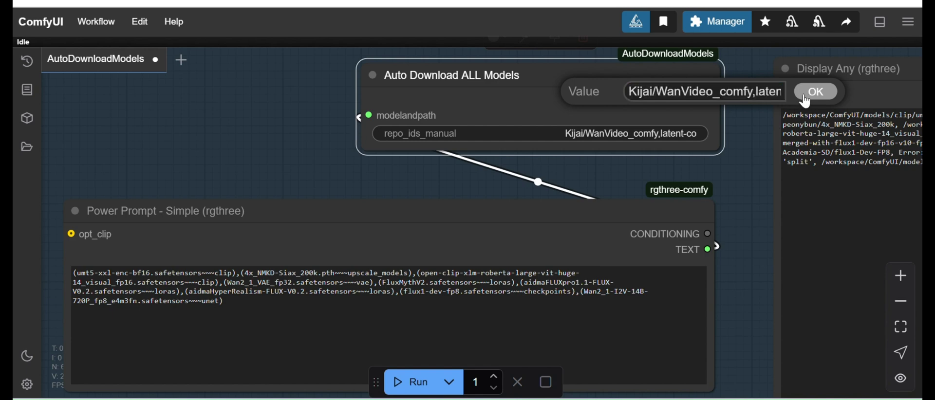
{"action": "left_click", "coordinate": [816, 92]}
Run the AutoDownloadModels workflow to download the listed models.
{"action": "scroll", "coordinate": [340, 135], "scroll_direction": "down", "scroll_amount": 1}
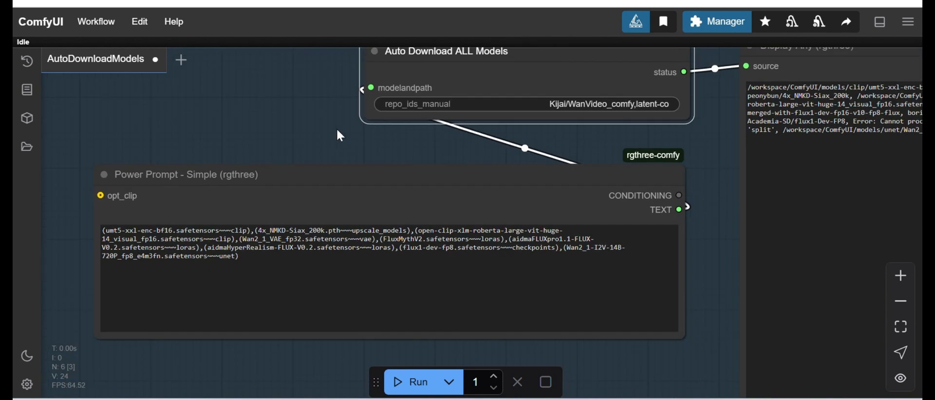
{"action": "scroll", "coordinate": [338, 131], "scroll_direction": "down", "scroll_amount": 3}
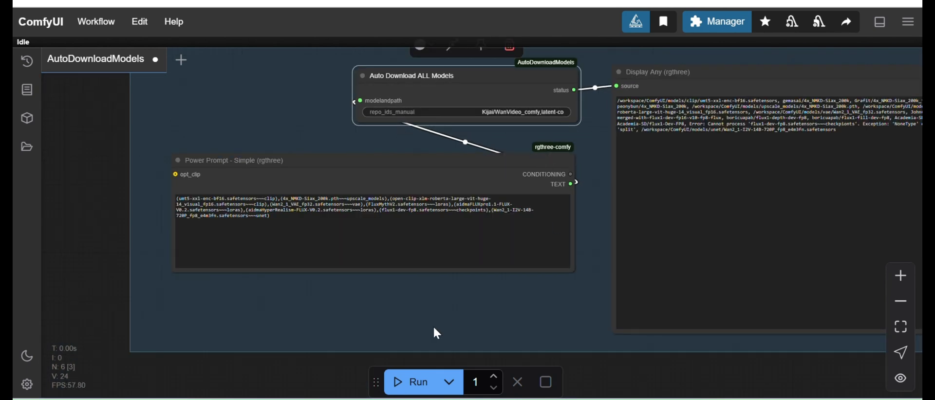
{"action": "left_click", "coordinate": [415, 388]}
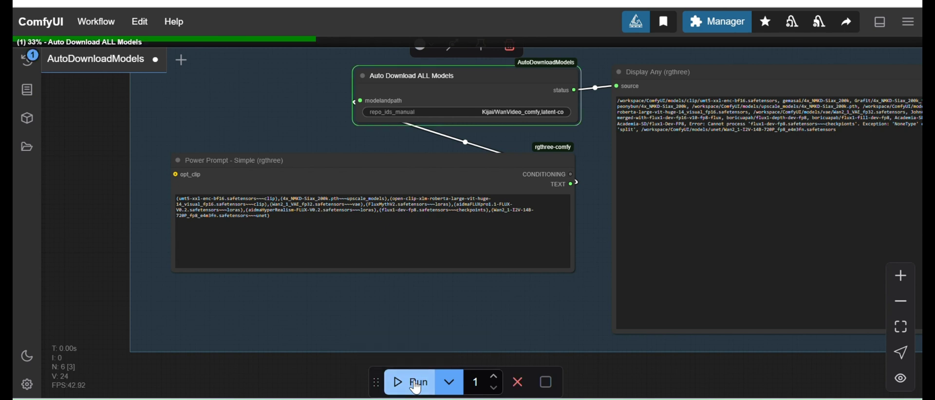
Highlight the whole status text in the Display Any node, then clear the selection.
{"action": "left_click_drag", "start_coordinate": [285, 107], "coordinate": [241, 132]}
{"action": "left_click_drag", "start_coordinate": [238, 246], "coordinate": [149, 223]}
{"action": "left_click", "coordinate": [220, 114]}
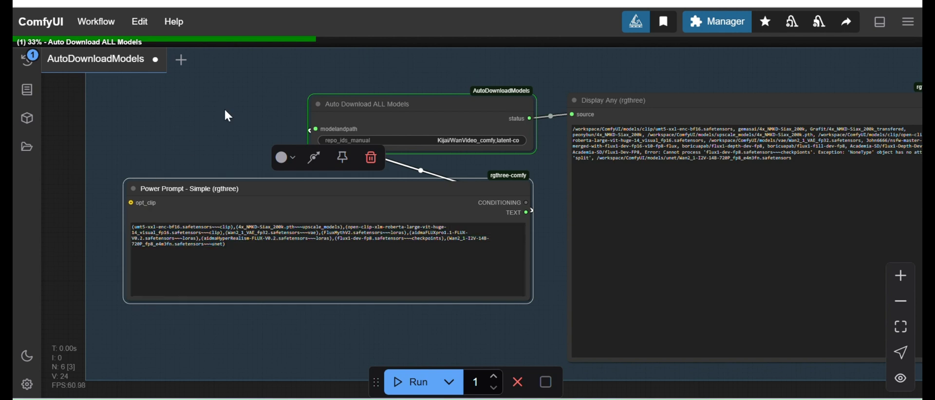
{"action": "left_click", "coordinate": [622, 157]}
{"action": "key", "text": "ctrl+a"}
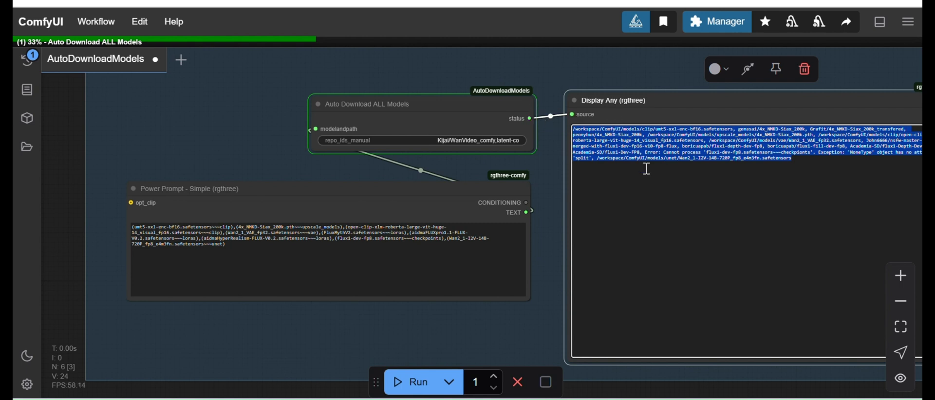
{"action": "left_click", "coordinate": [251, 165]}
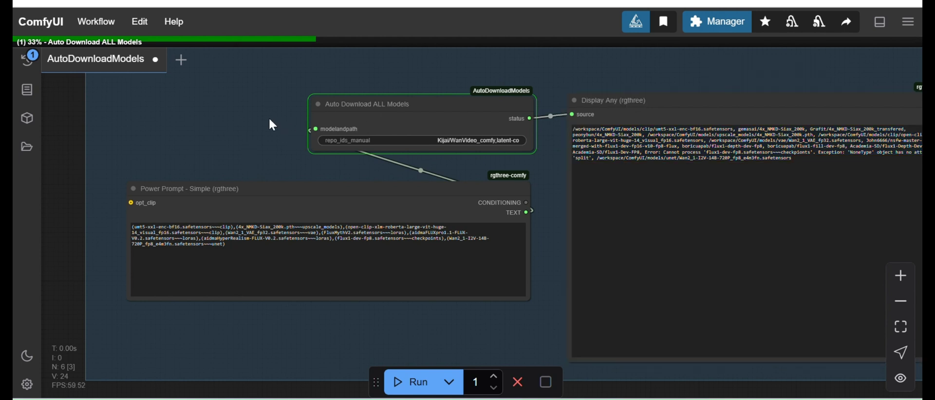
Switch to Jupyter, go up from the clip folder to the models folder and look through its subfolders.
{"action": "left_click", "coordinate": [229, 2]}
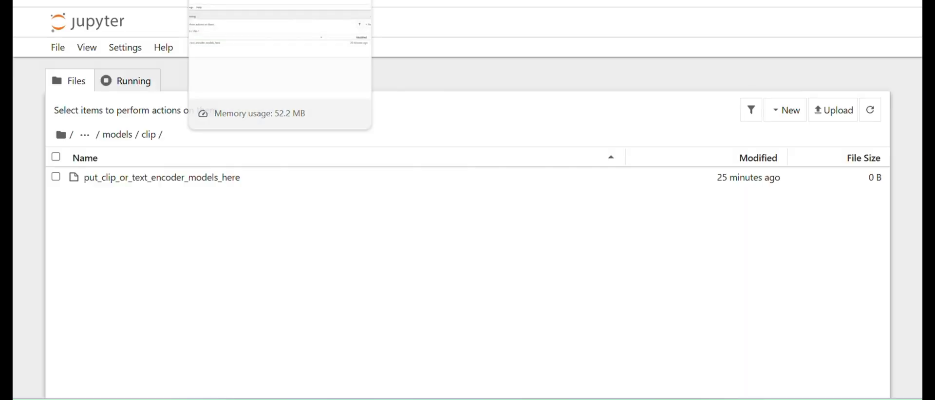
{"action": "left_click", "coordinate": [126, 142]}
{"action": "scroll", "coordinate": [229, 261], "scroll_direction": "down", "scroll_amount": 3}
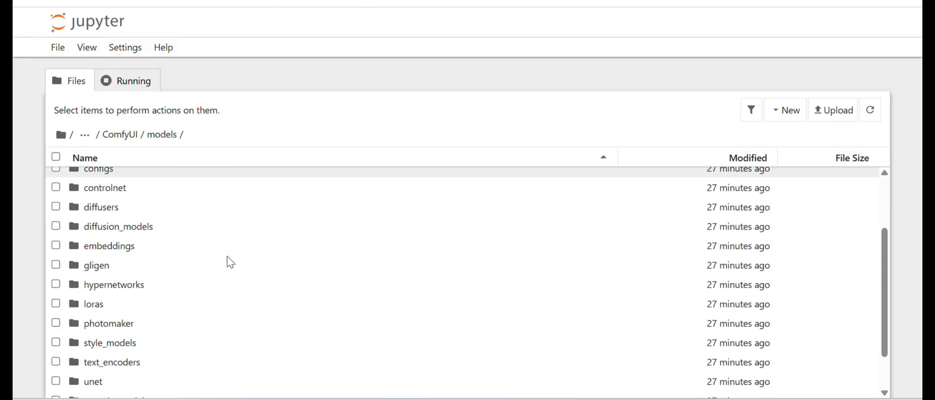
{"action": "scroll", "coordinate": [231, 263], "scroll_direction": "down", "scroll_amount": 2}
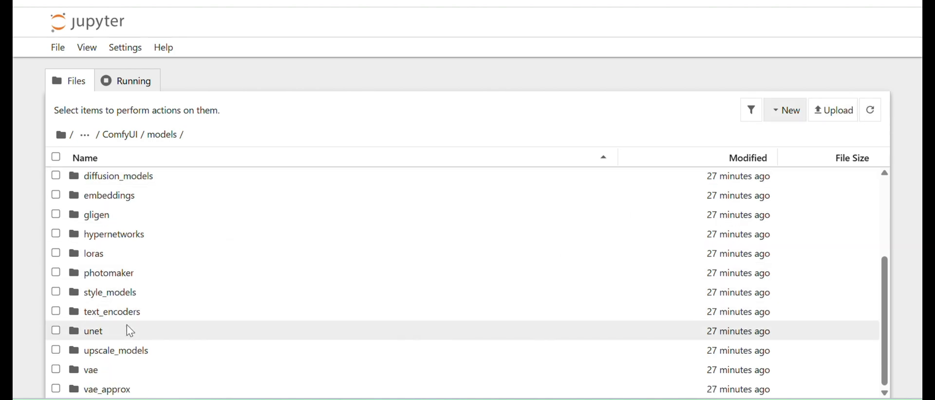
Open the clip folder inside the models folder.
{"action": "scroll", "coordinate": [129, 290], "scroll_direction": "up", "scroll_amount": 2}
{"action": "scroll", "coordinate": [128, 287], "scroll_direction": "up", "scroll_amount": 3}
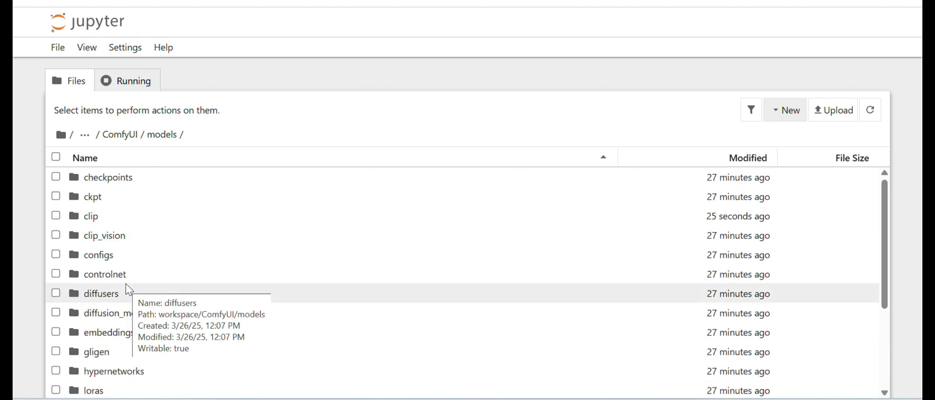
{"action": "double_click", "coordinate": [156, 220]}
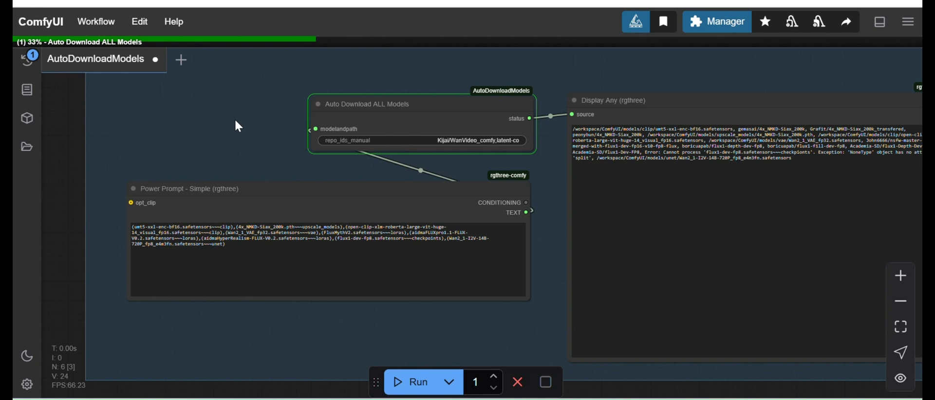
{"action": "scroll", "coordinate": [230, 130], "scroll_direction": "down", "scroll_amount": 5}
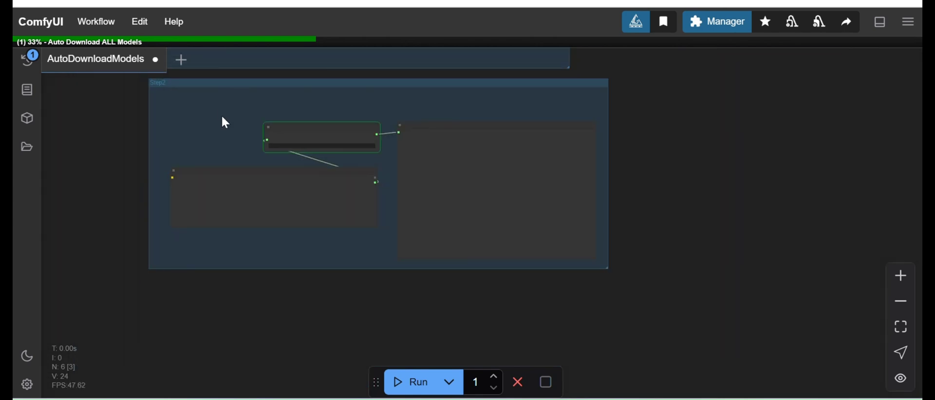
{"action": "scroll", "coordinate": [238, 112], "scroll_direction": "up", "scroll_amount": 2}
{"action": "scroll", "coordinate": [242, 118], "scroll_direction": "up", "scroll_amount": 5}
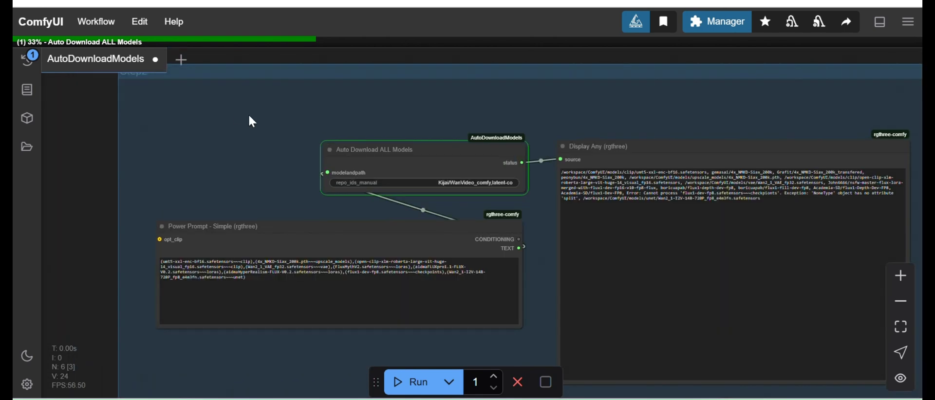
{"action": "left_click_drag", "start_coordinate": [265, 140], "coordinate": [240, 125]}
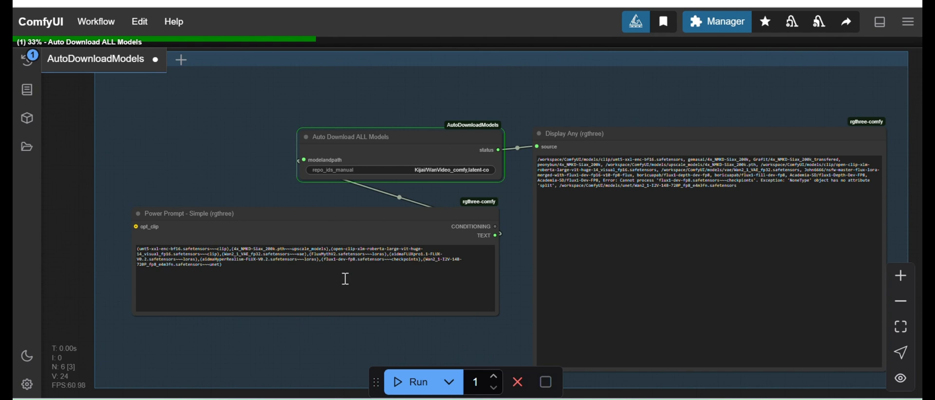
{"action": "left_click_drag", "start_coordinate": [245, 180], "coordinate": [252, 152]}
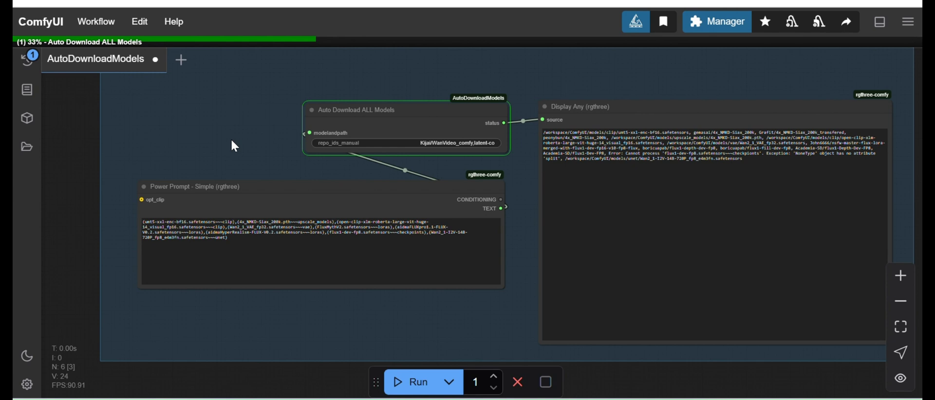
{"action": "left_click_drag", "start_coordinate": [228, 132], "coordinate": [236, 130]}
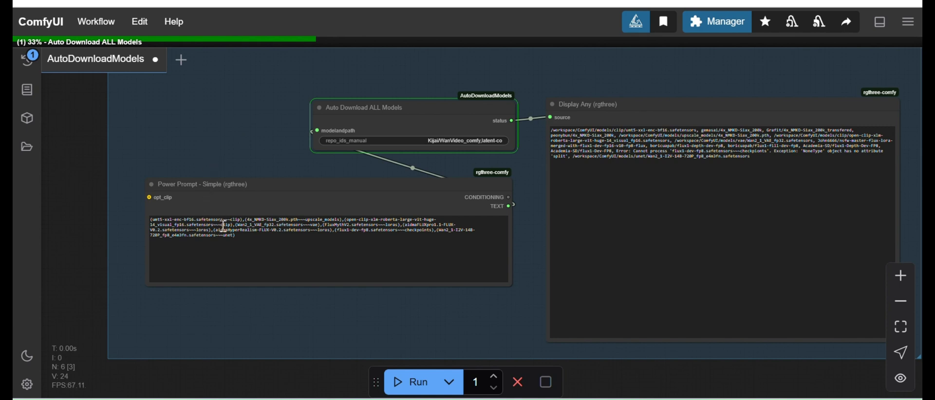
{"action": "left_click", "coordinate": [264, 183]}
{"action": "left_click", "coordinate": [217, 119]}
{"action": "left_click_drag", "start_coordinate": [225, 127], "coordinate": [217, 221]}
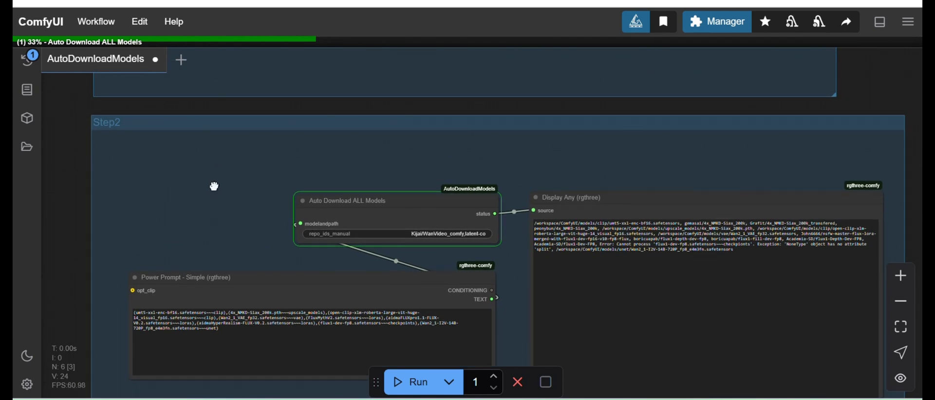
{"action": "left_click_drag", "start_coordinate": [213, 185], "coordinate": [211, 211]}
{"action": "left_click_drag", "start_coordinate": [209, 121], "coordinate": [216, 184]}
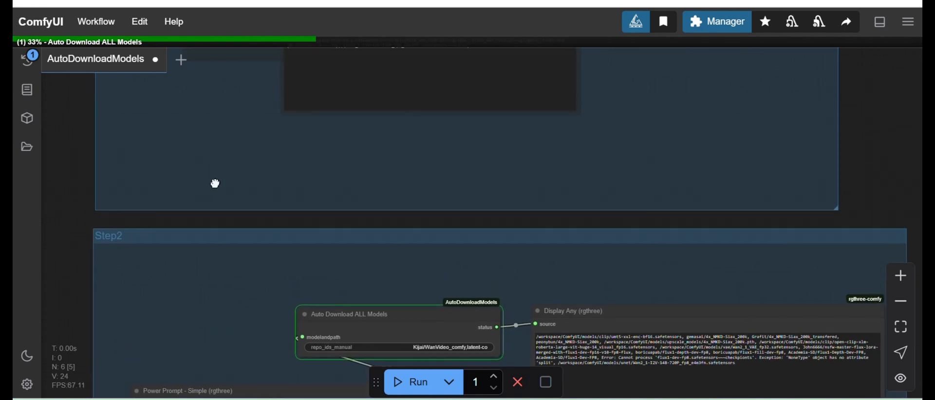
{"action": "left_click_drag", "start_coordinate": [288, 163], "coordinate": [313, 248]}
{"action": "left_click_drag", "start_coordinate": [207, 221], "coordinate": [253, 167]}
{"action": "scroll", "coordinate": [257, 278], "scroll_direction": "down", "scroll_amount": 5}
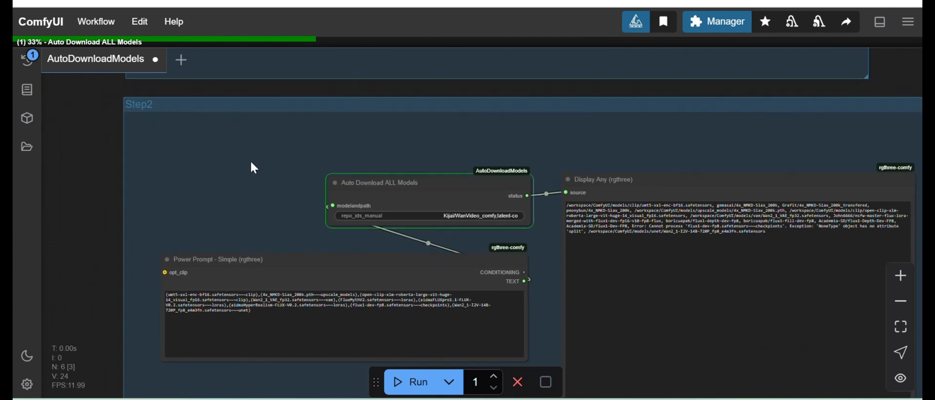
Add an Auto Download Models node to the empty upper area of the Step2 group and enlarge it.
{"action": "double_click", "coordinate": [169, 161]}
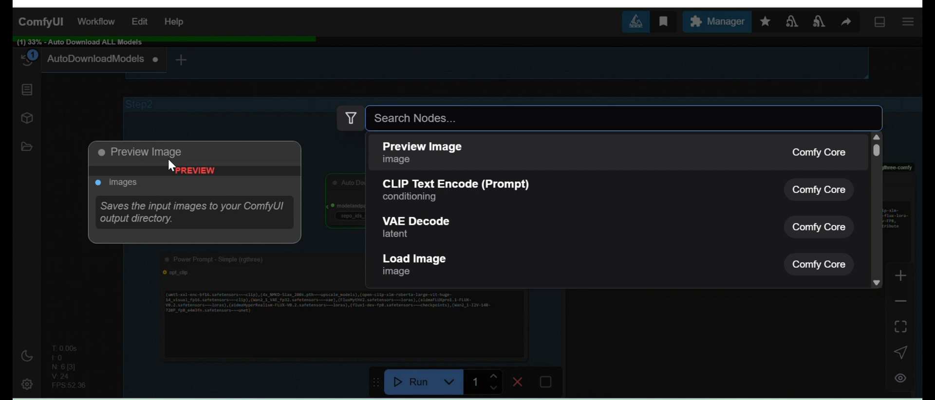
{"action": "type", "text": "auto"}
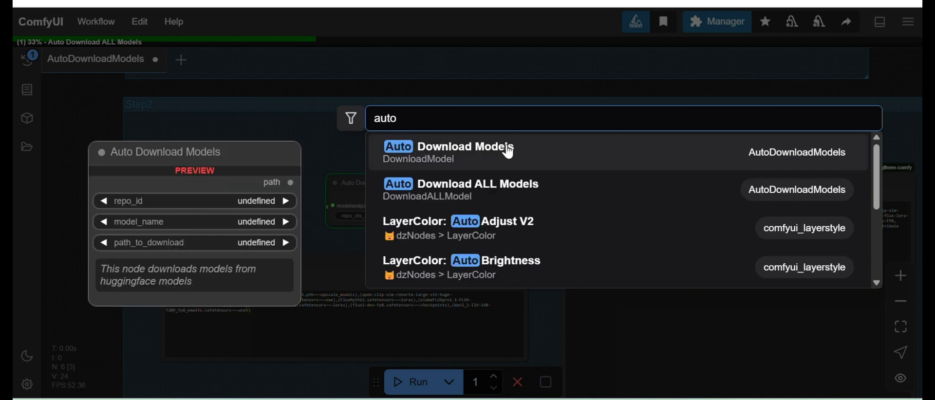
{"action": "left_click", "coordinate": [502, 150]}
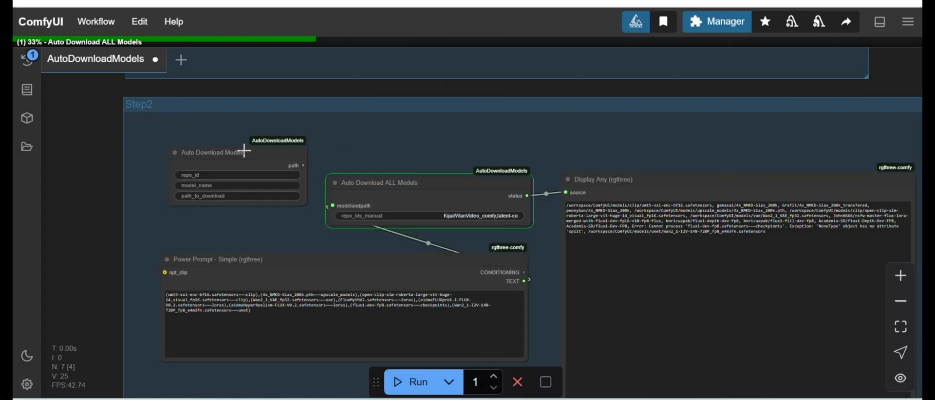
{"action": "left_click_drag", "start_coordinate": [243, 152], "coordinate": [218, 141]}
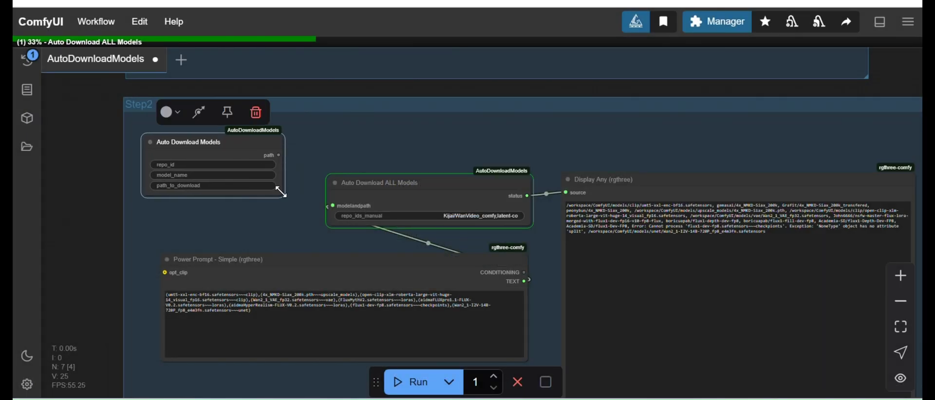
{"action": "left_click_drag", "start_coordinate": [282, 193], "coordinate": [343, 223]}
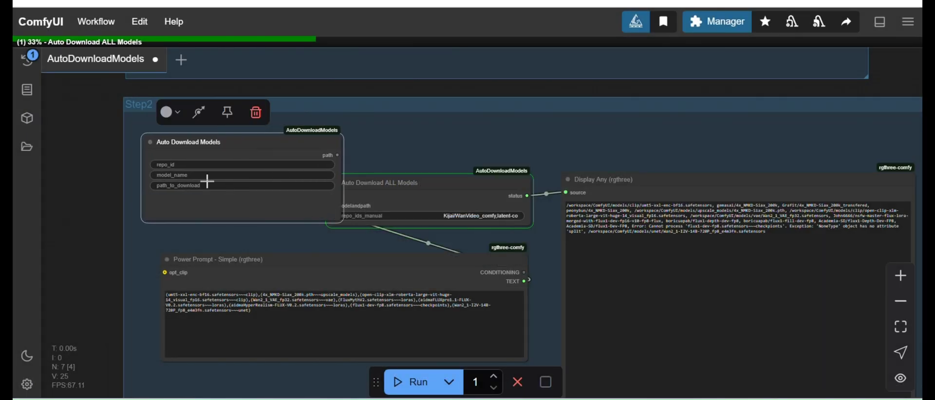
Inspect the repo_id, model_name and path_to_download entries of the new Auto Download Models node without entering values.
{"action": "left_click", "coordinate": [200, 165]}
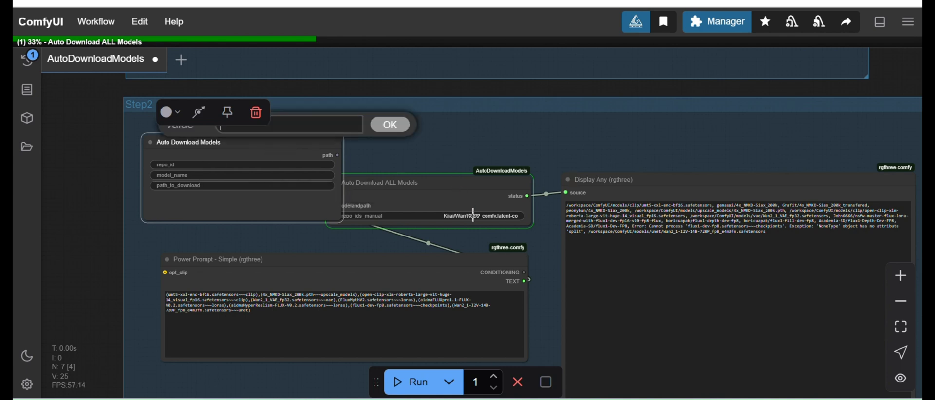
{"action": "left_click", "coordinate": [228, 175]}
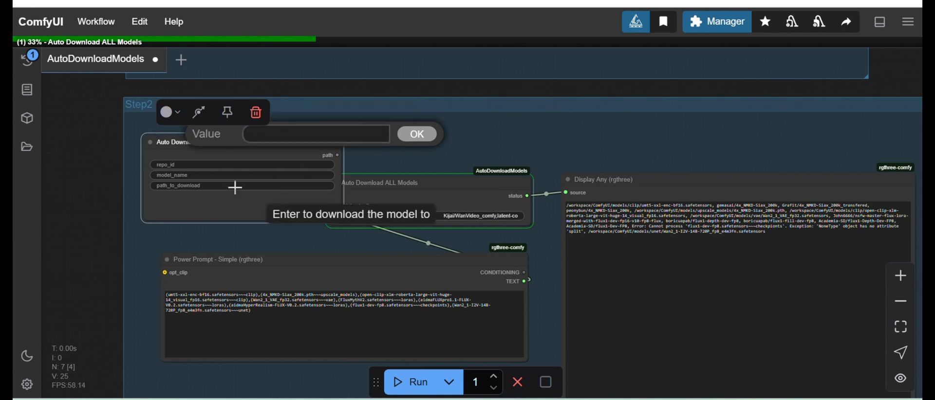
{"action": "left_click", "coordinate": [236, 188]}
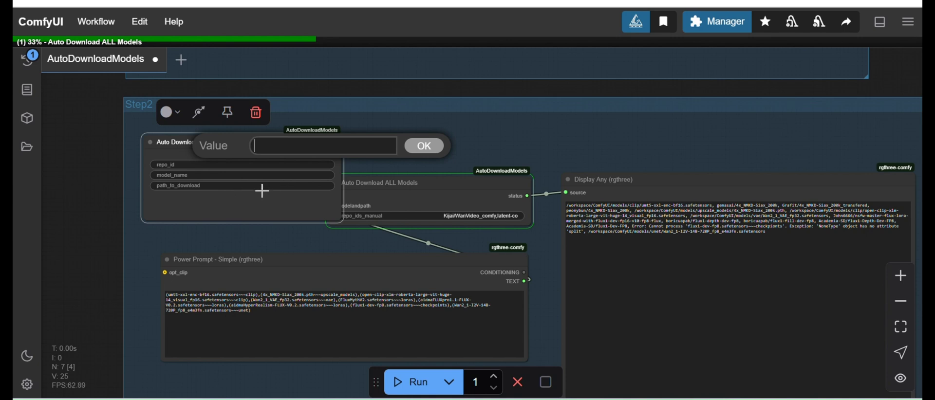
{"action": "left_click", "coordinate": [241, 226]}
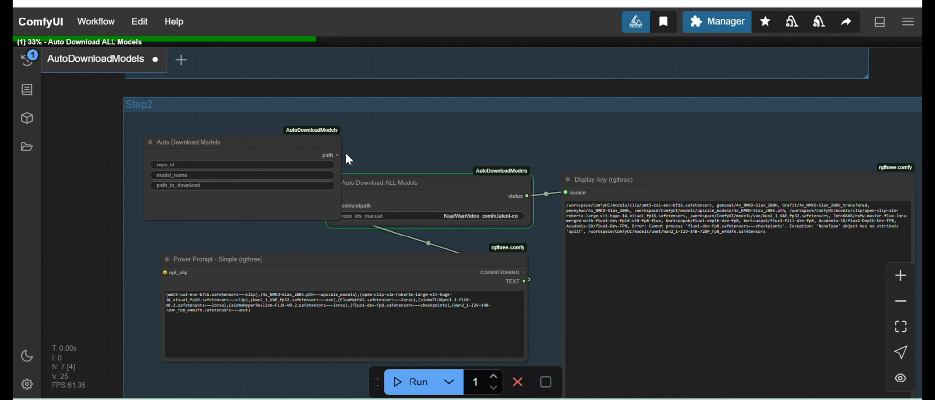
Connect the path output of the Auto Download Models node to a new Display Any (rgthree) node beside it.
{"action": "left_click_drag", "start_coordinate": [338, 155], "coordinate": [400, 123]}
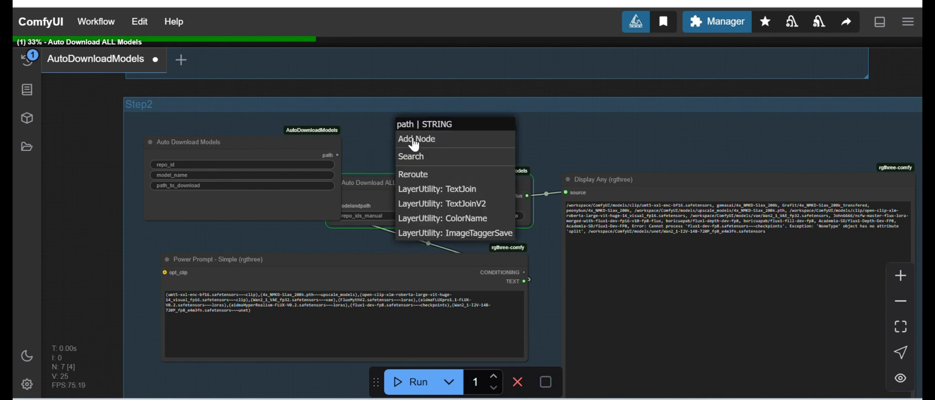
{"action": "left_click", "coordinate": [418, 158]}
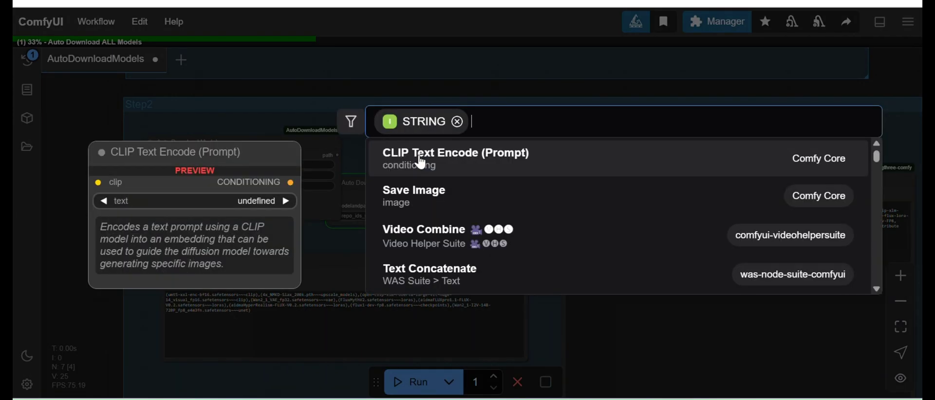
{"action": "type", "text": "dis"}
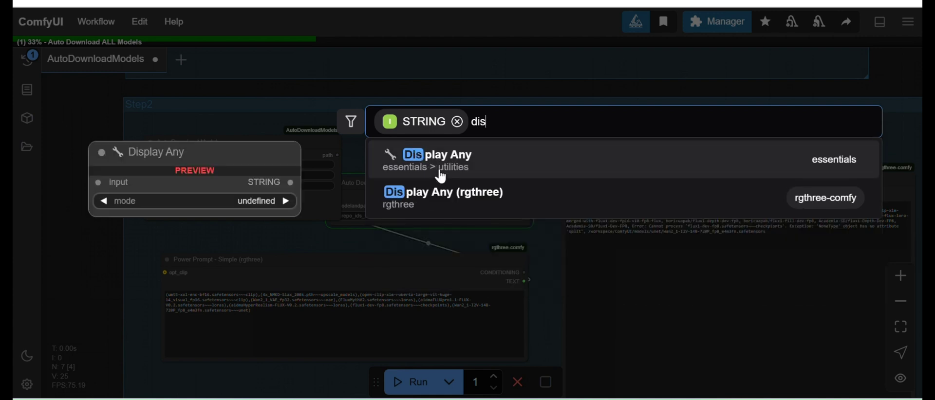
{"action": "left_click", "coordinate": [449, 200]}
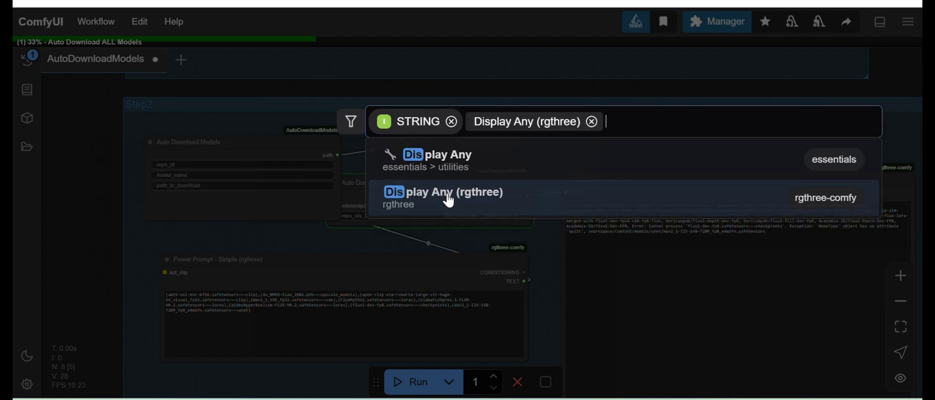
{"action": "left_click_drag", "start_coordinate": [445, 128], "coordinate": [436, 129]}
Move the Auto Download Models node slightly up and bypass it together with its connected Display Any node.
{"action": "left_click_drag", "start_coordinate": [235, 147], "coordinate": [226, 124]}
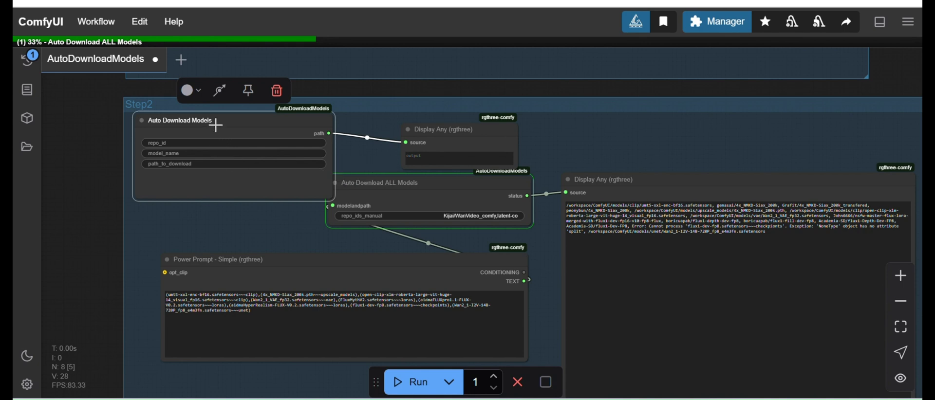
{"action": "left_click", "coordinate": [446, 127], "text": "shift"}
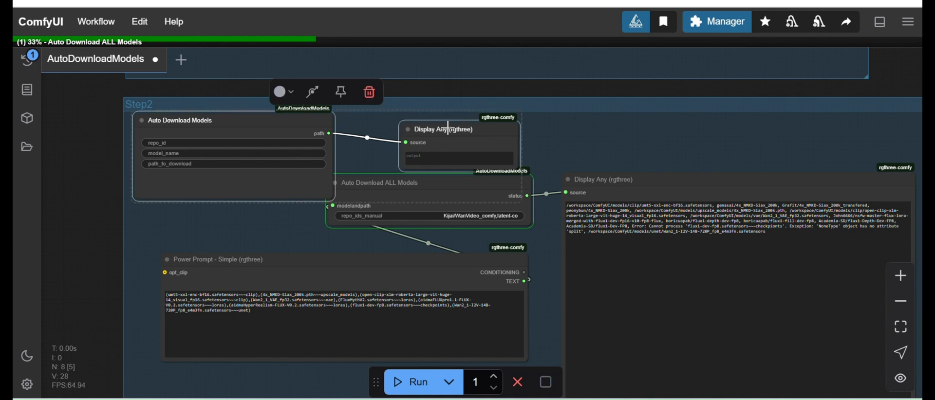
{"action": "left_click", "coordinate": [310, 91]}
{"action": "left_click", "coordinate": [263, 231]}
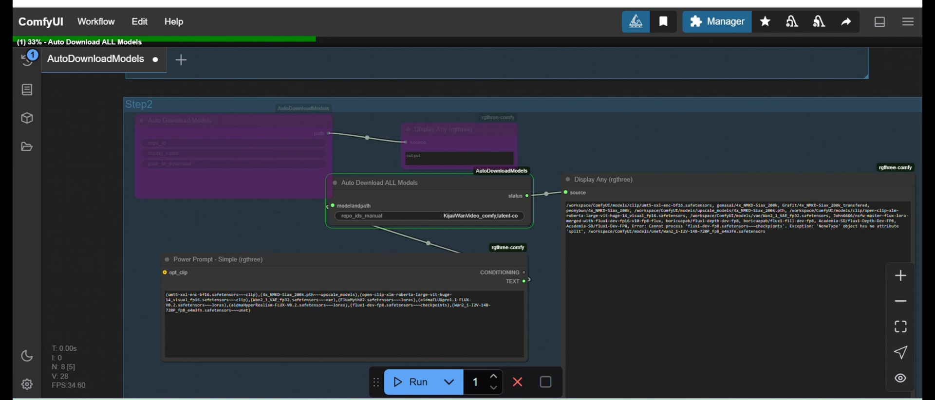
Switch to Jupyter and refresh the clip folder's listing to check the downloaded model files.
{"action": "left_click", "coordinate": [229, 2]}
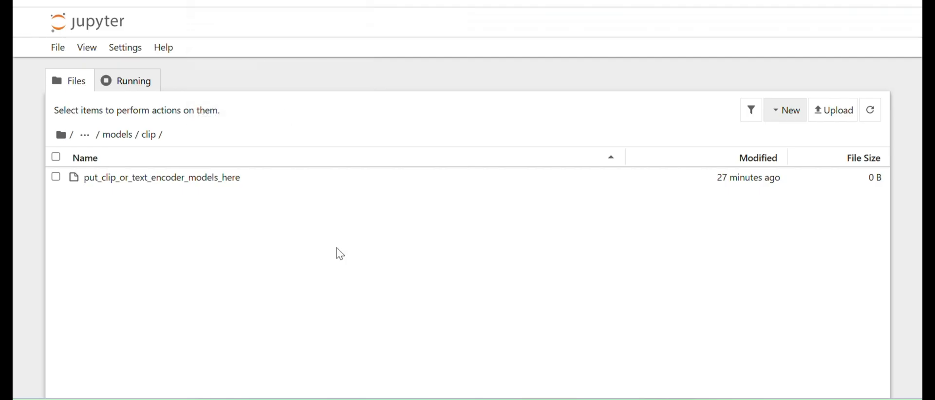
{"action": "left_click", "coordinate": [871, 110]}
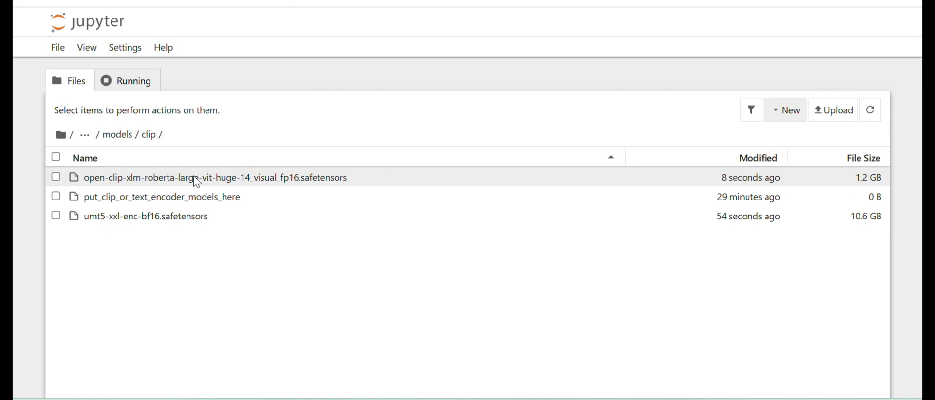
{"action": "mouse_move", "coordinate": [193, 184]}
Go up to the models folder and check the modification times of all its subfolders.
{"action": "left_click", "coordinate": [112, 138]}
{"action": "scroll", "coordinate": [205, 250], "scroll_direction": "down", "scroll_amount": 1}
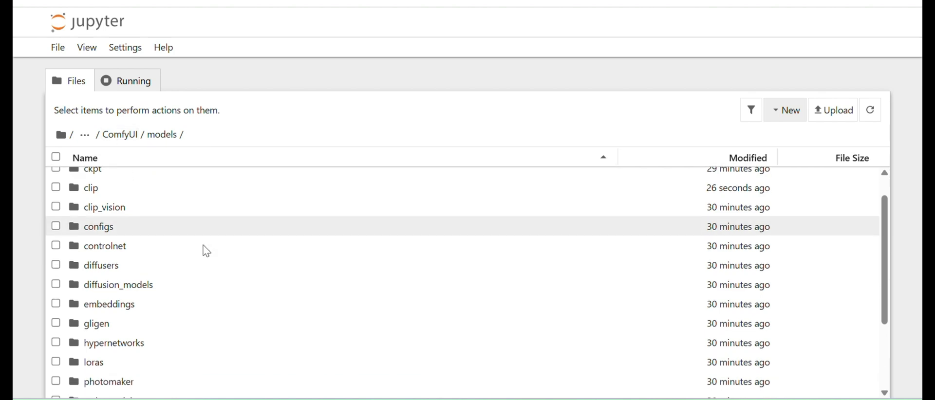
{"action": "scroll", "coordinate": [210, 244], "scroll_direction": "up", "scroll_amount": 1}
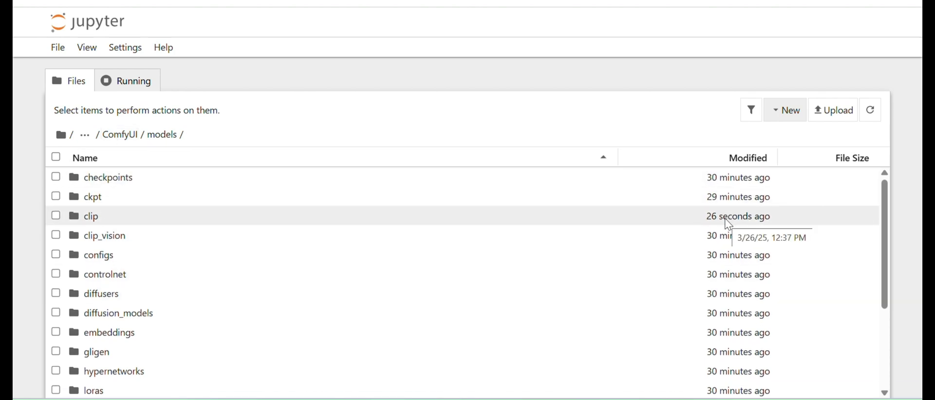
{"action": "scroll", "coordinate": [733, 321], "scroll_direction": "down", "scroll_amount": 1}
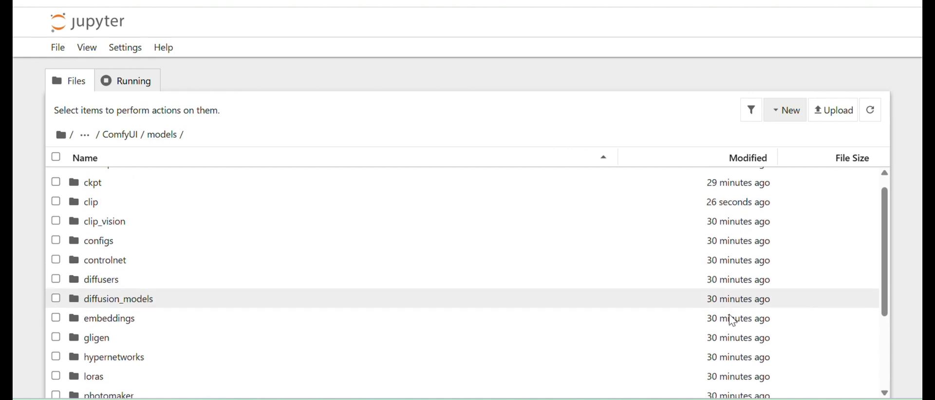
{"action": "scroll", "coordinate": [733, 321], "scroll_direction": "down", "scroll_amount": 5}
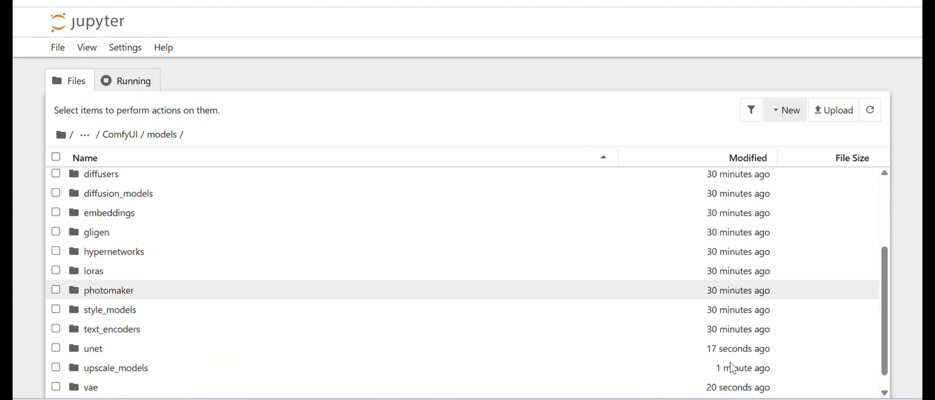
{"action": "scroll", "coordinate": [734, 369], "scroll_direction": "down", "scroll_amount": 1}
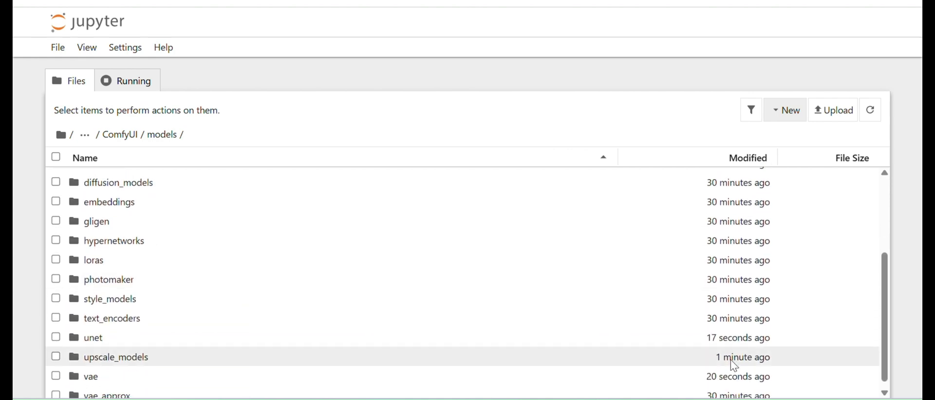
Open the upscale_models folder to check its downloaded file and return to the models folder's subfolder list.
{"action": "double_click", "coordinate": [708, 350]}
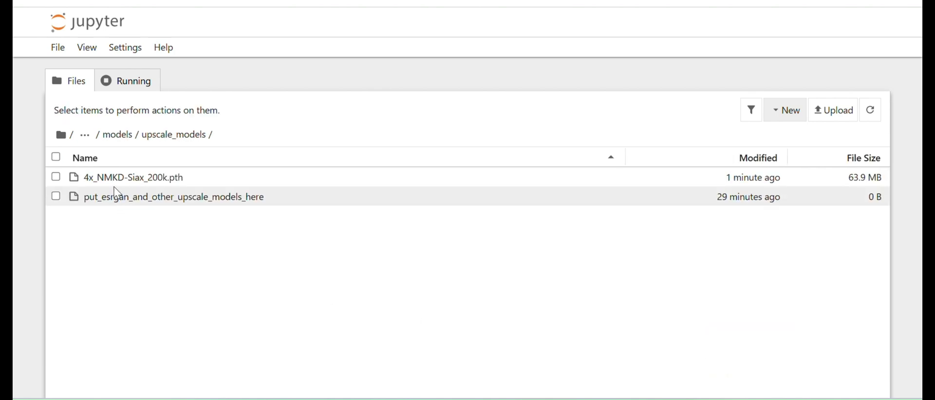
{"action": "left_click", "coordinate": [124, 136]}
{"action": "scroll", "coordinate": [265, 309], "scroll_direction": "down", "scroll_amount": 5}
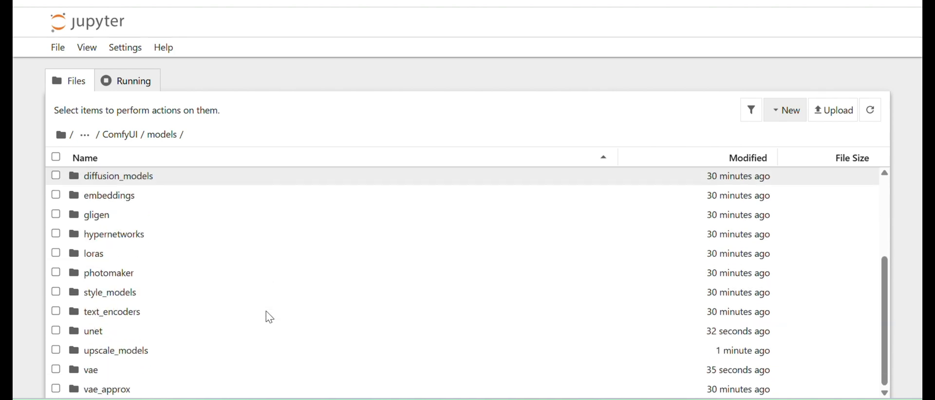
Check the downloaded files in the unet and vae subfolders of the models folder.
{"action": "double_click", "coordinate": [138, 337]}
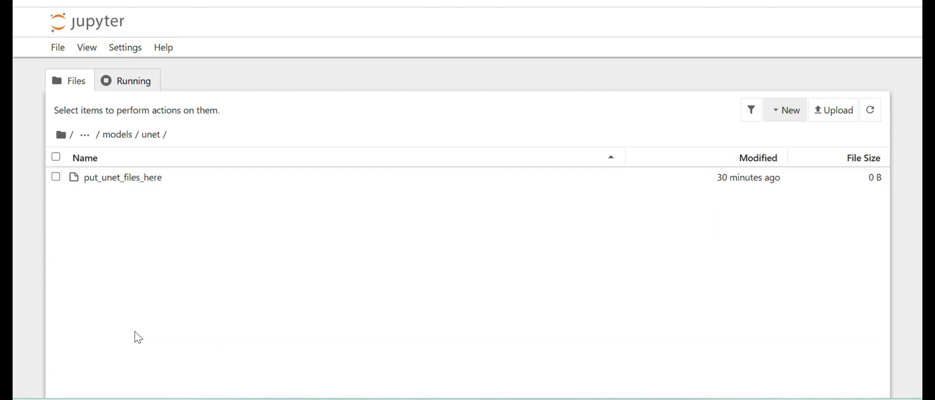
{"action": "left_click", "coordinate": [114, 136]}
{"action": "scroll", "coordinate": [225, 296], "scroll_direction": "down", "scroll_amount": 5}
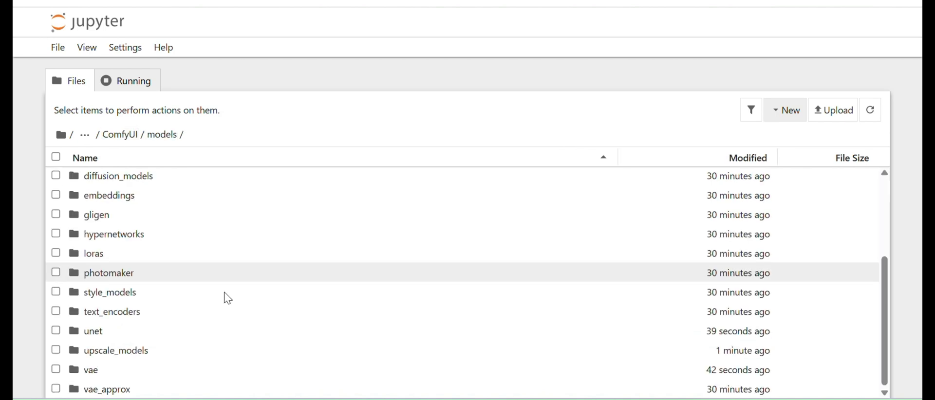
{"action": "double_click", "coordinate": [243, 370]}
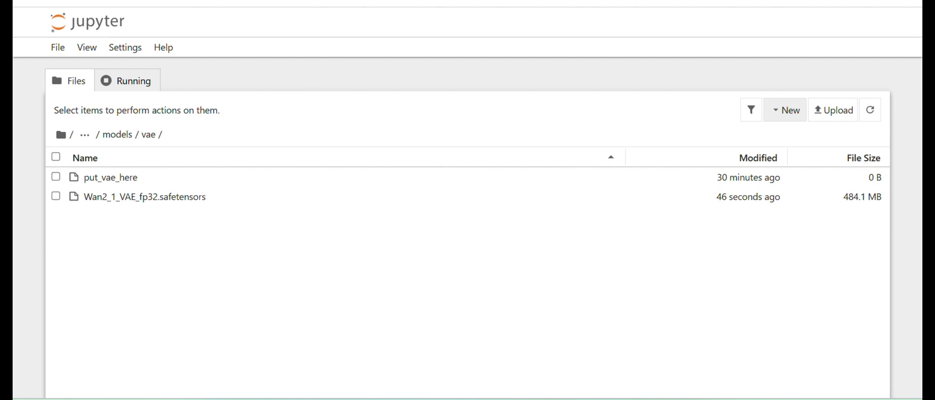
{"action": "key", "text": "ctrl+Tab"}
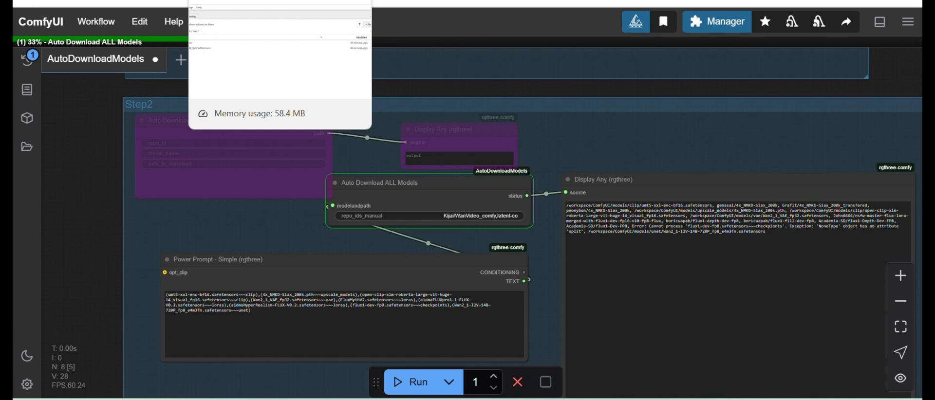
{"action": "key", "text": "ctrl+Tab"}
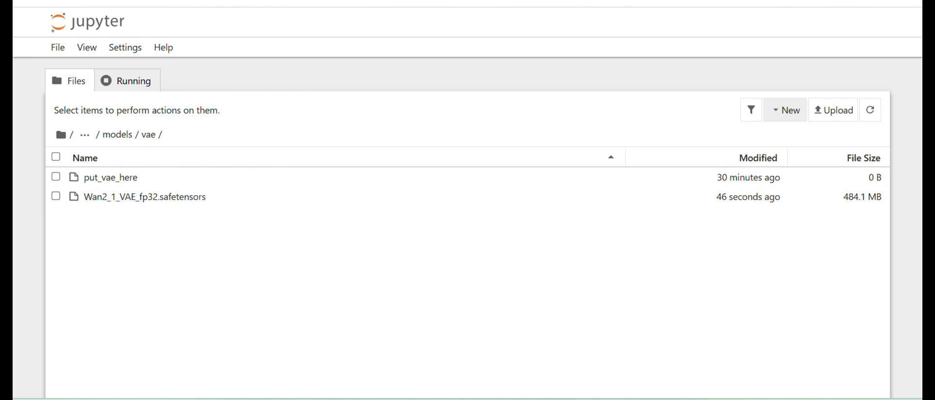
Switch to ComfyUI and review the download status text in the large Display Any node.
{"action": "left_click", "coordinate": [259, 2]}
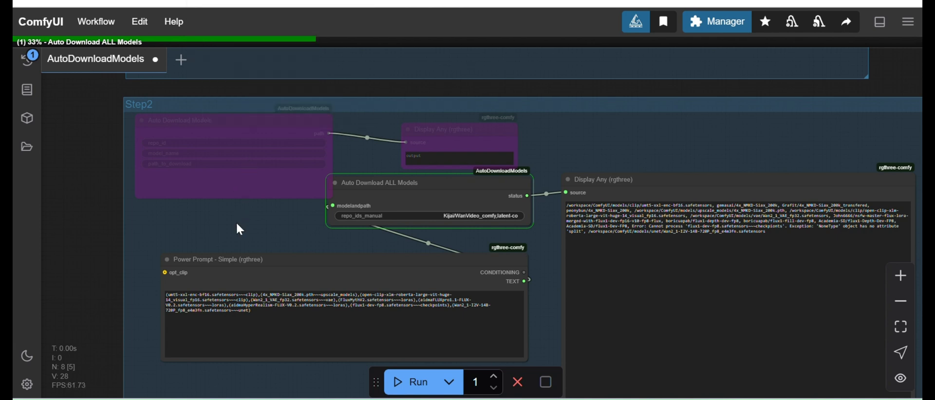
{"action": "left_click_drag", "start_coordinate": [236, 228], "coordinate": [166, 198]}
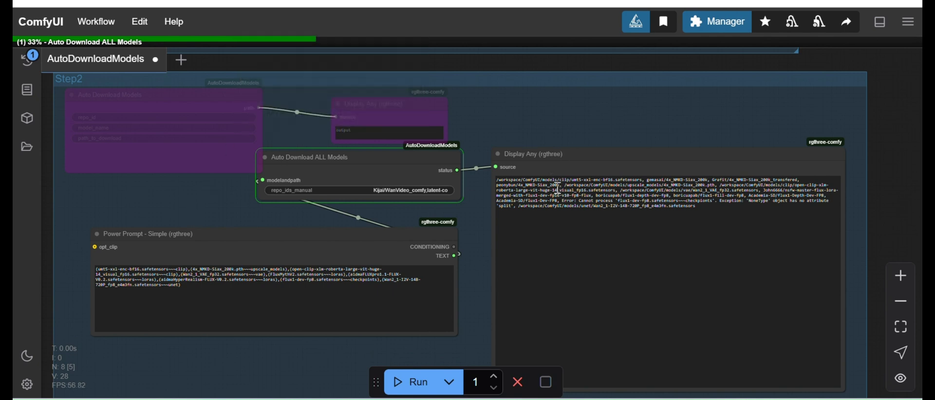
{"action": "left_click", "coordinate": [538, 181]}
{"action": "left_click_drag", "start_coordinate": [539, 181], "coordinate": [501, 171]}
{"action": "left_click", "coordinate": [668, 206]}
{"action": "left_click", "coordinate": [724, 209]}
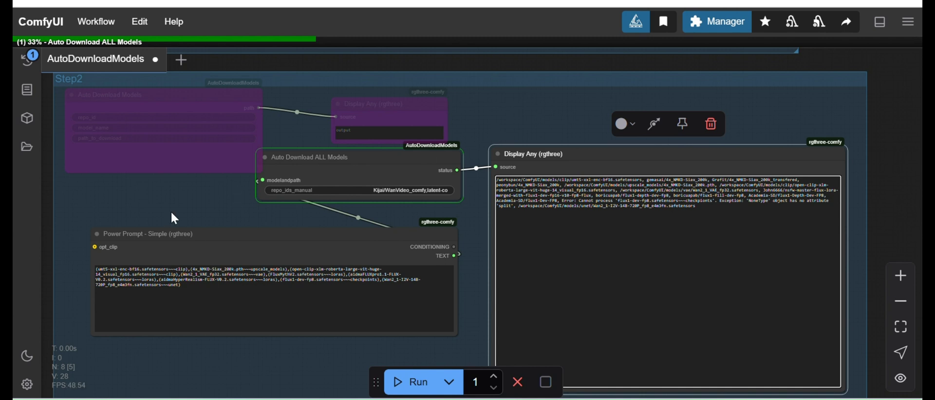
Move the Auto Download ALL Models node slightly down and to the right, leaving no node selected.
{"action": "left_click_drag", "start_coordinate": [156, 201], "coordinate": [192, 202]}
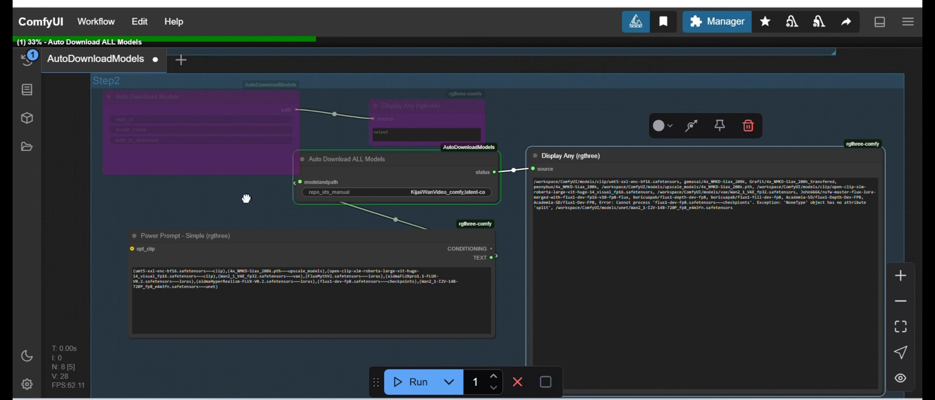
{"action": "scroll", "coordinate": [243, 193], "scroll_direction": "down", "scroll_amount": 2}
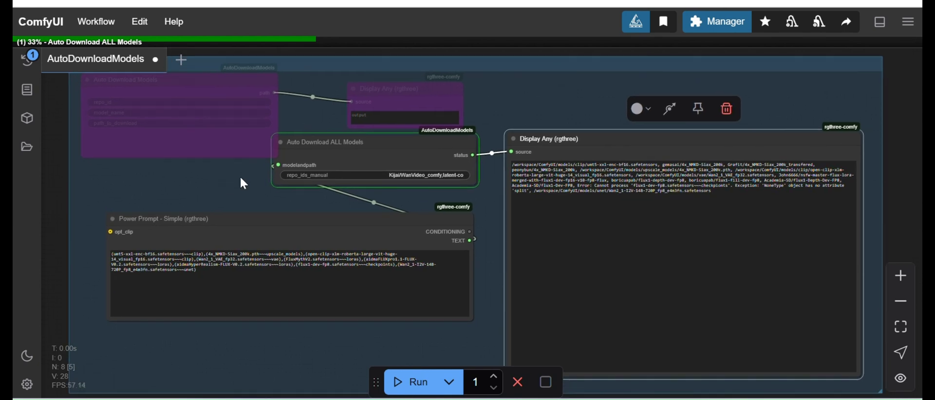
{"action": "left_click", "coordinate": [322, 142]}
{"action": "left_click_drag", "start_coordinate": [322, 142], "coordinate": [333, 151]}
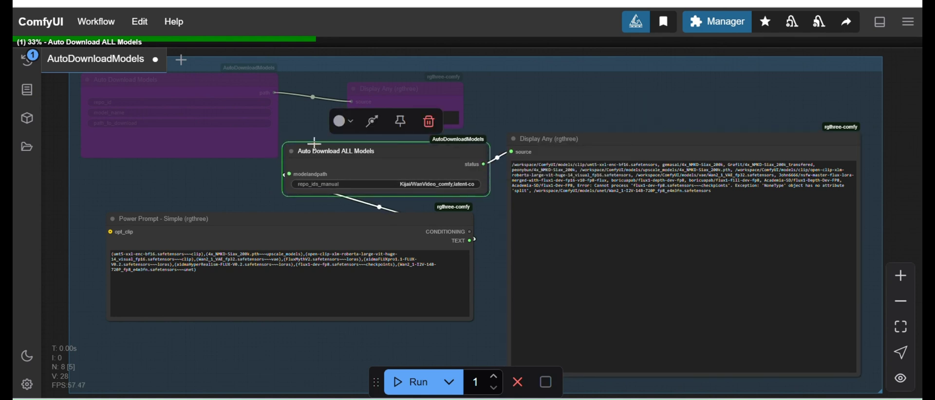
{"action": "left_click", "coordinate": [212, 178]}
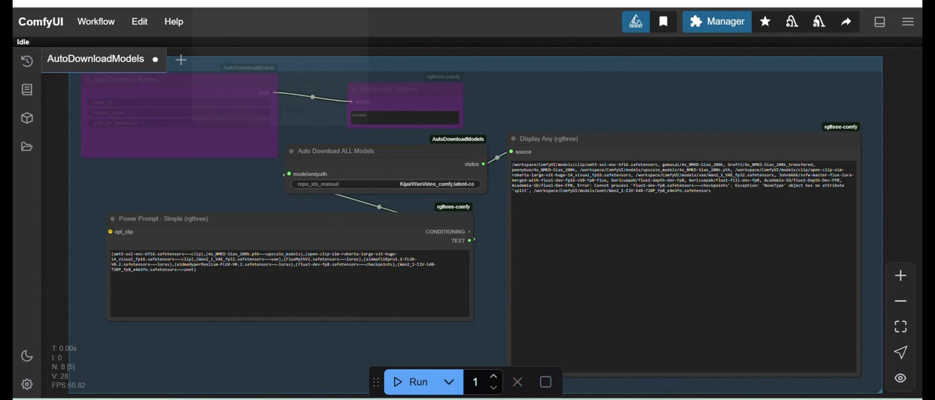
Switch to Jupyter, return to the models folder and open its unet subfolder to check the downloaded model file.
{"action": "key", "text": "ctrl+Tab"}
{"action": "key", "text": "ctrl+Tab"}
{"action": "key", "text": "ctrl+shift+Tab"}
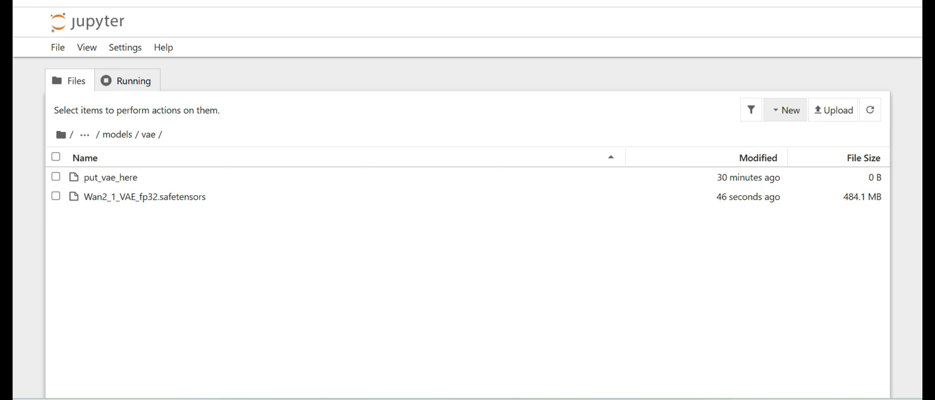
{"action": "left_click", "coordinate": [117, 135]}
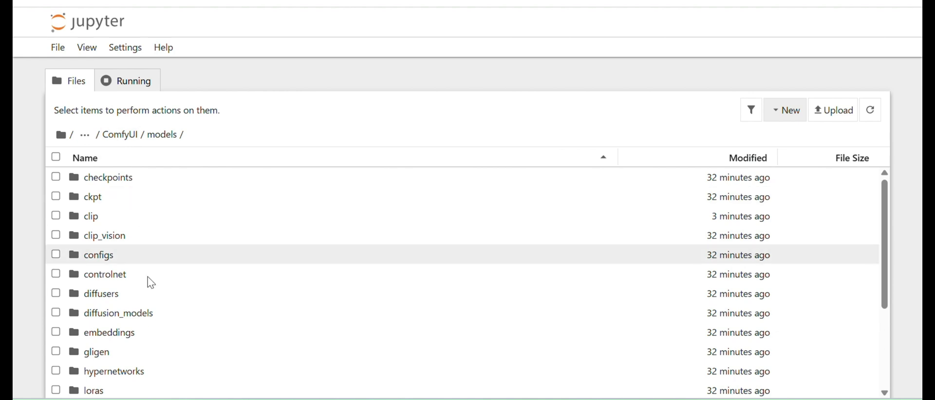
{"action": "scroll", "coordinate": [151, 283], "scroll_direction": "down", "scroll_amount": 5}
{"action": "left_click", "coordinate": [99, 343]}
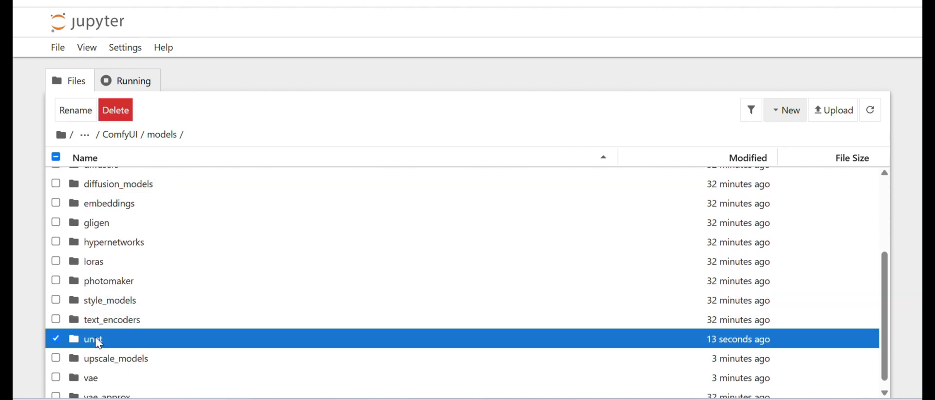
{"action": "double_click", "coordinate": [99, 343]}
{"action": "mouse_move", "coordinate": [273, 202]}
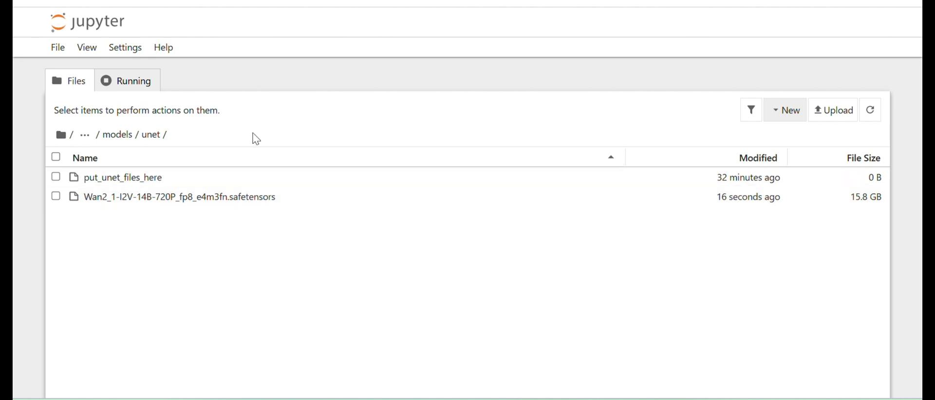
Switch to ComfyUI, move the large Display Any node up and to the left, and examine the exception text in its output.
{"action": "left_click", "coordinate": [271, 1]}
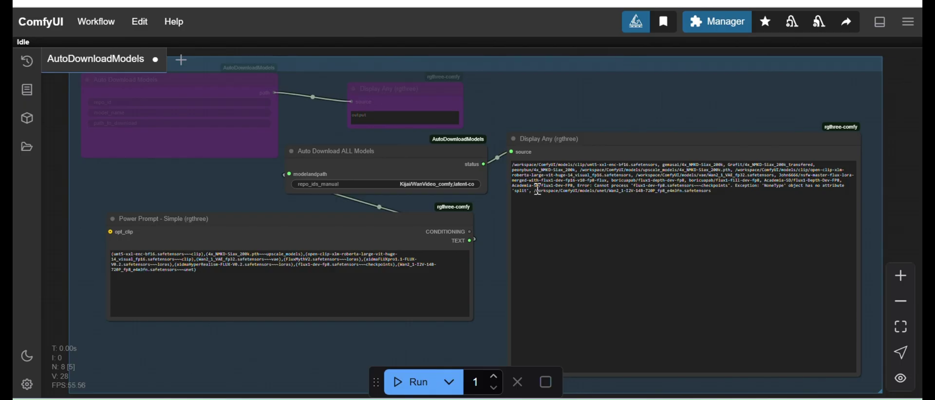
{"action": "left_click_drag", "start_coordinate": [614, 145], "coordinate": [547, 122]}
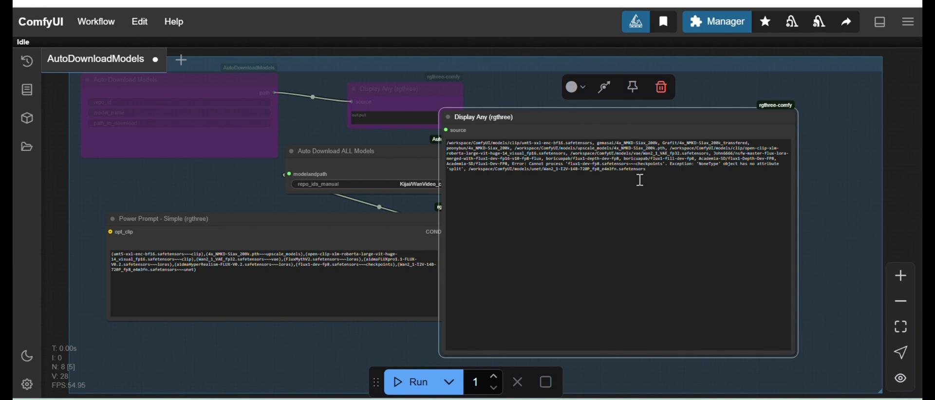
{"action": "left_click", "coordinate": [667, 176]}
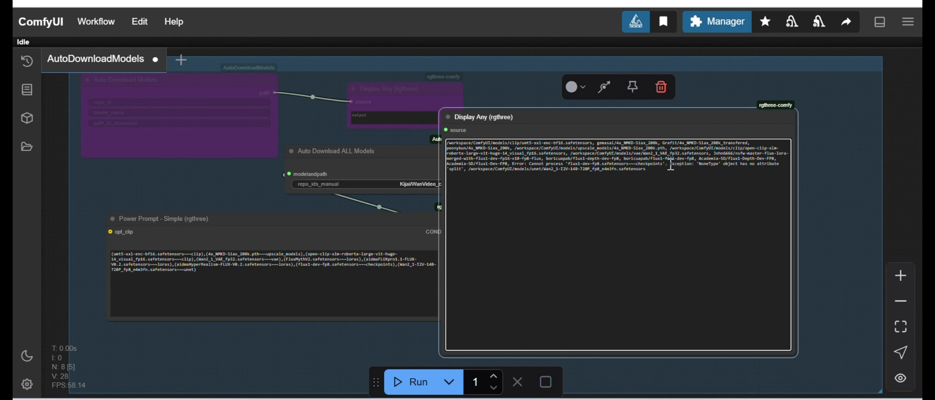
{"action": "left_click_drag", "start_coordinate": [670, 166], "coordinate": [816, 189]}
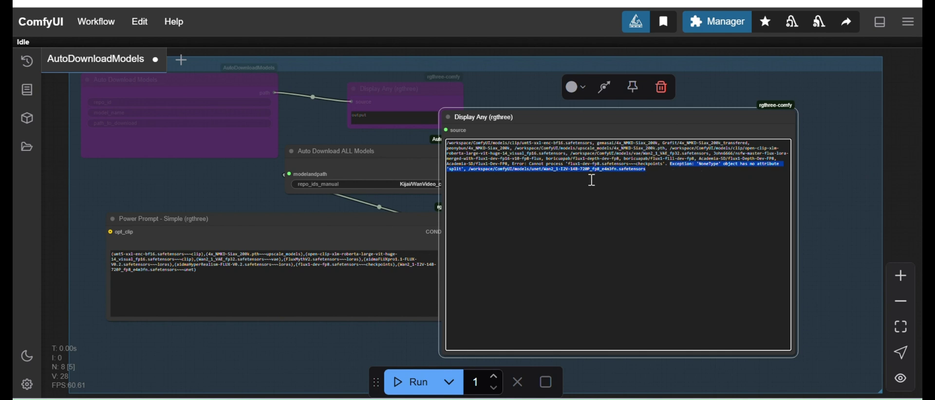
{"action": "left_click", "coordinate": [656, 171]}
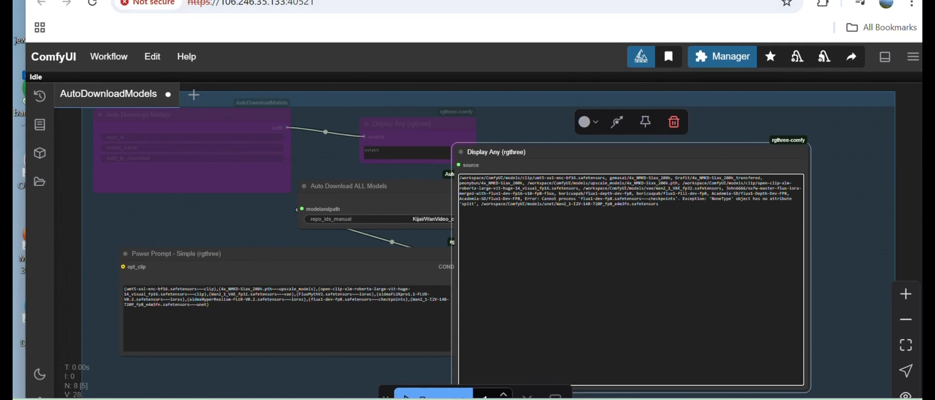
Switch to the ComfyUI_AutoDownloadModels repository page on GitHub.
{"action": "left_click", "coordinate": [389, 1]}
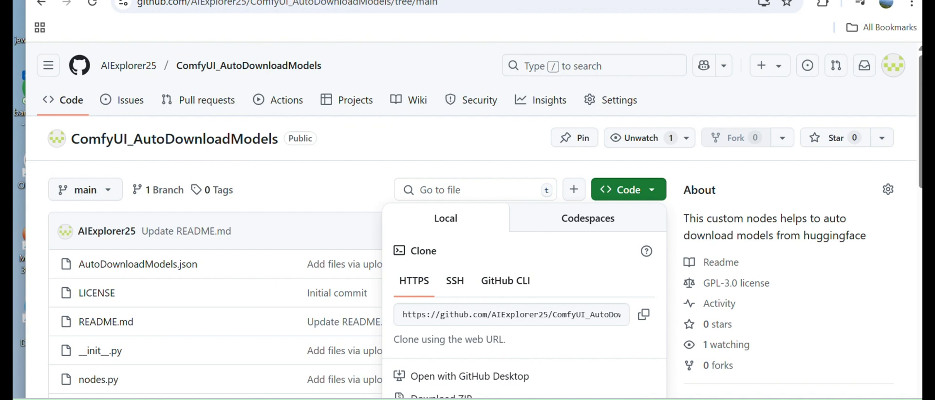